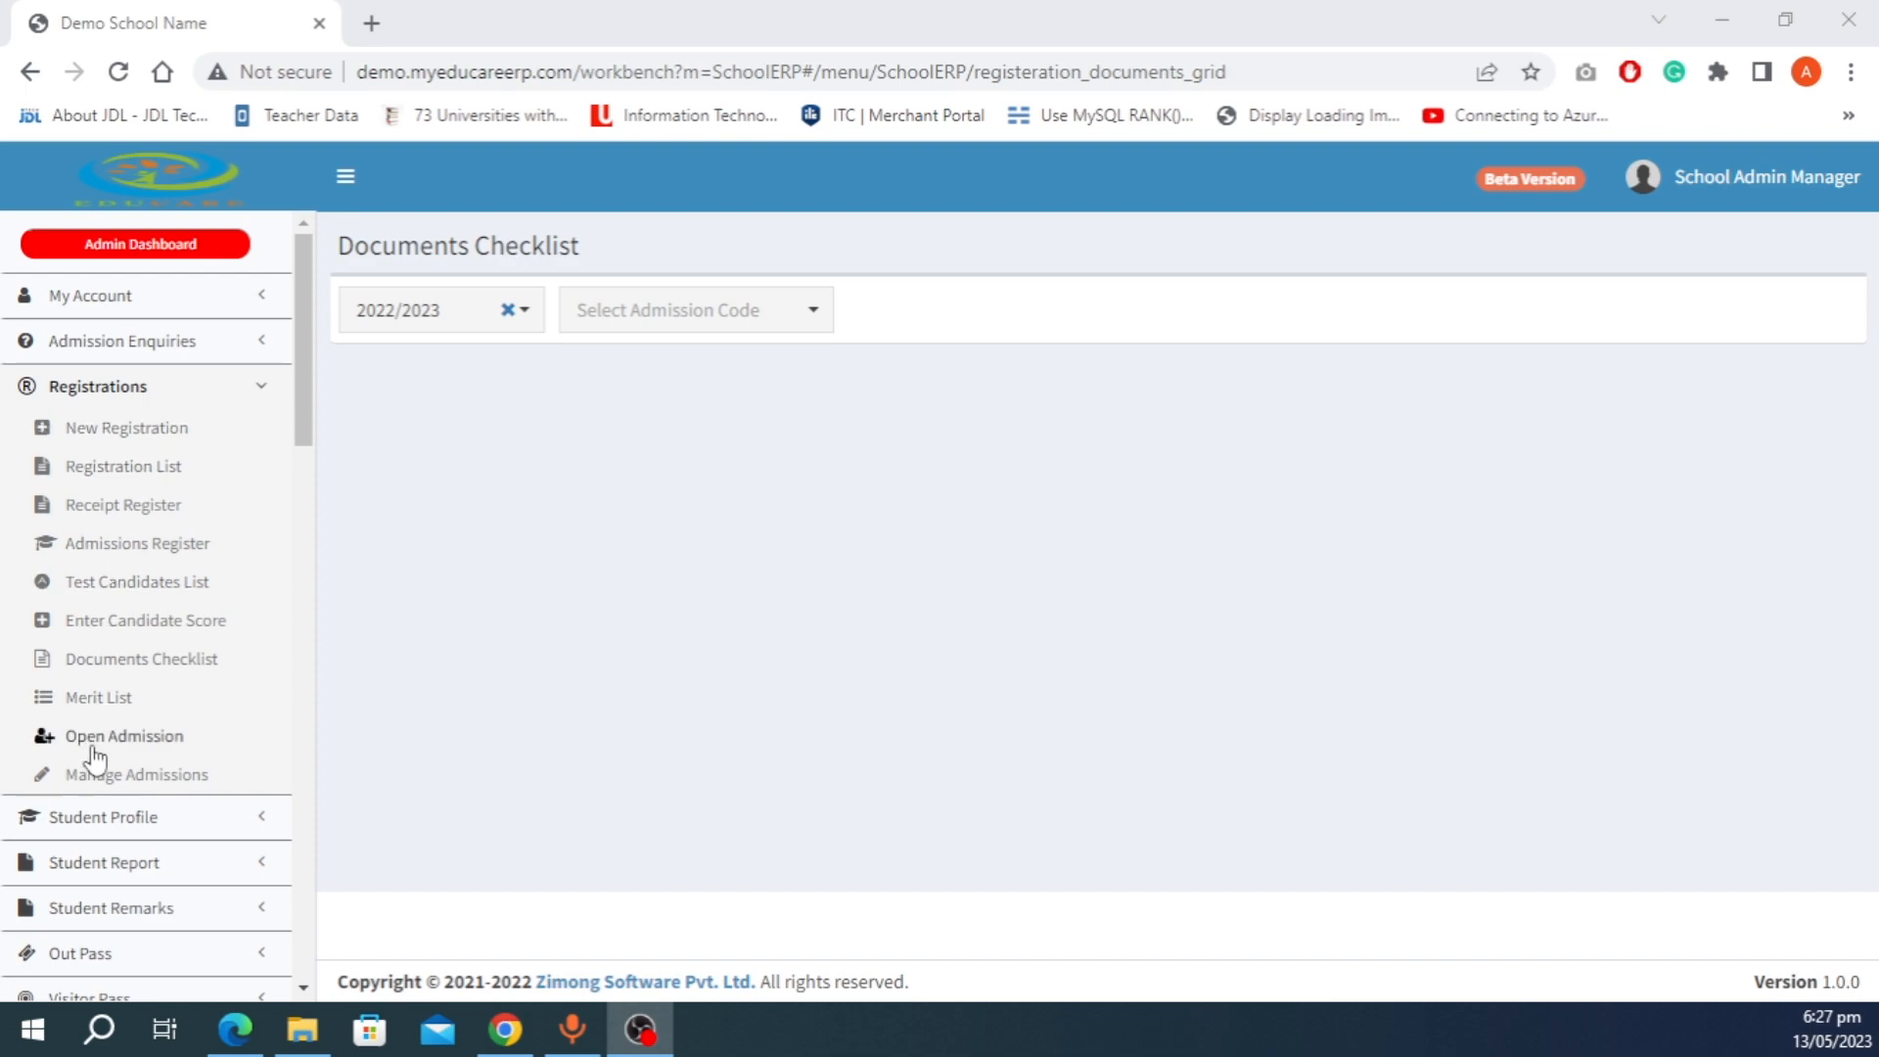
Step: Start a new Open Admission entry for session 2023/2024 and class Basic Two
left_click(139, 742)
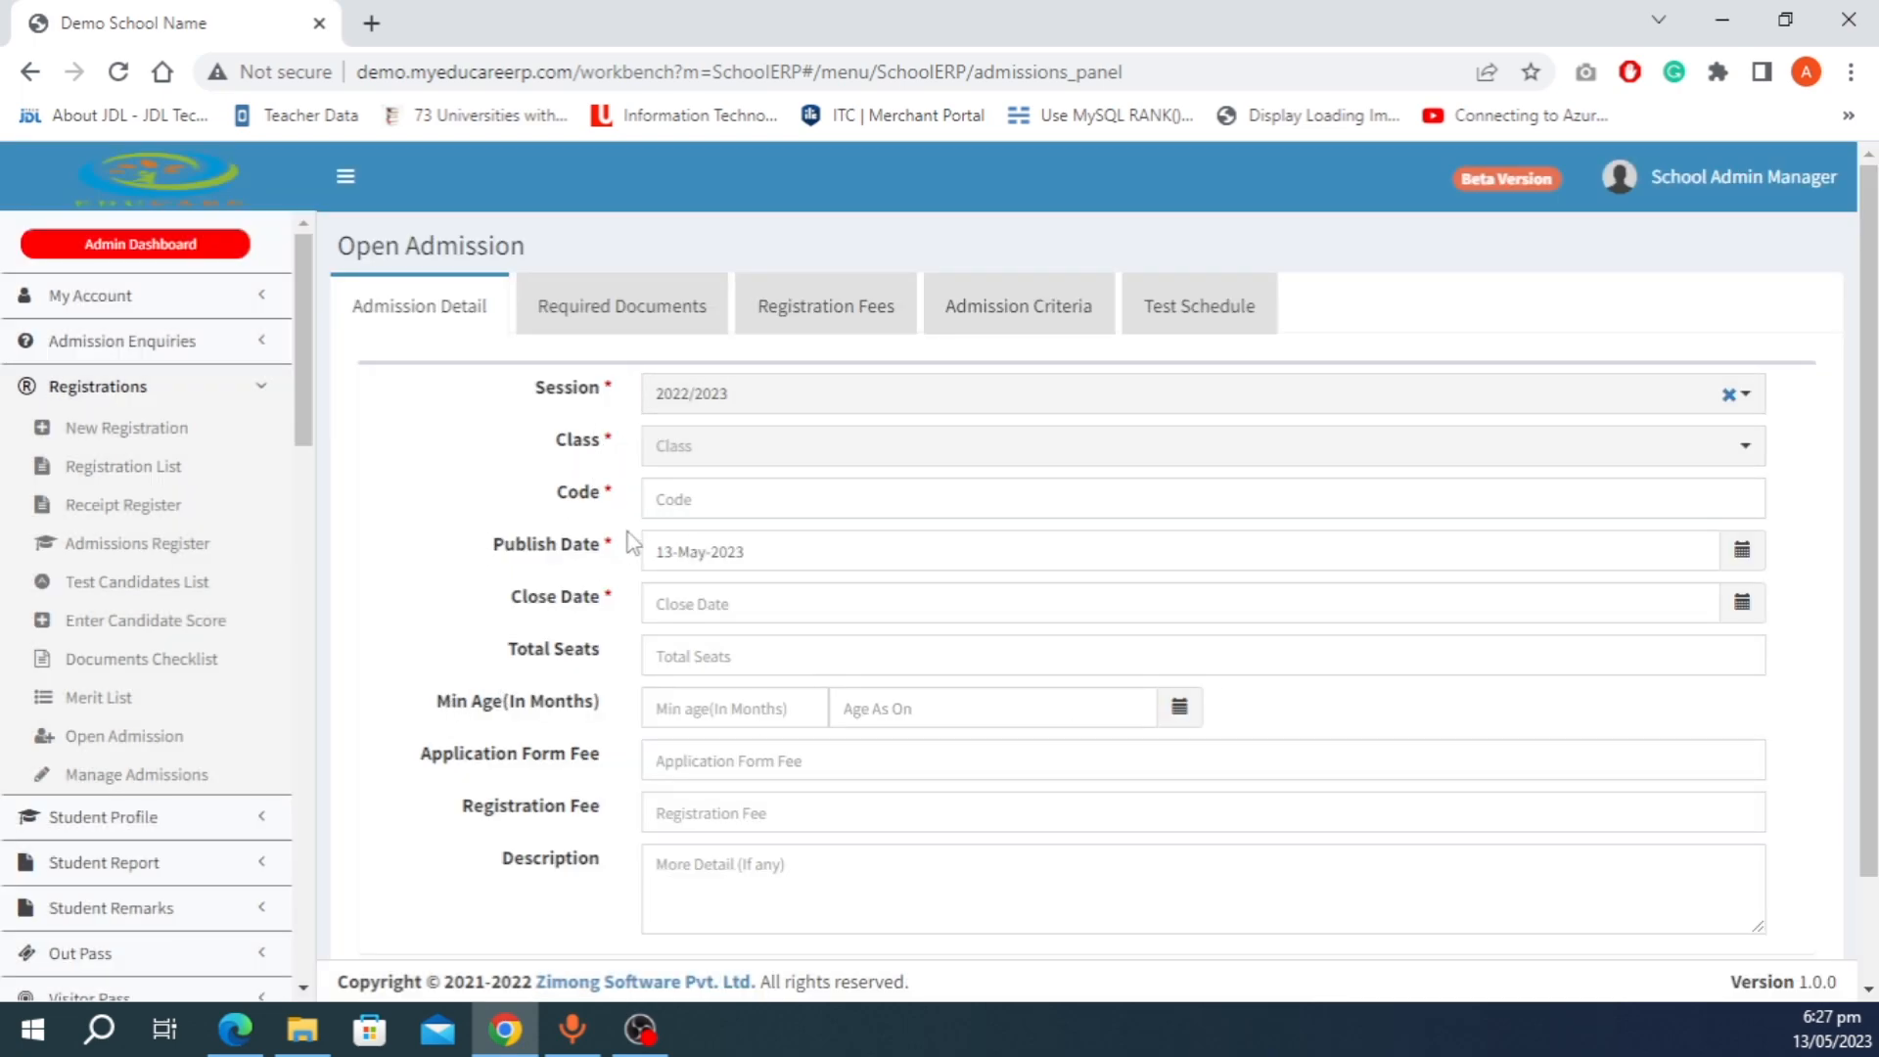
left_click(752, 396)
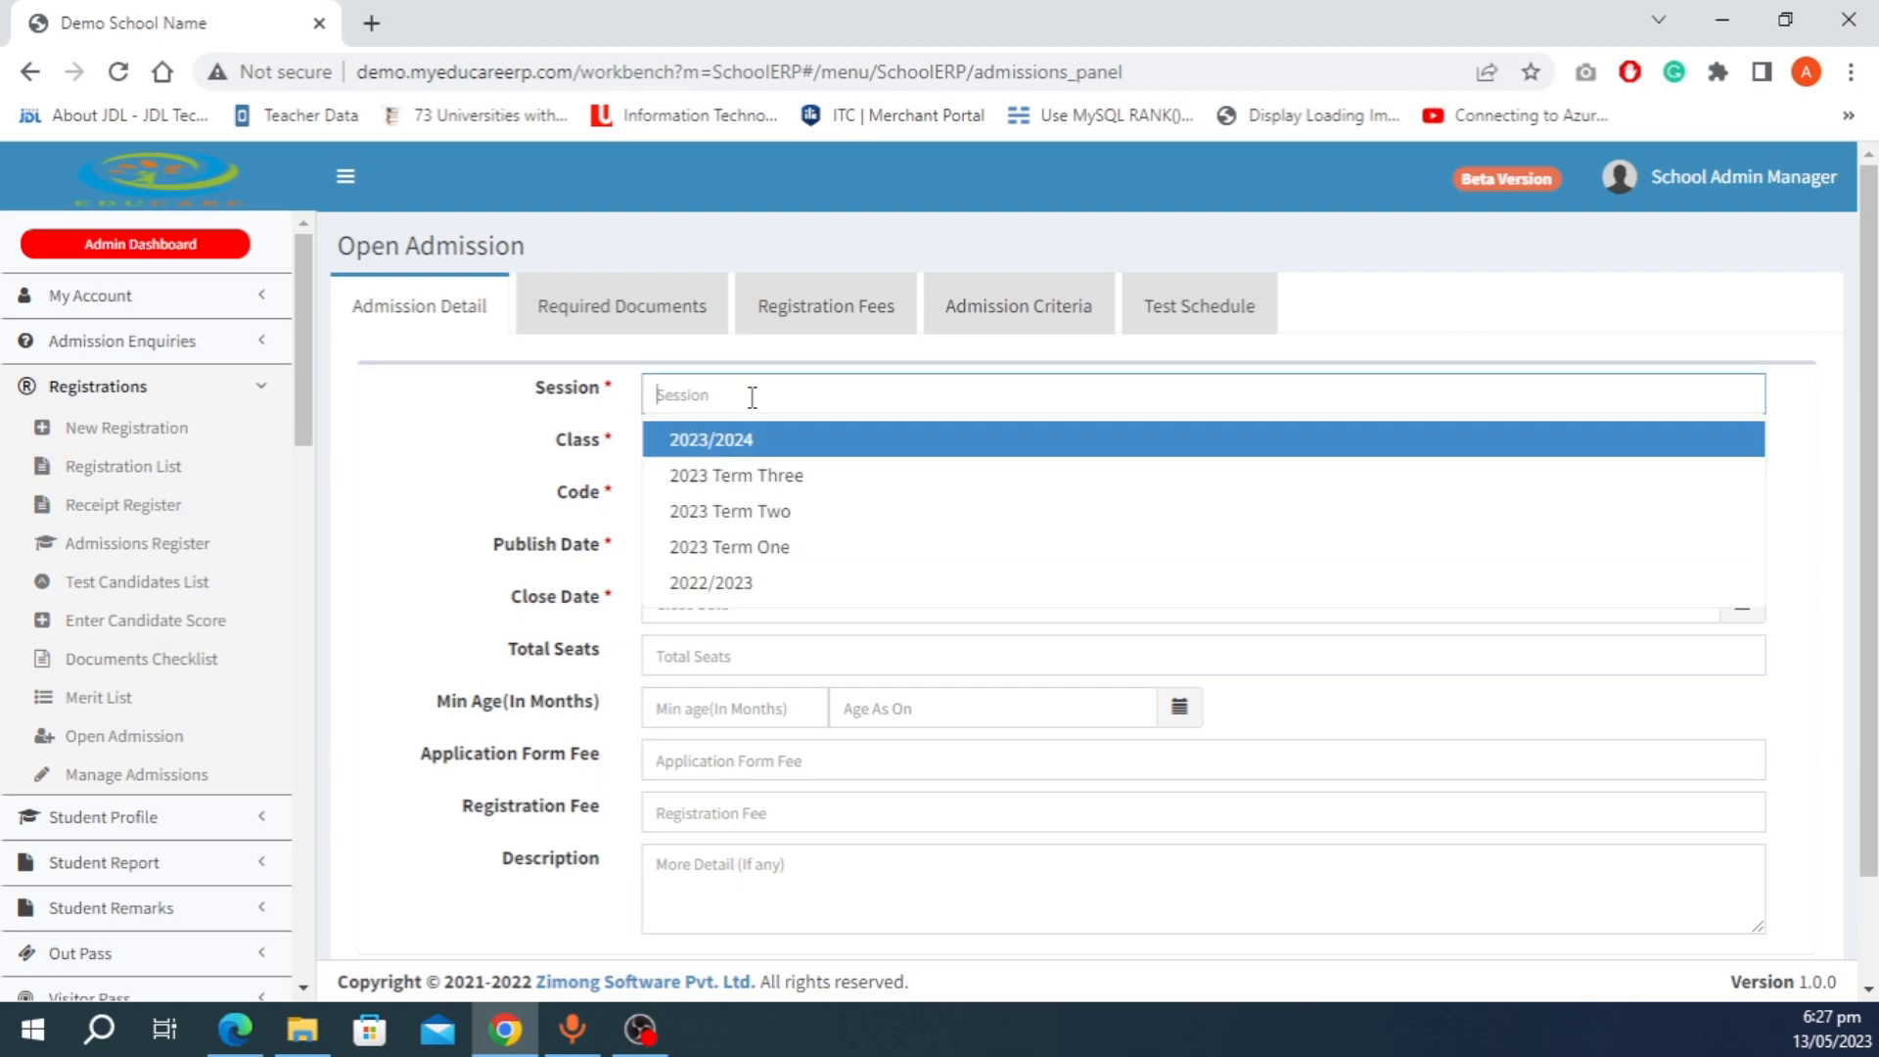
left_click(729, 442)
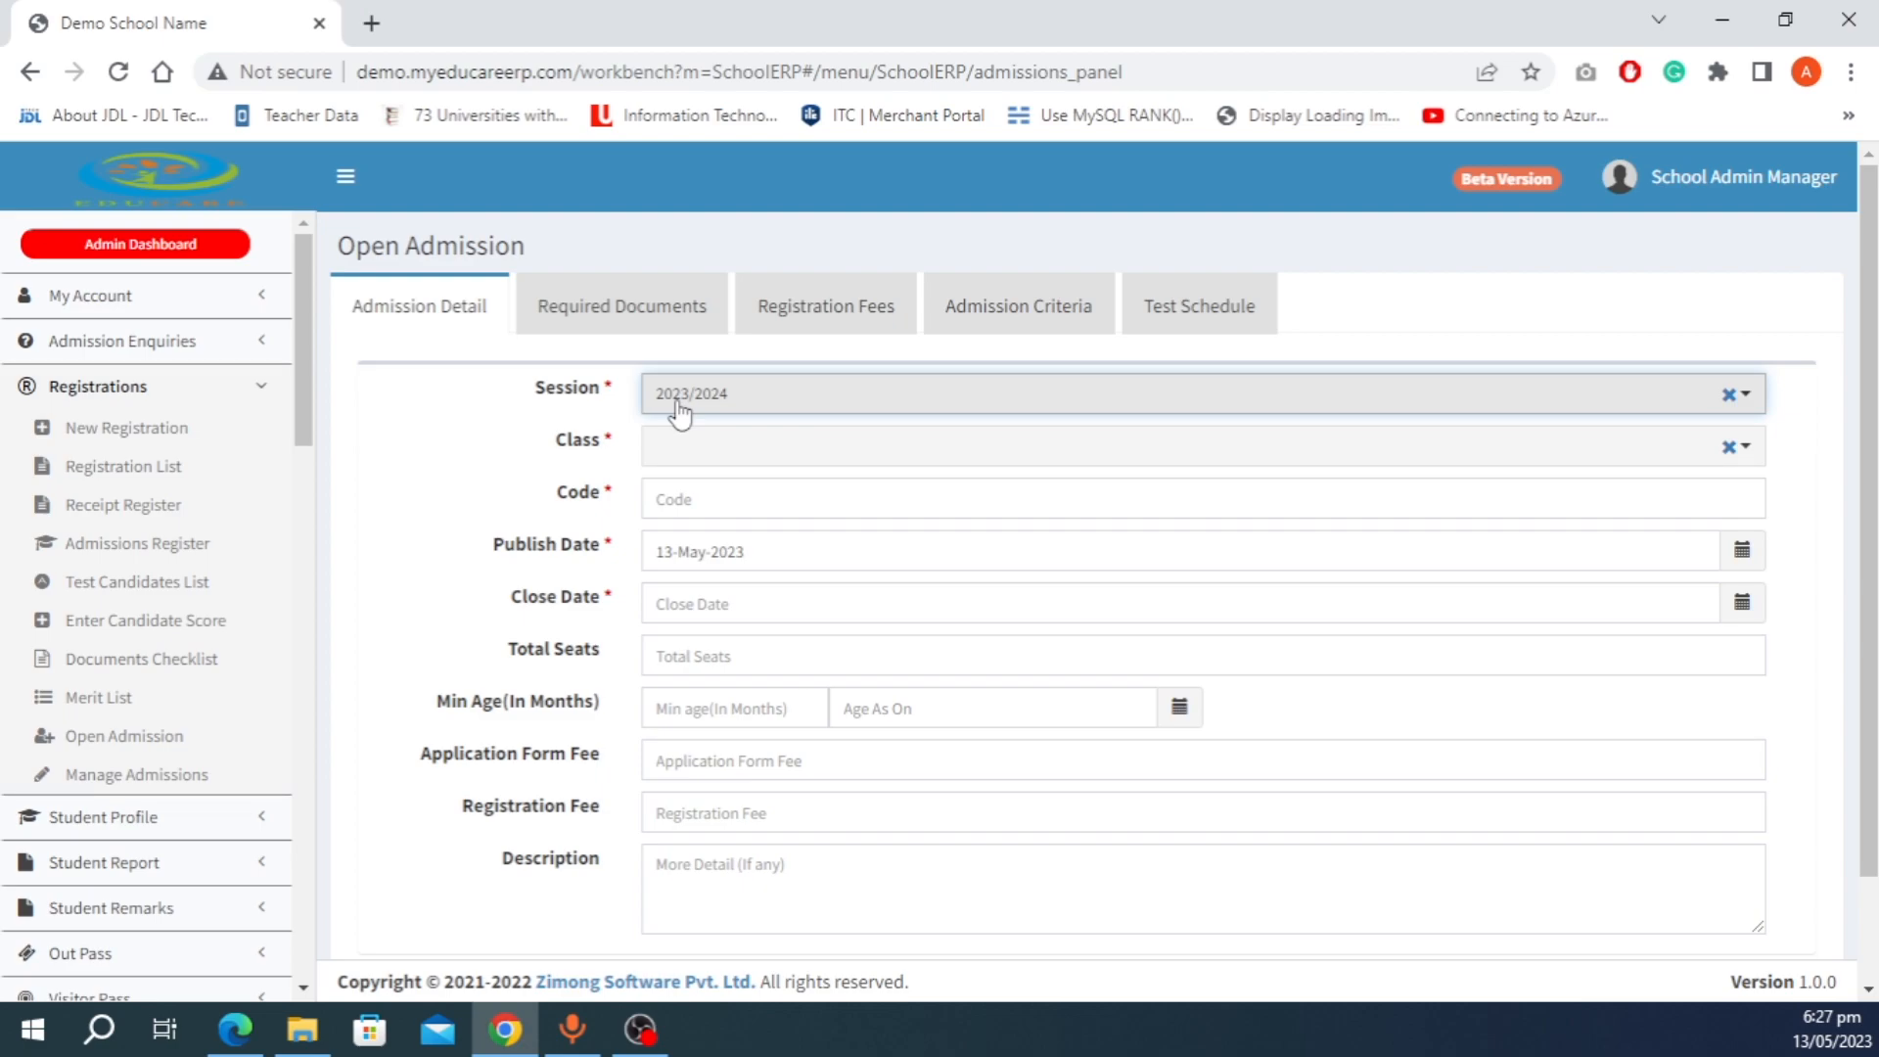
left_click(723, 458)
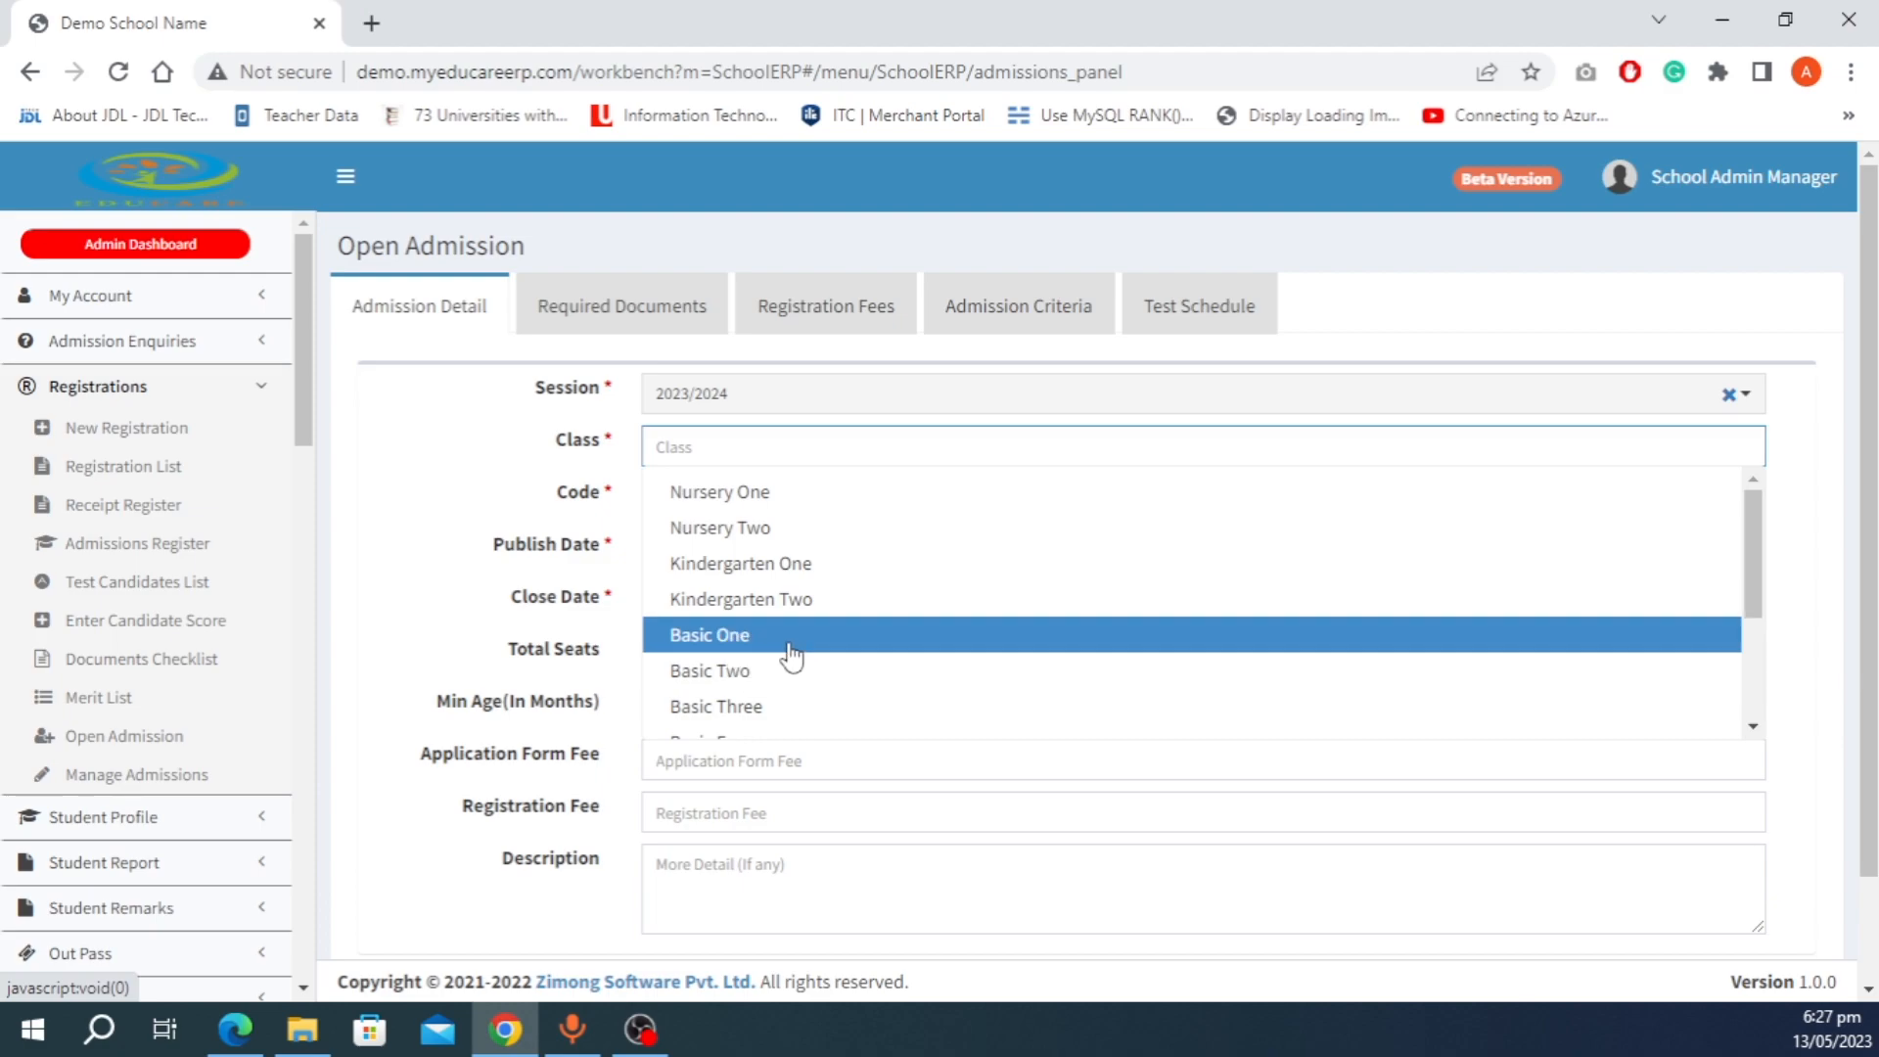
left_click(748, 677)
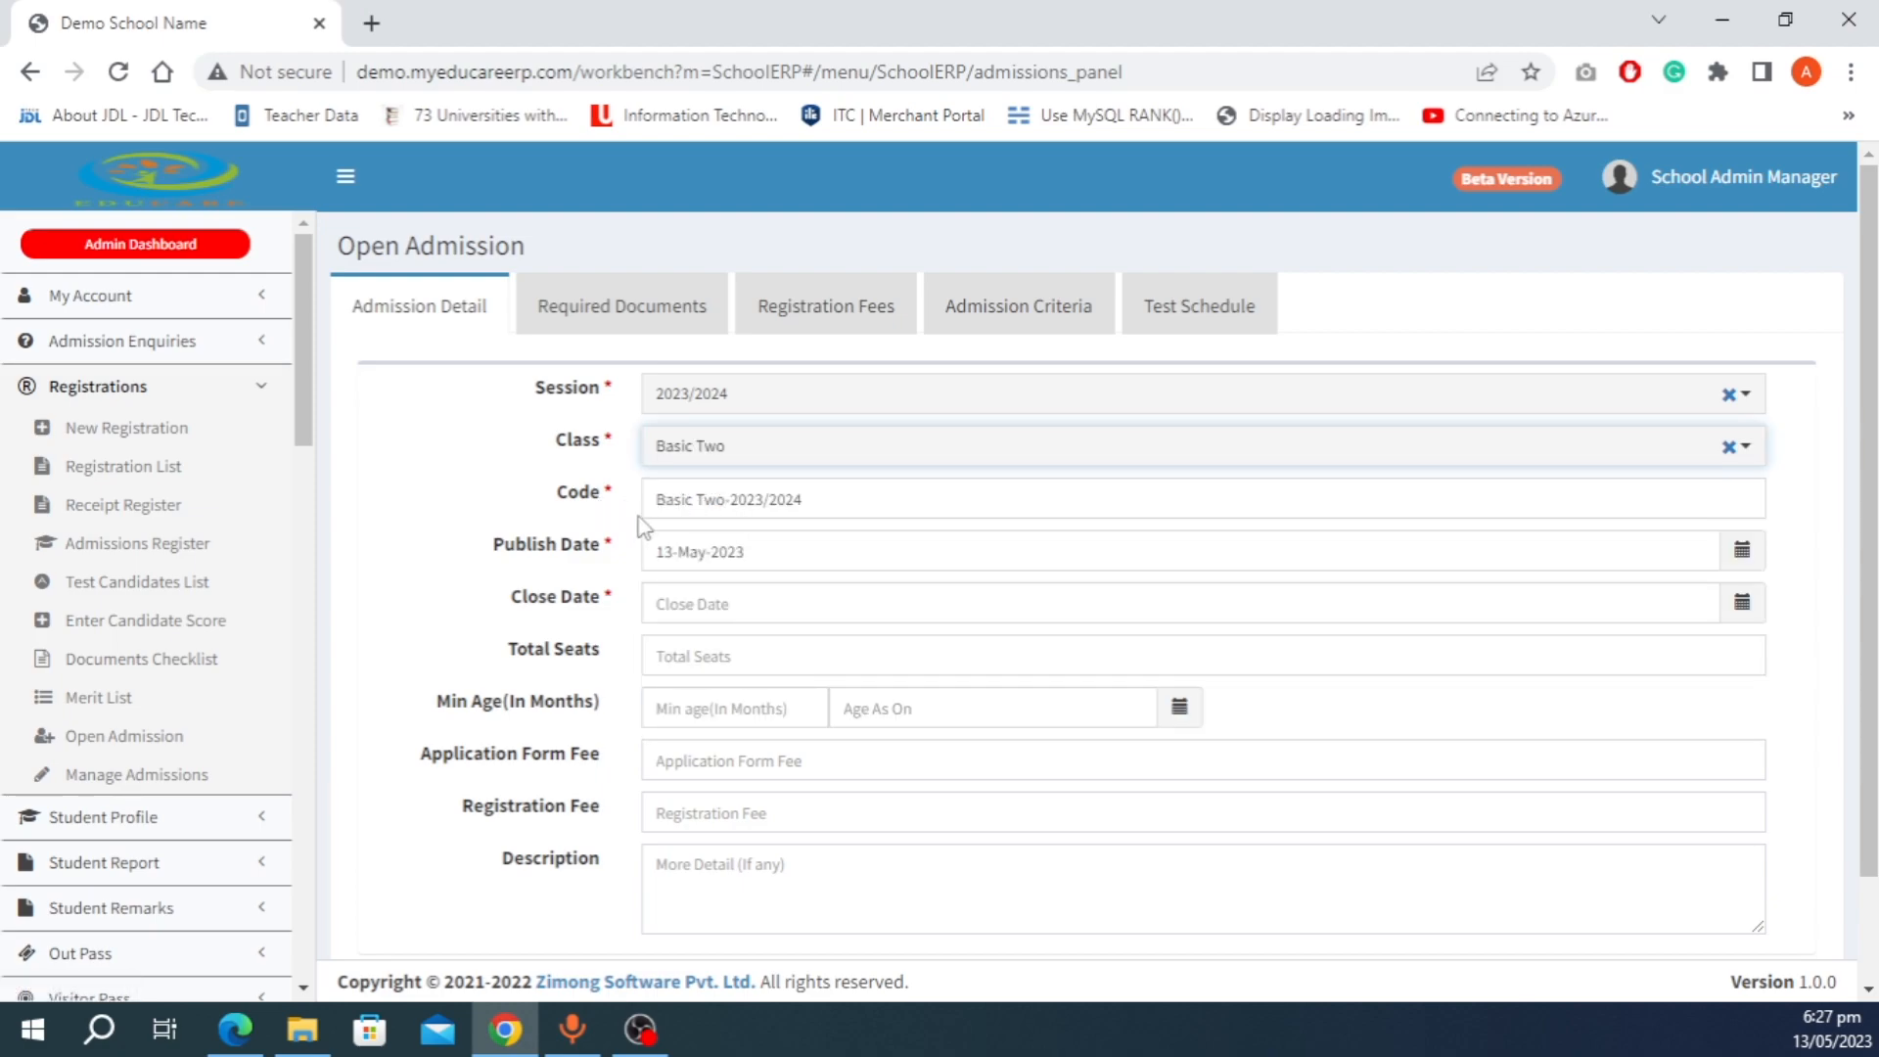
Step: Set the admission's publish date to 01-Jun-2023
left_click(797, 561)
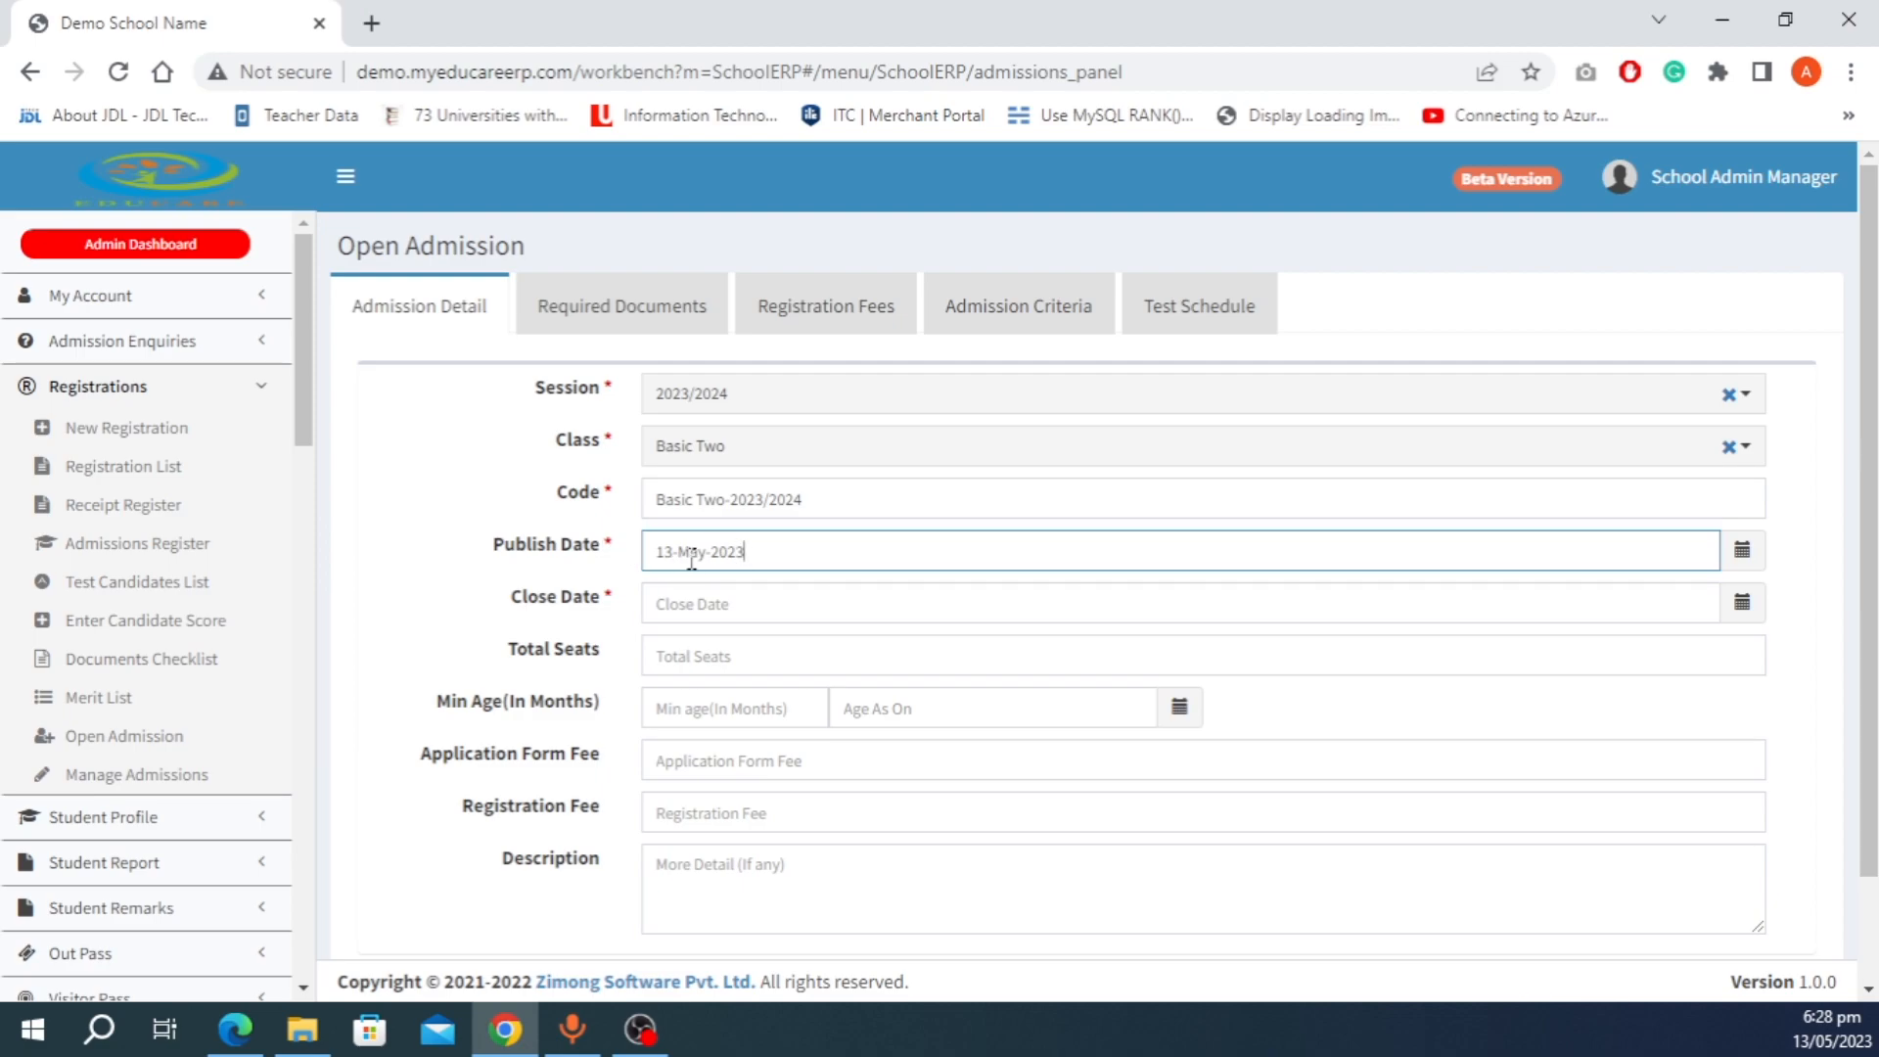
left_click(714, 603)
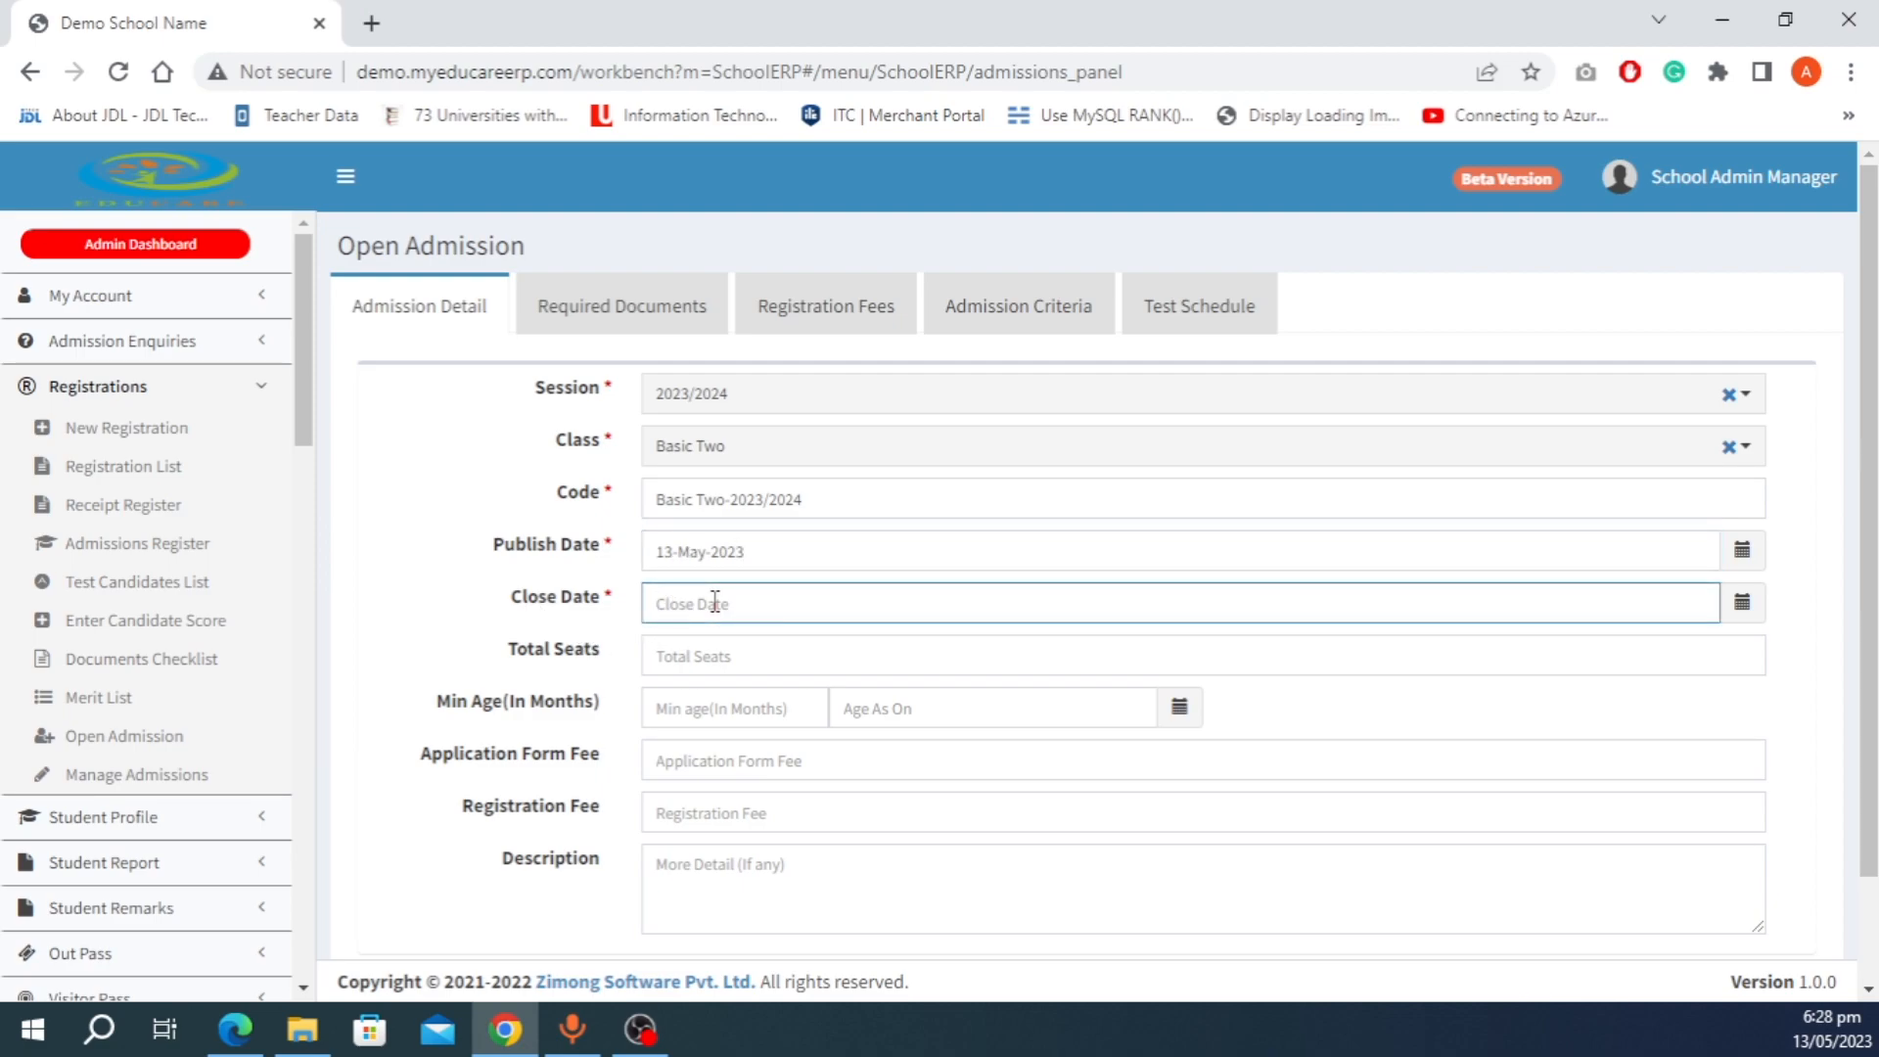
left_click(744, 552)
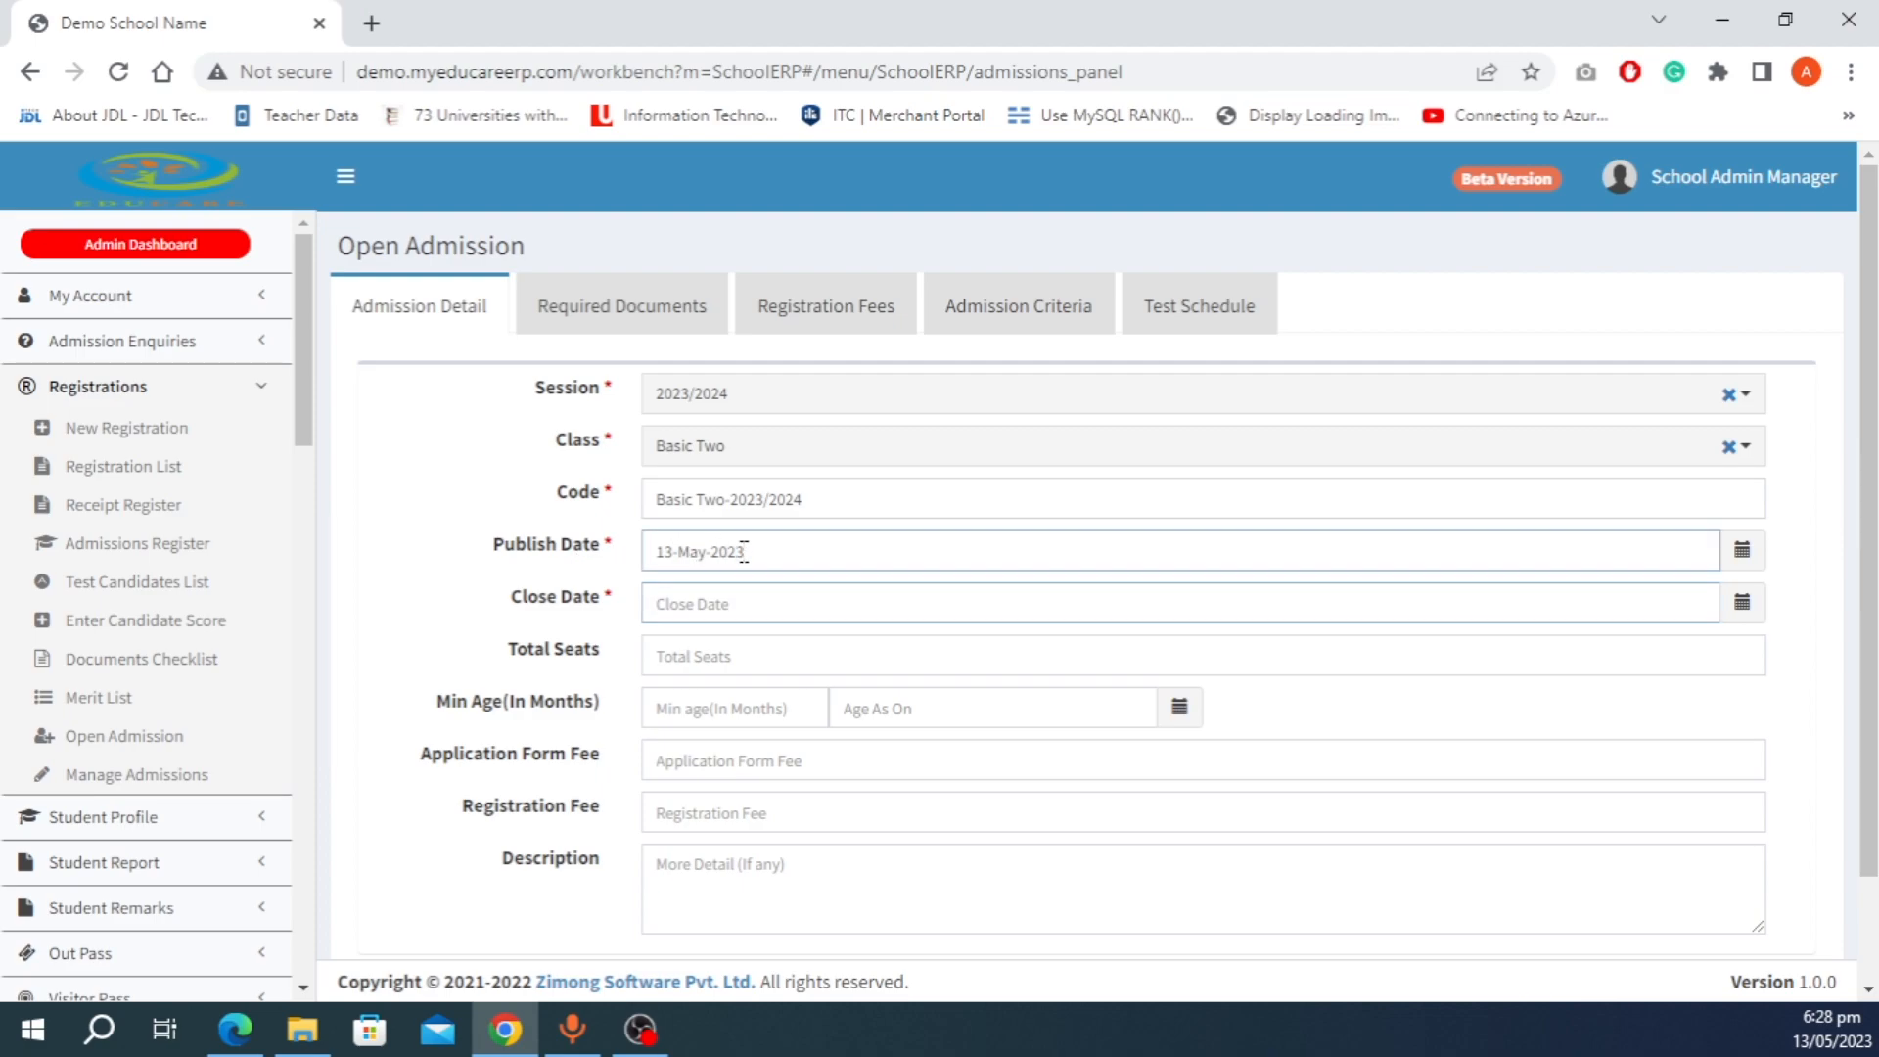
left_click(1743, 551)
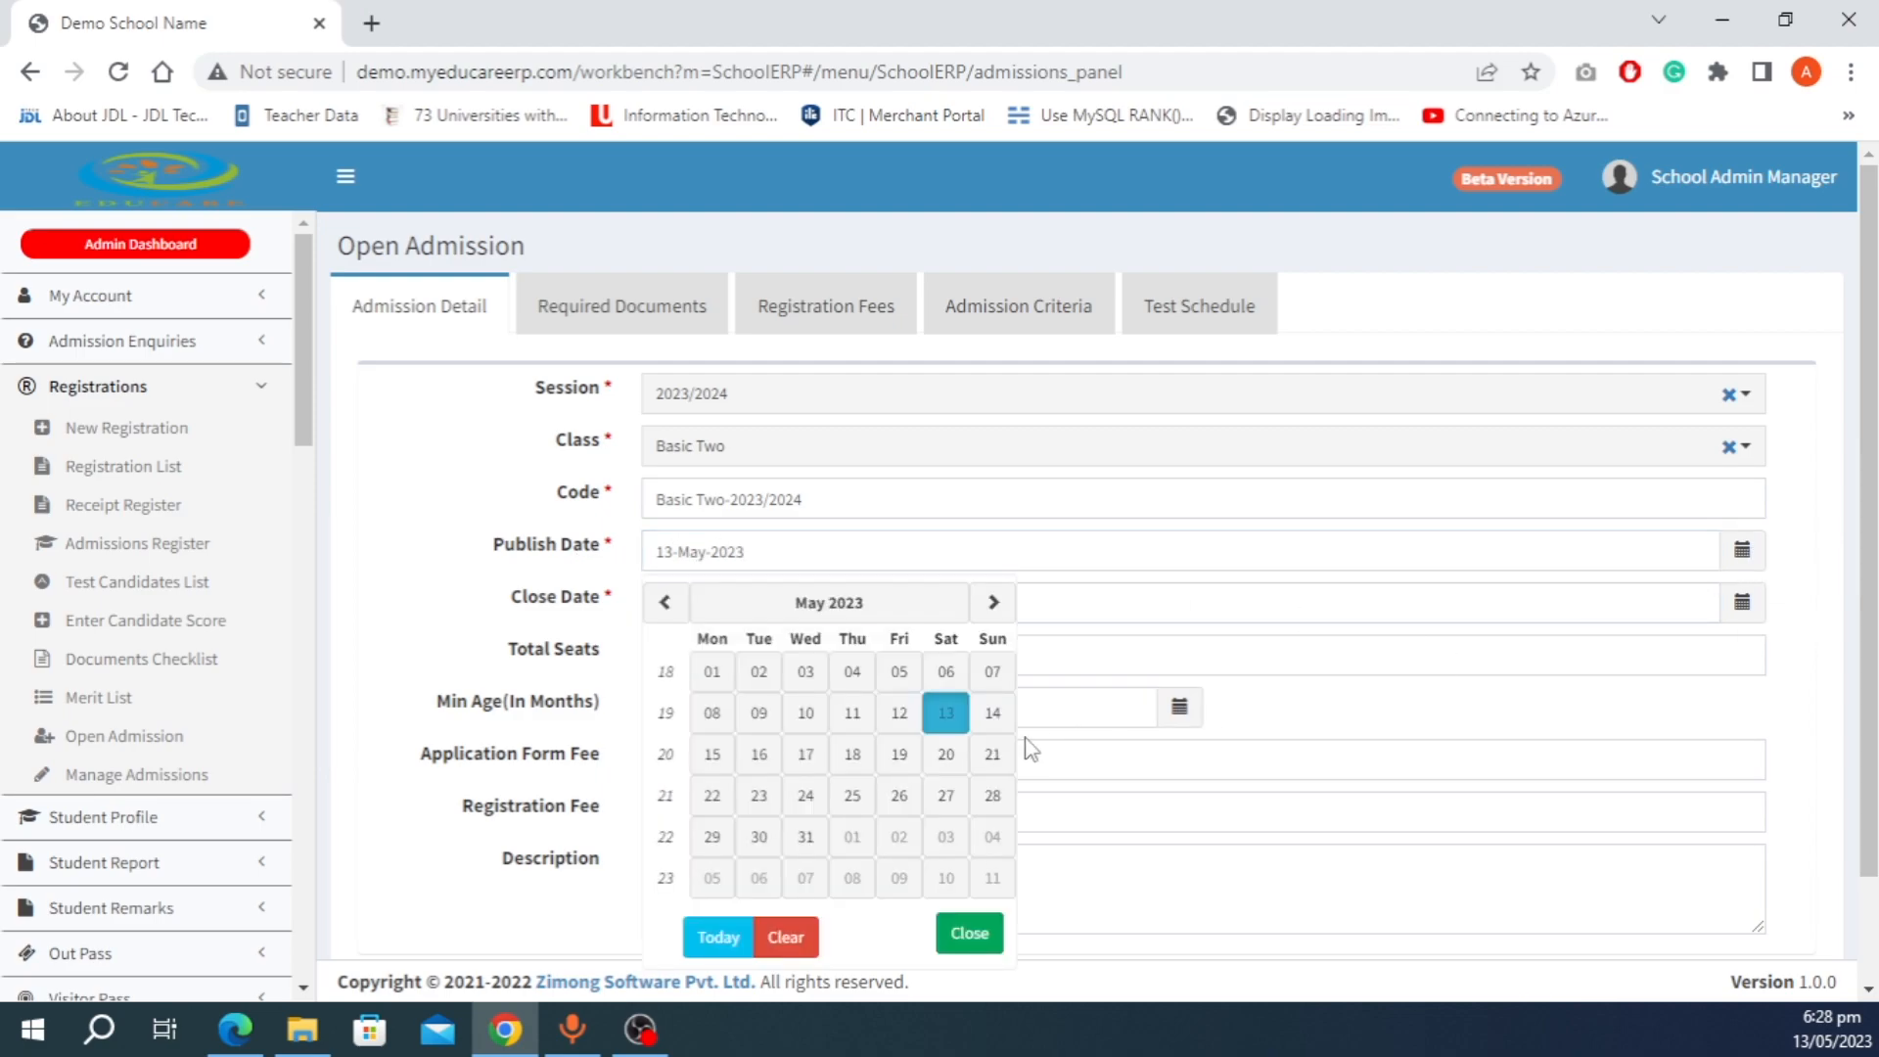
left_click(852, 838)
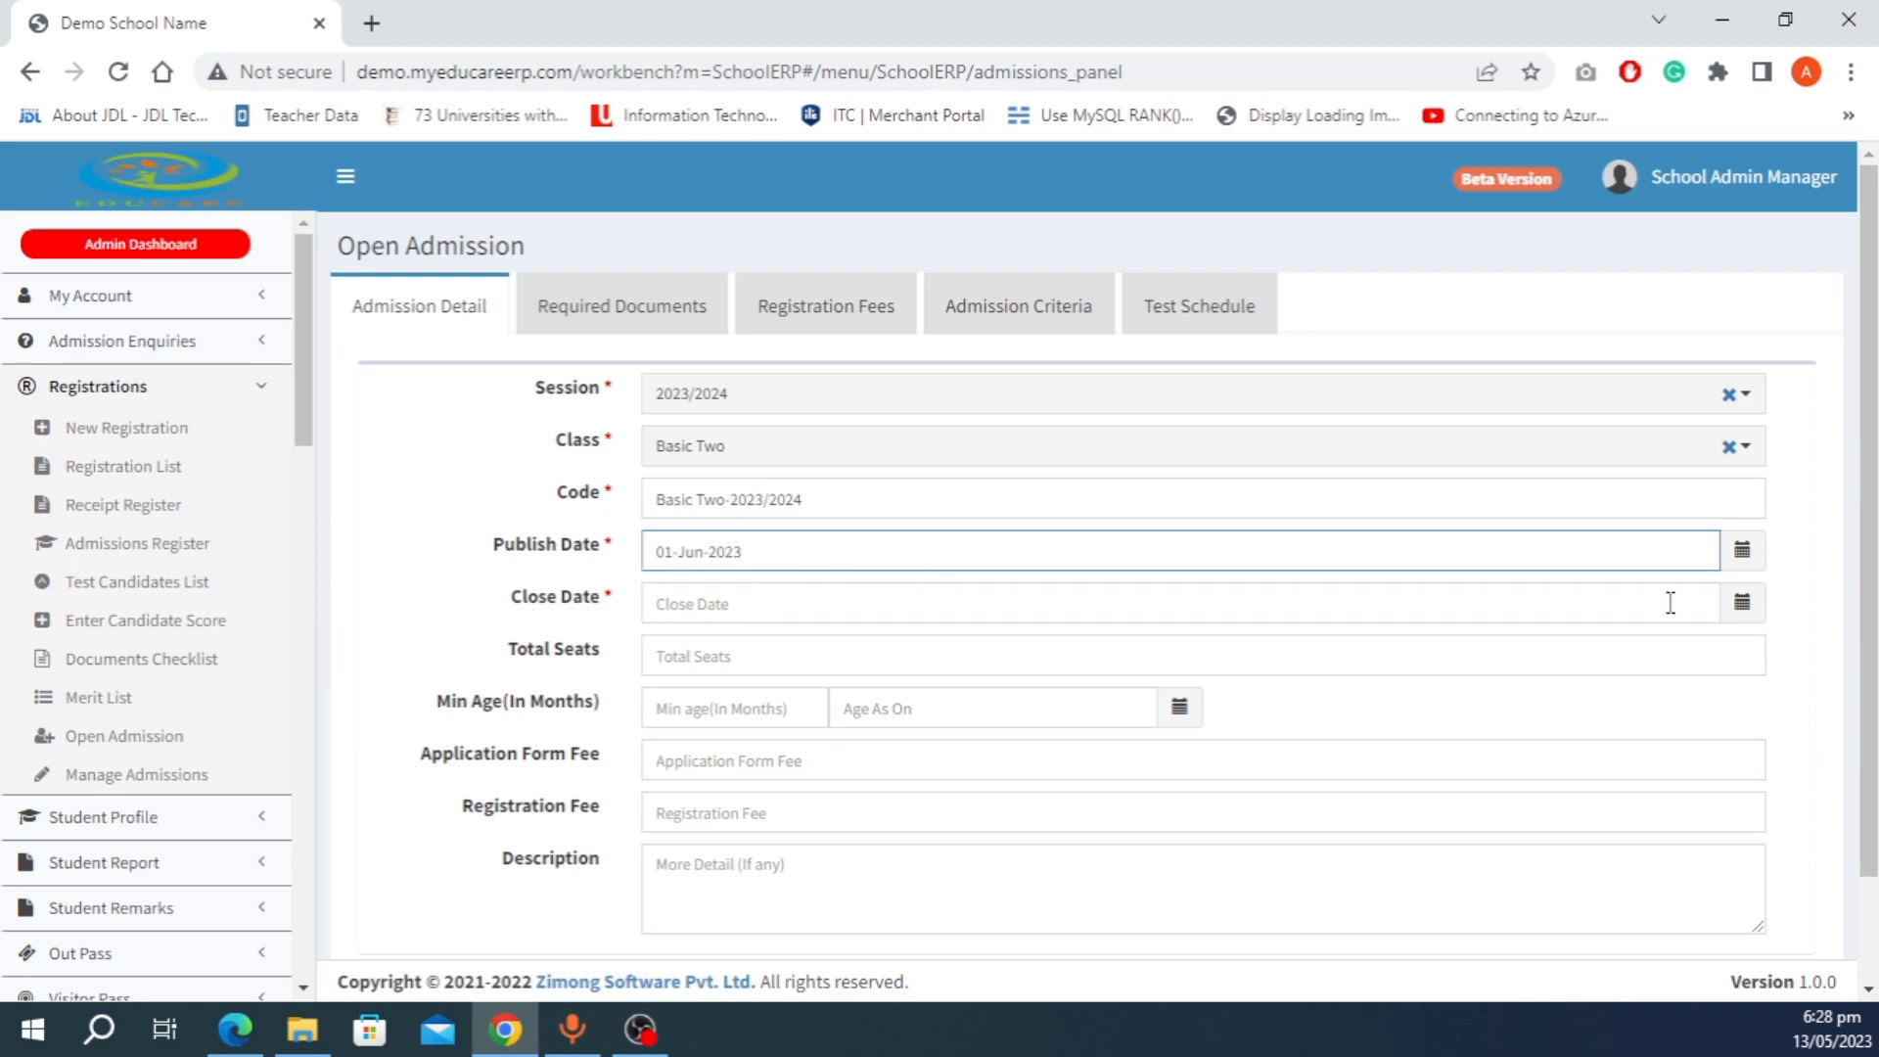
Step: Set the publish date back to 13-May-2023
left_click(1743, 552)
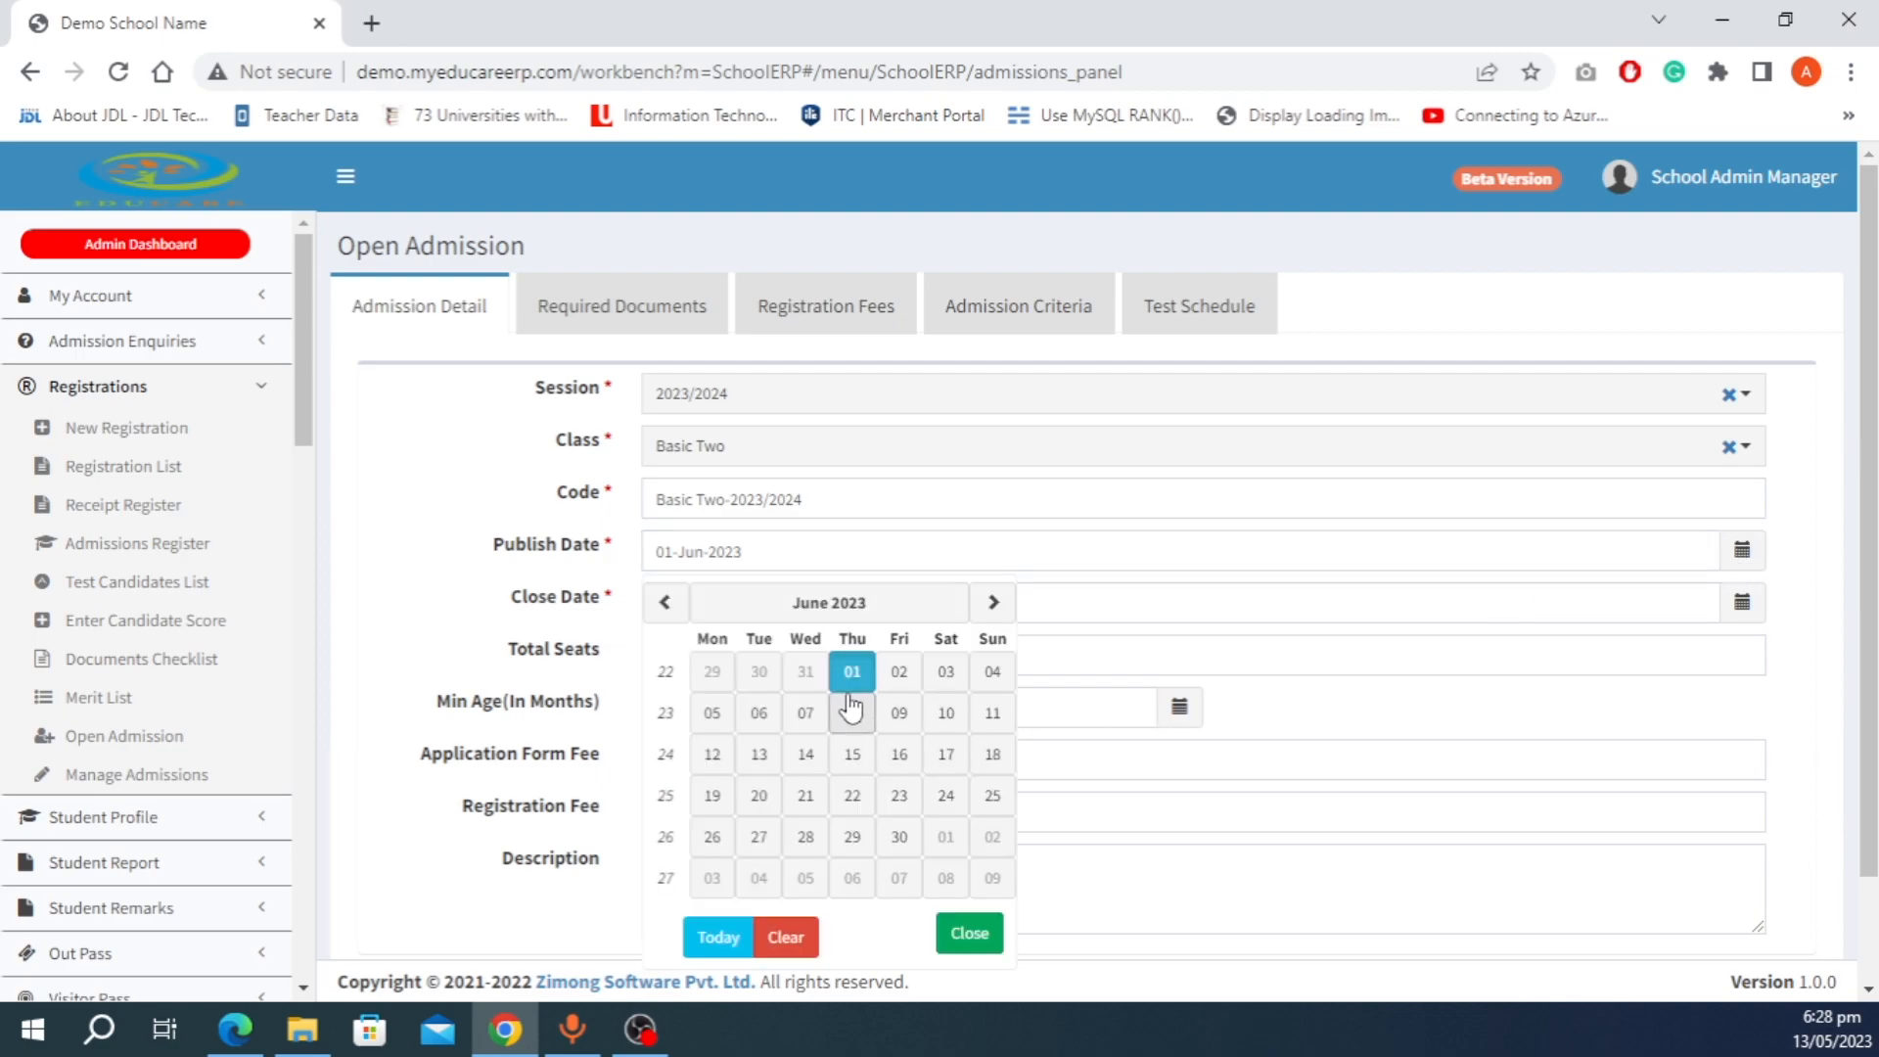
left_click(664, 602)
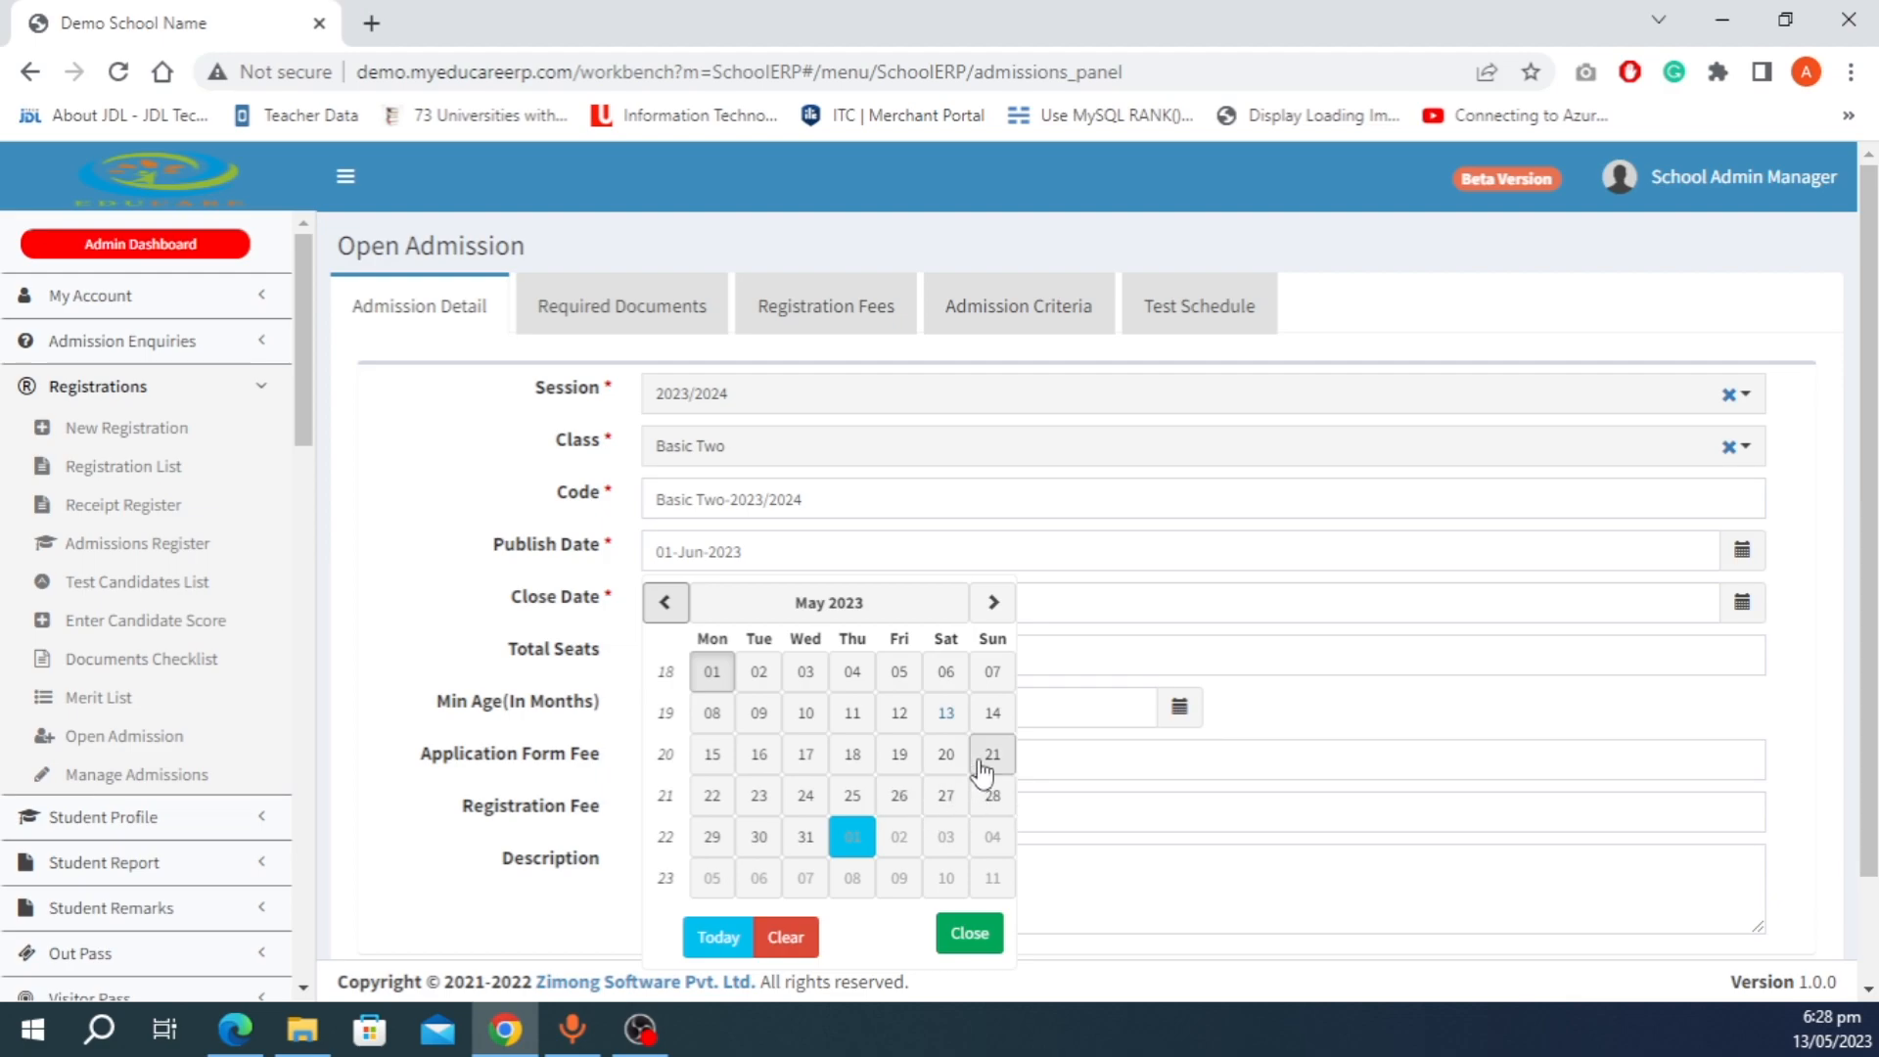
left_click(945, 712)
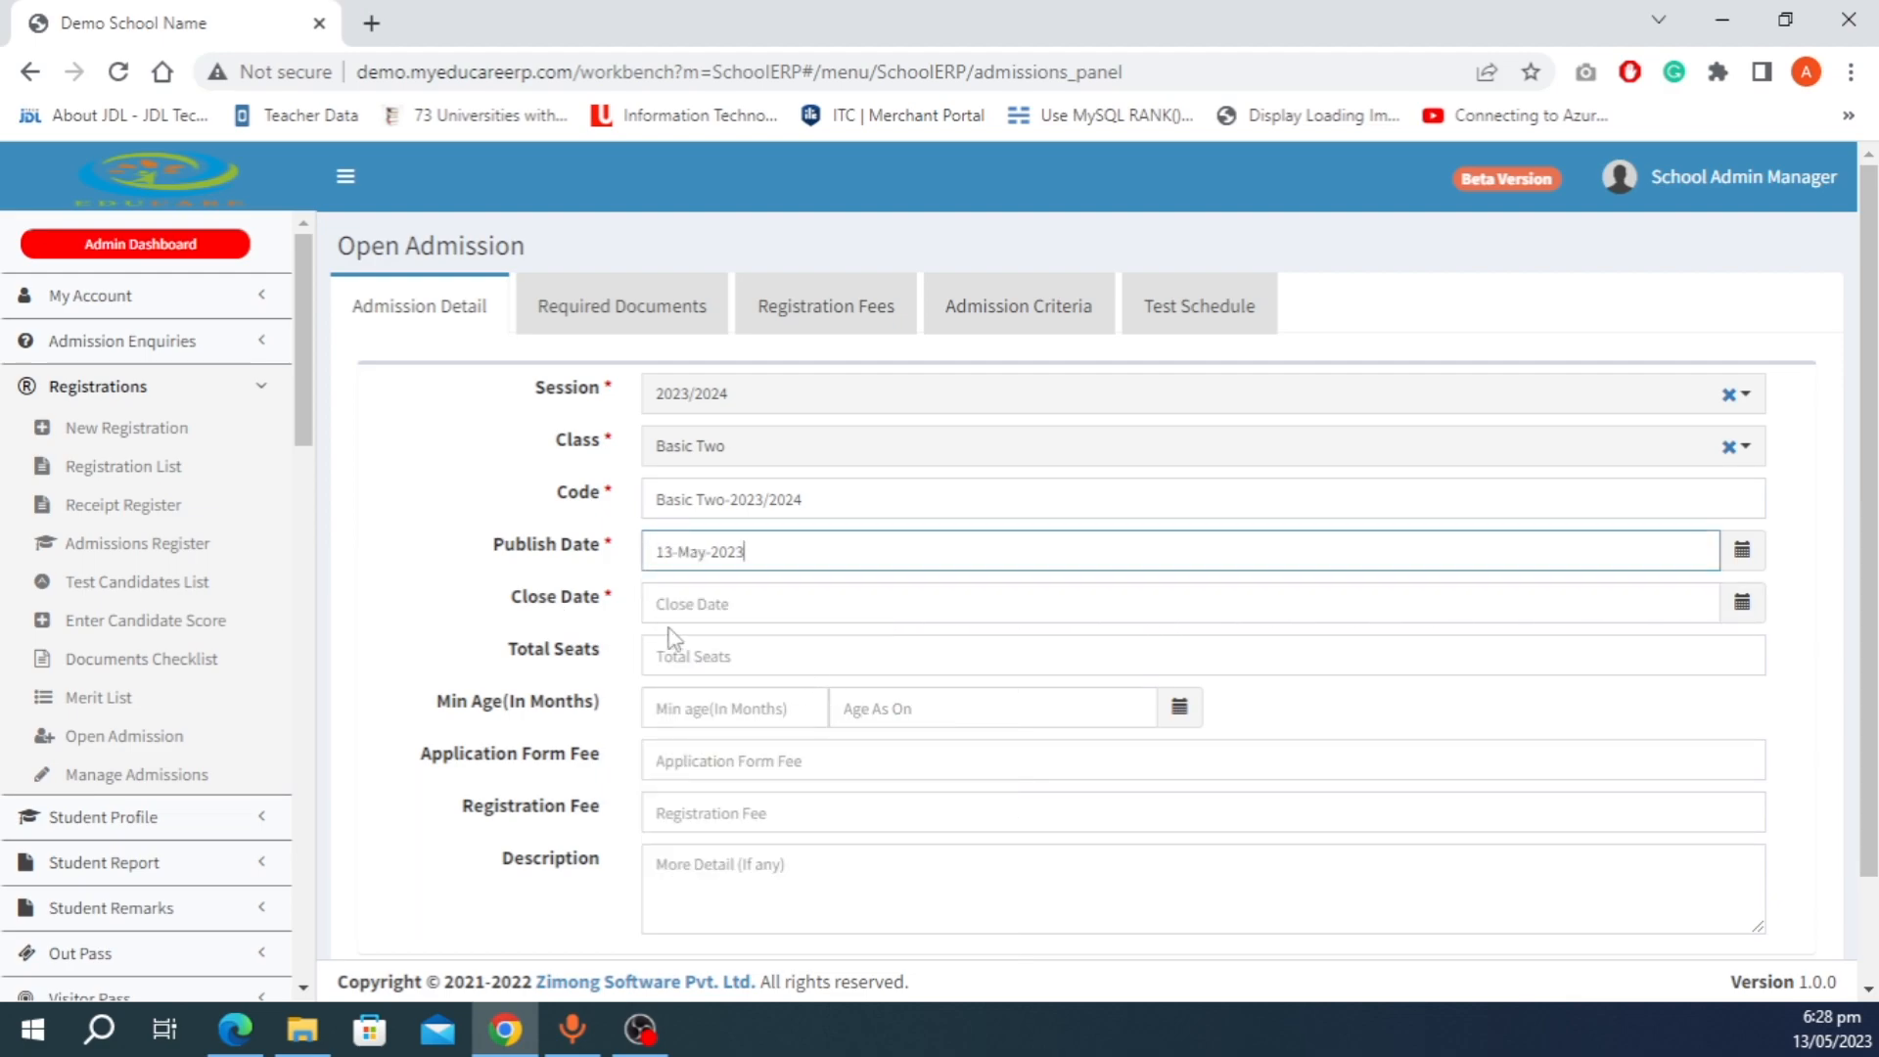
Step: Set the admission's close date to 31-Aug-2023
left_click(1743, 614)
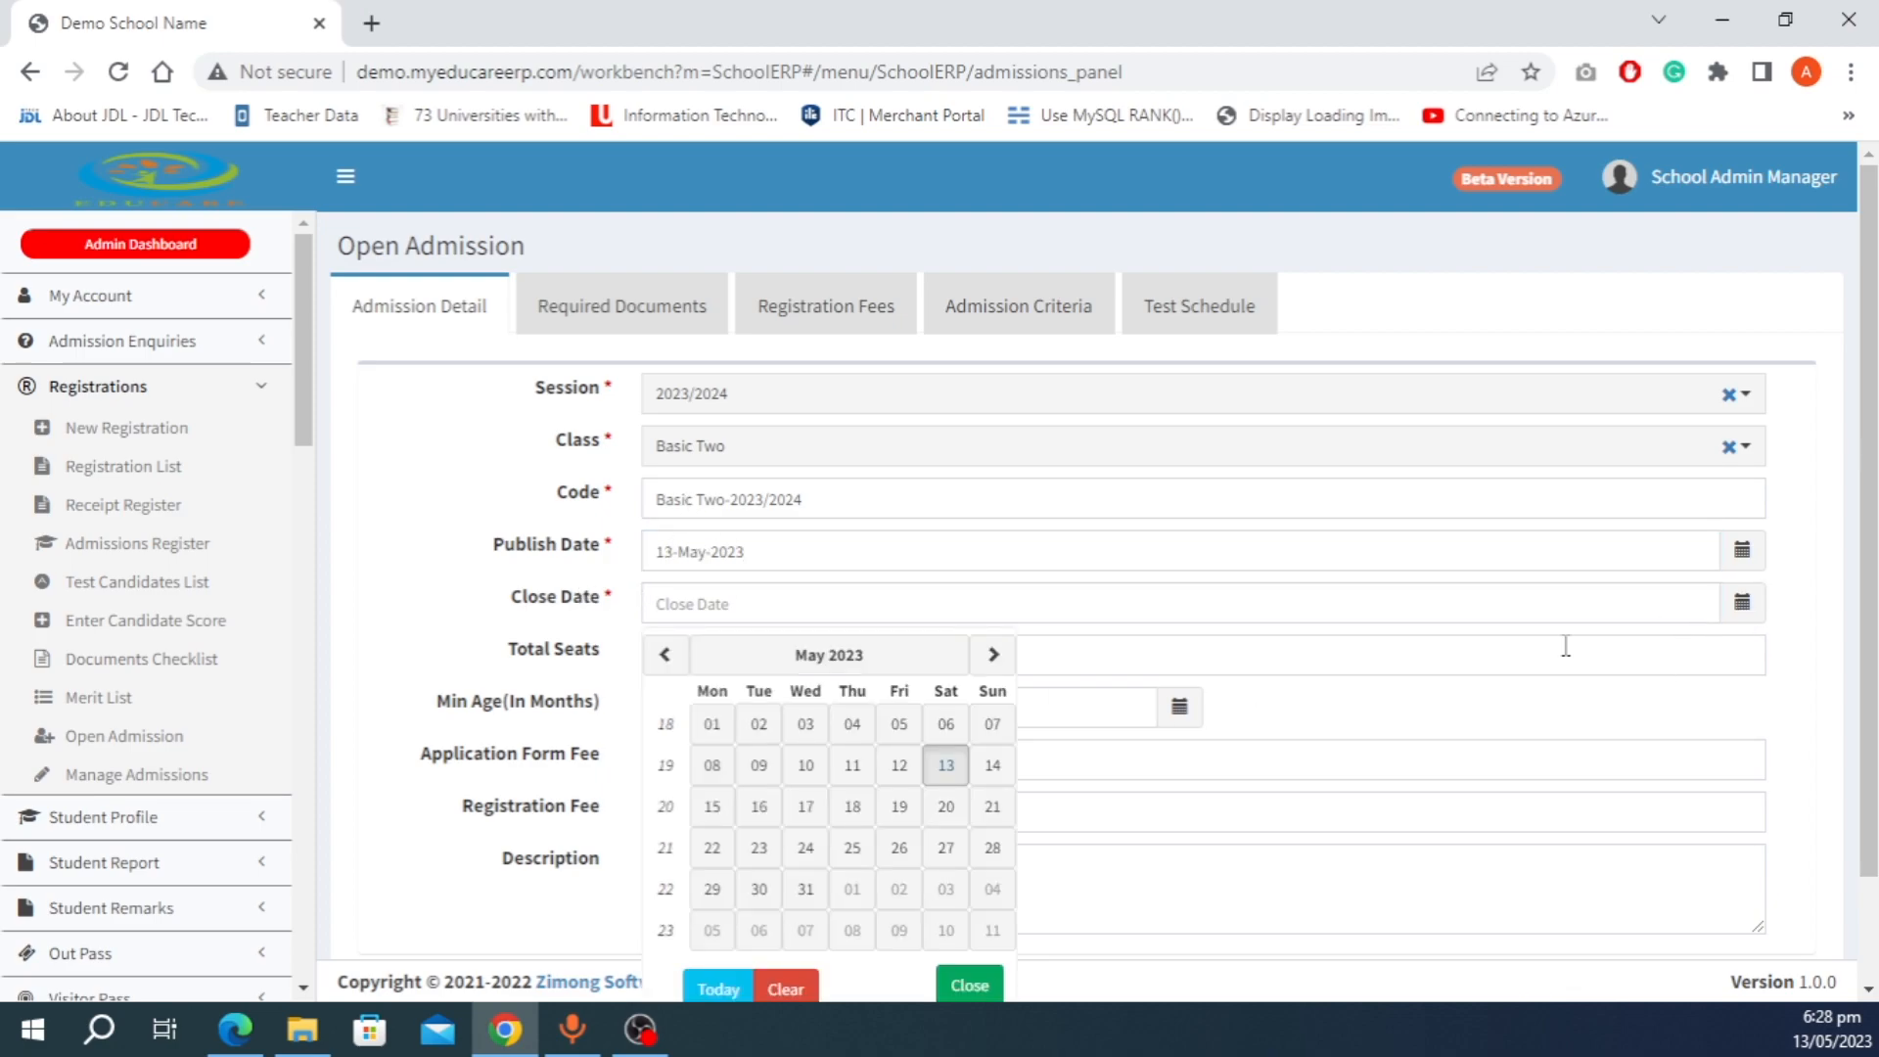
double_click(996, 658)
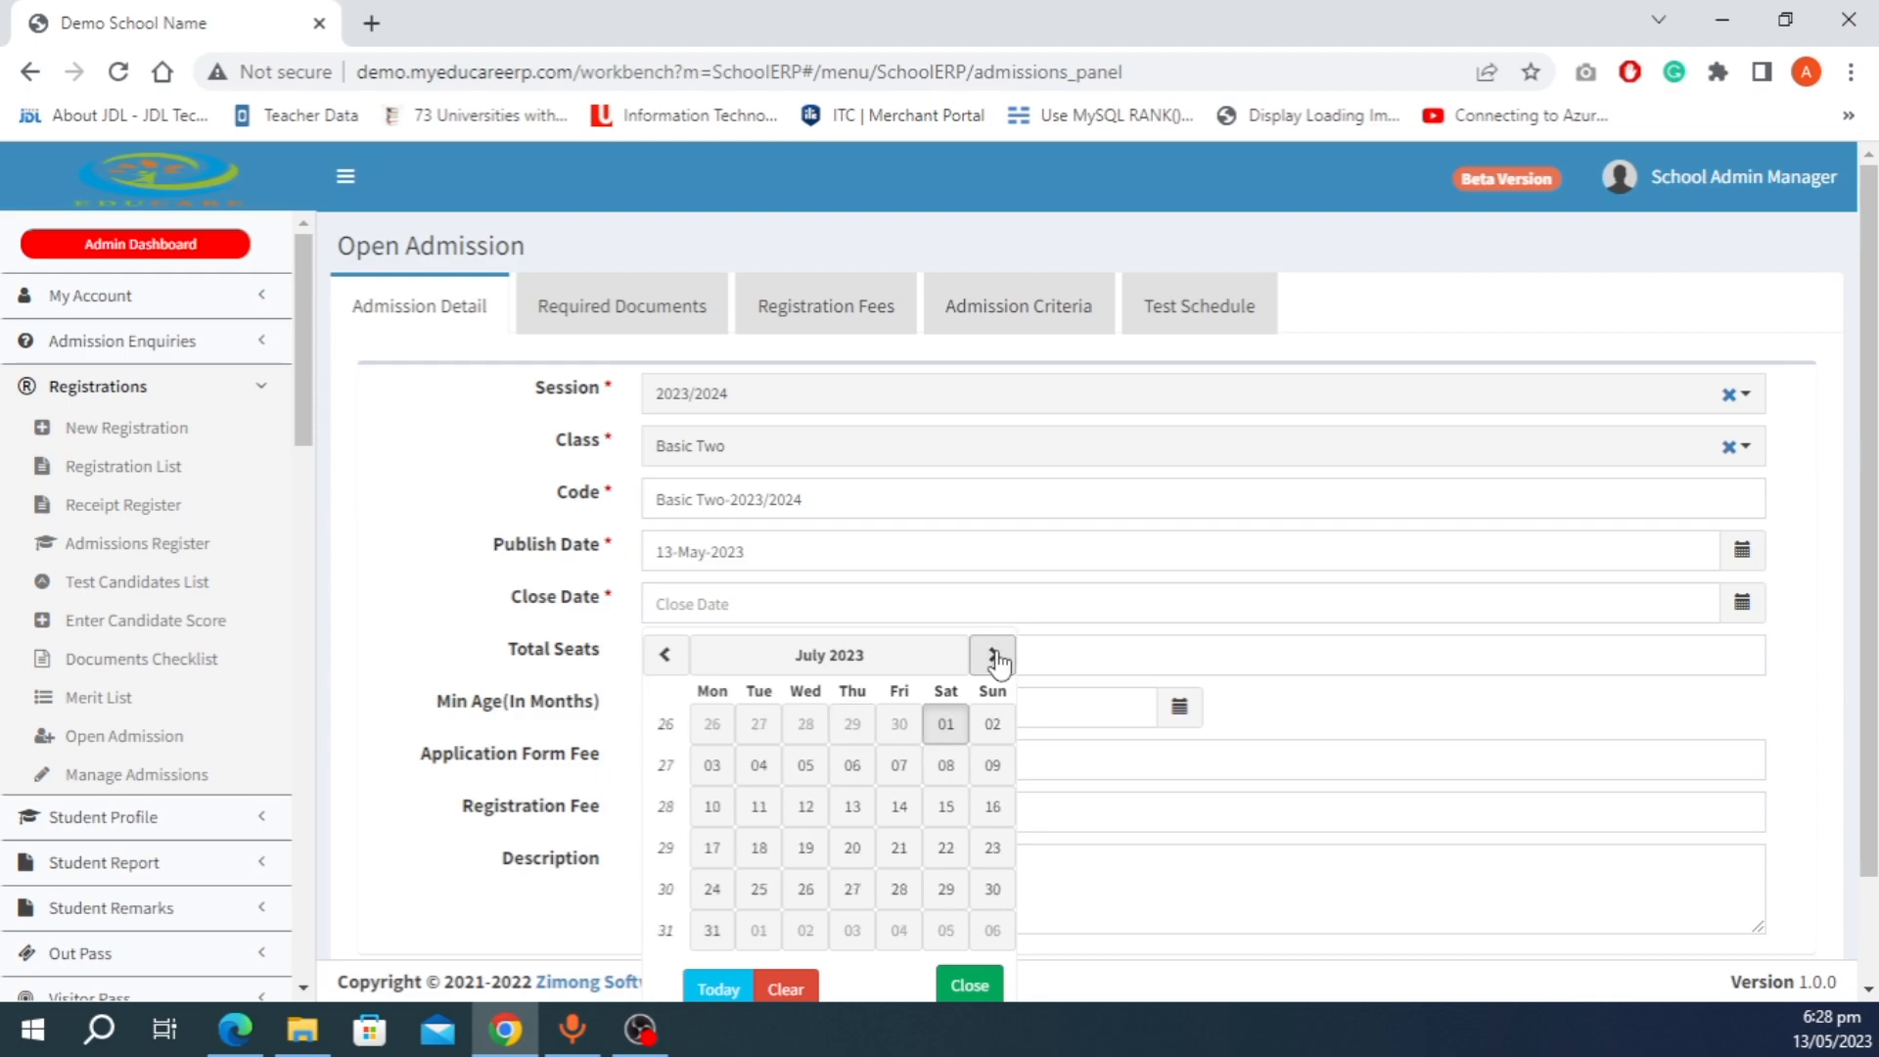
left_click(995, 658)
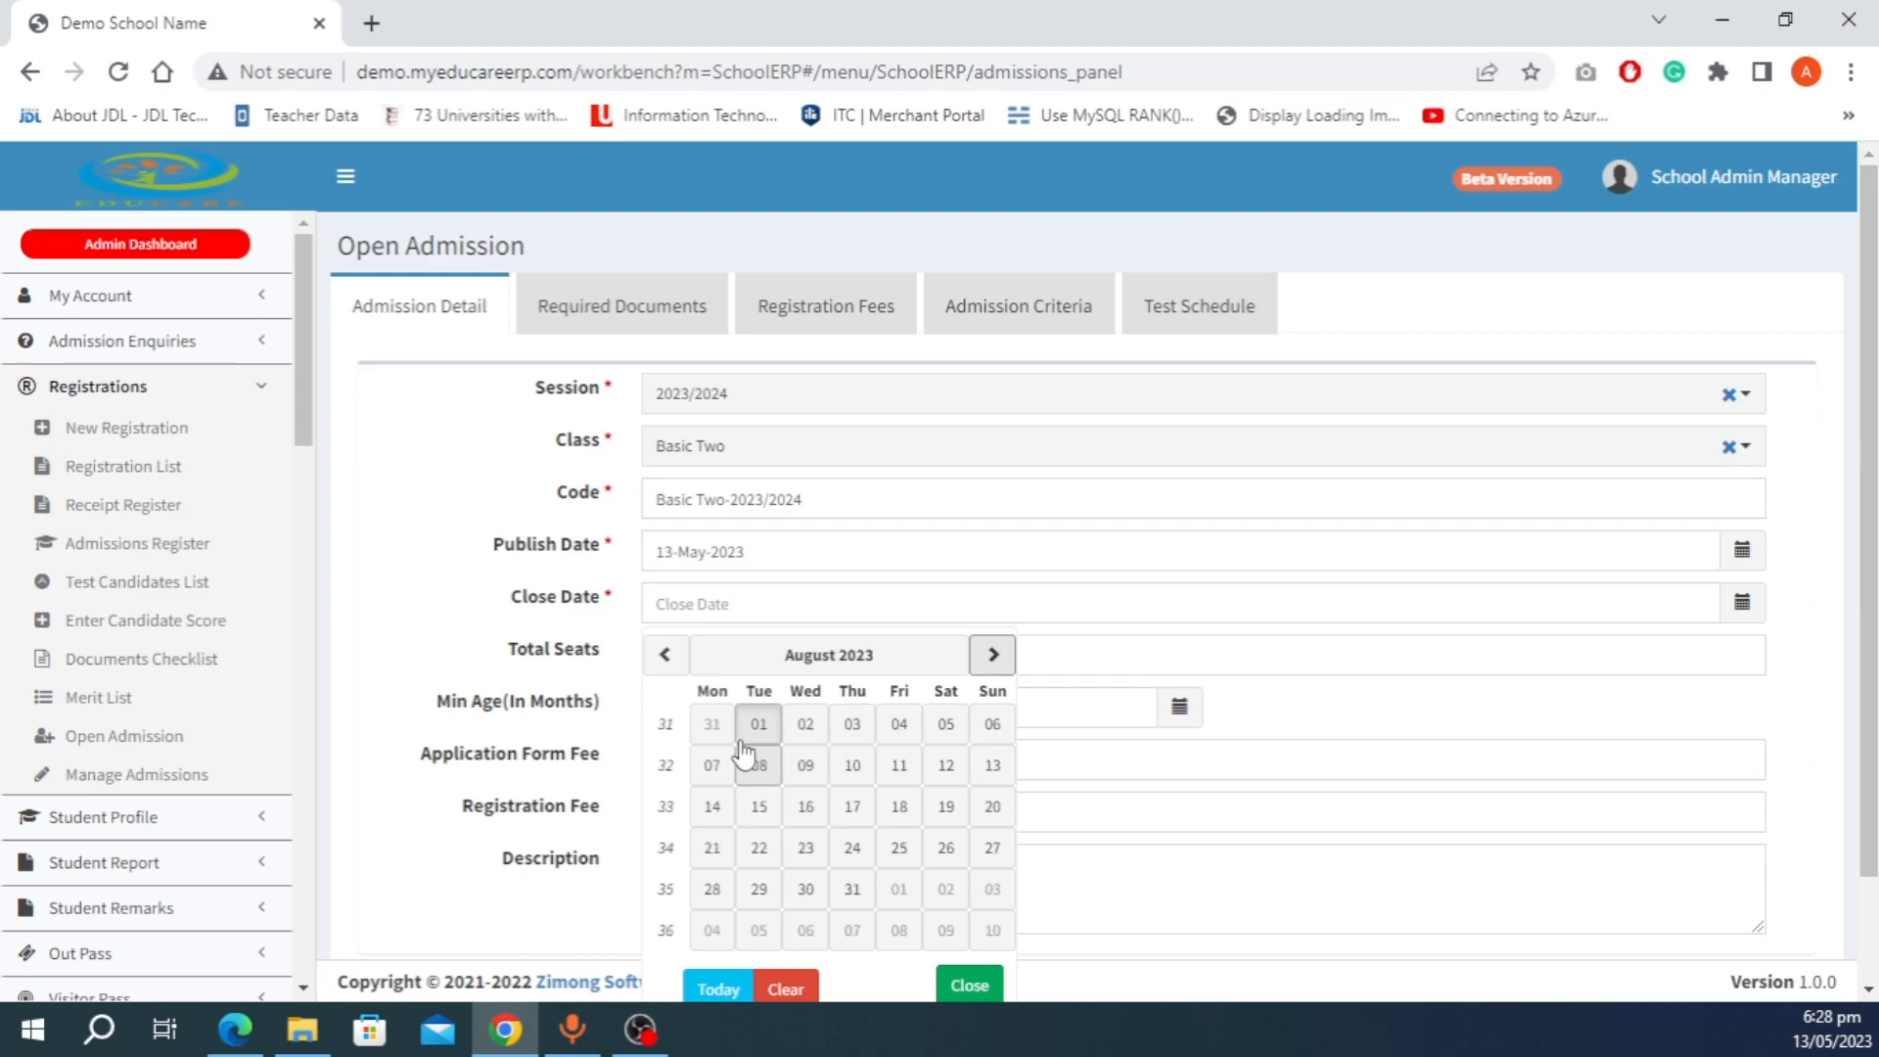
left_click(848, 893)
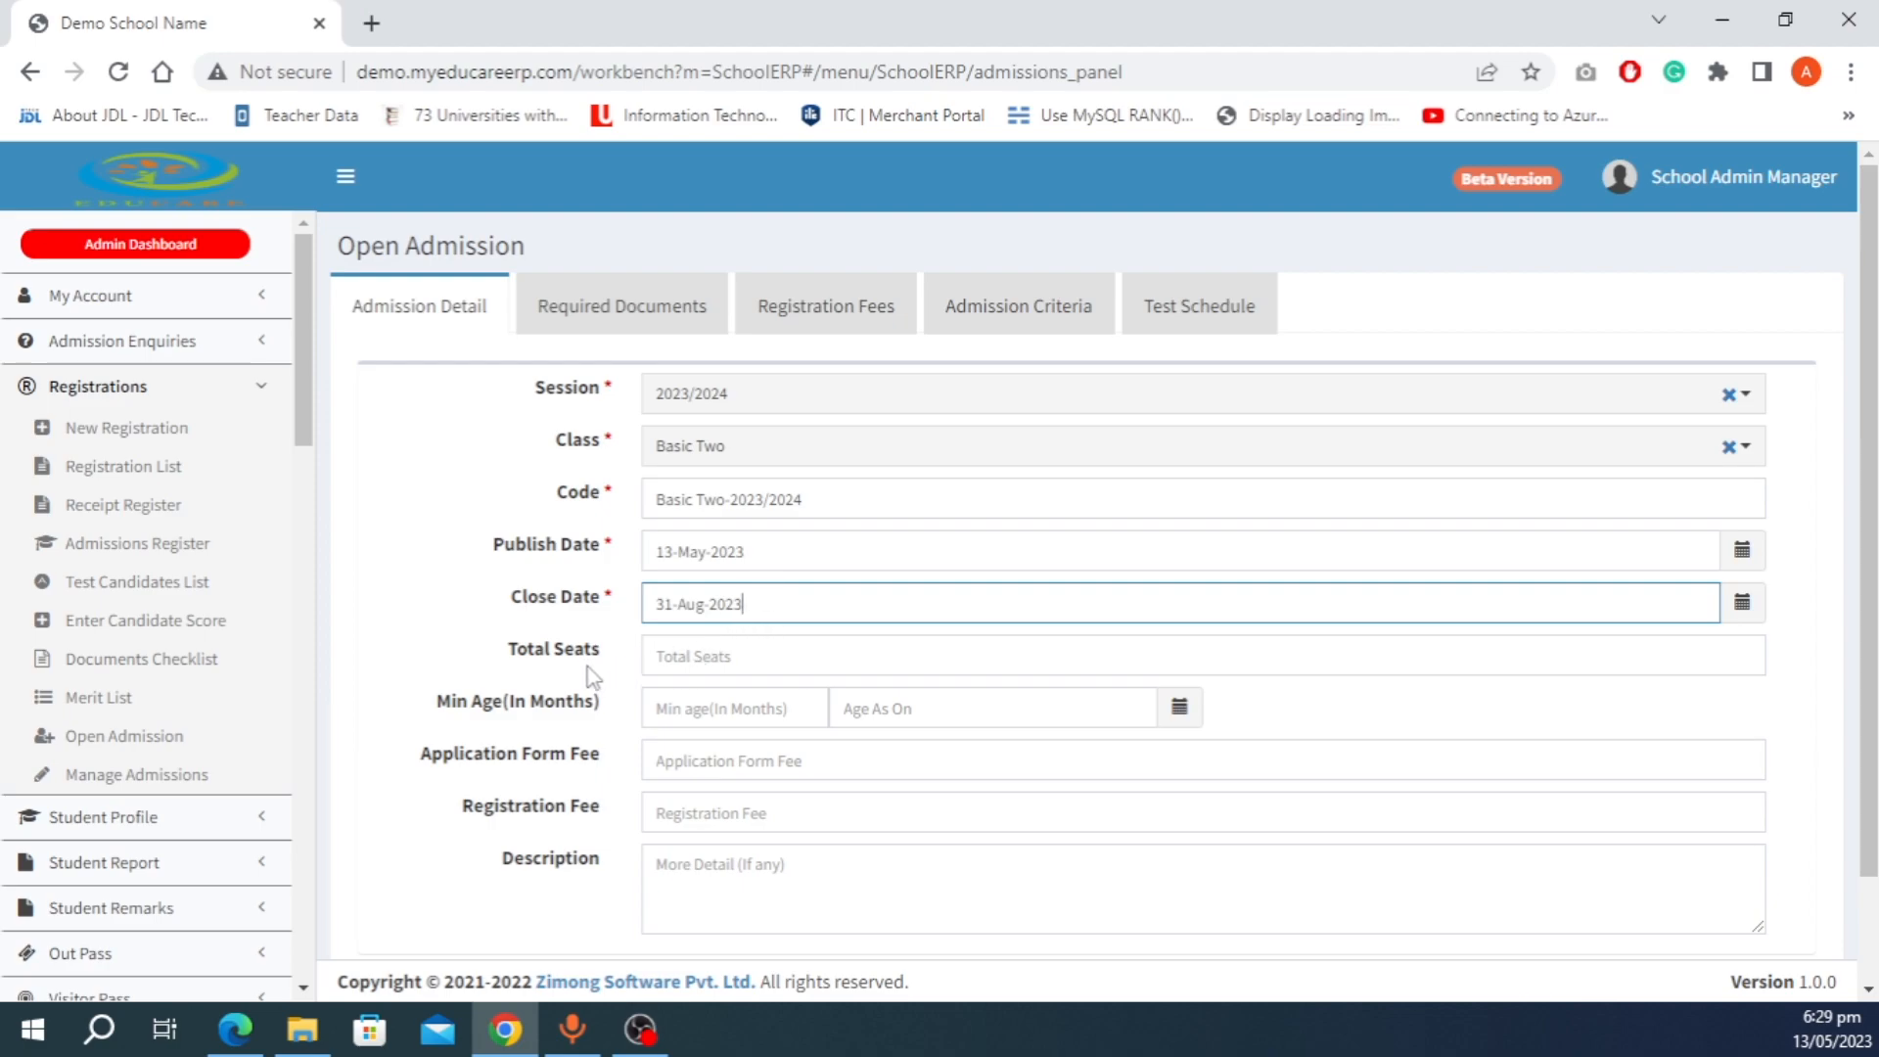
Step: Set the total seats to 10 and leave the minimum age blank
left_click(761, 662)
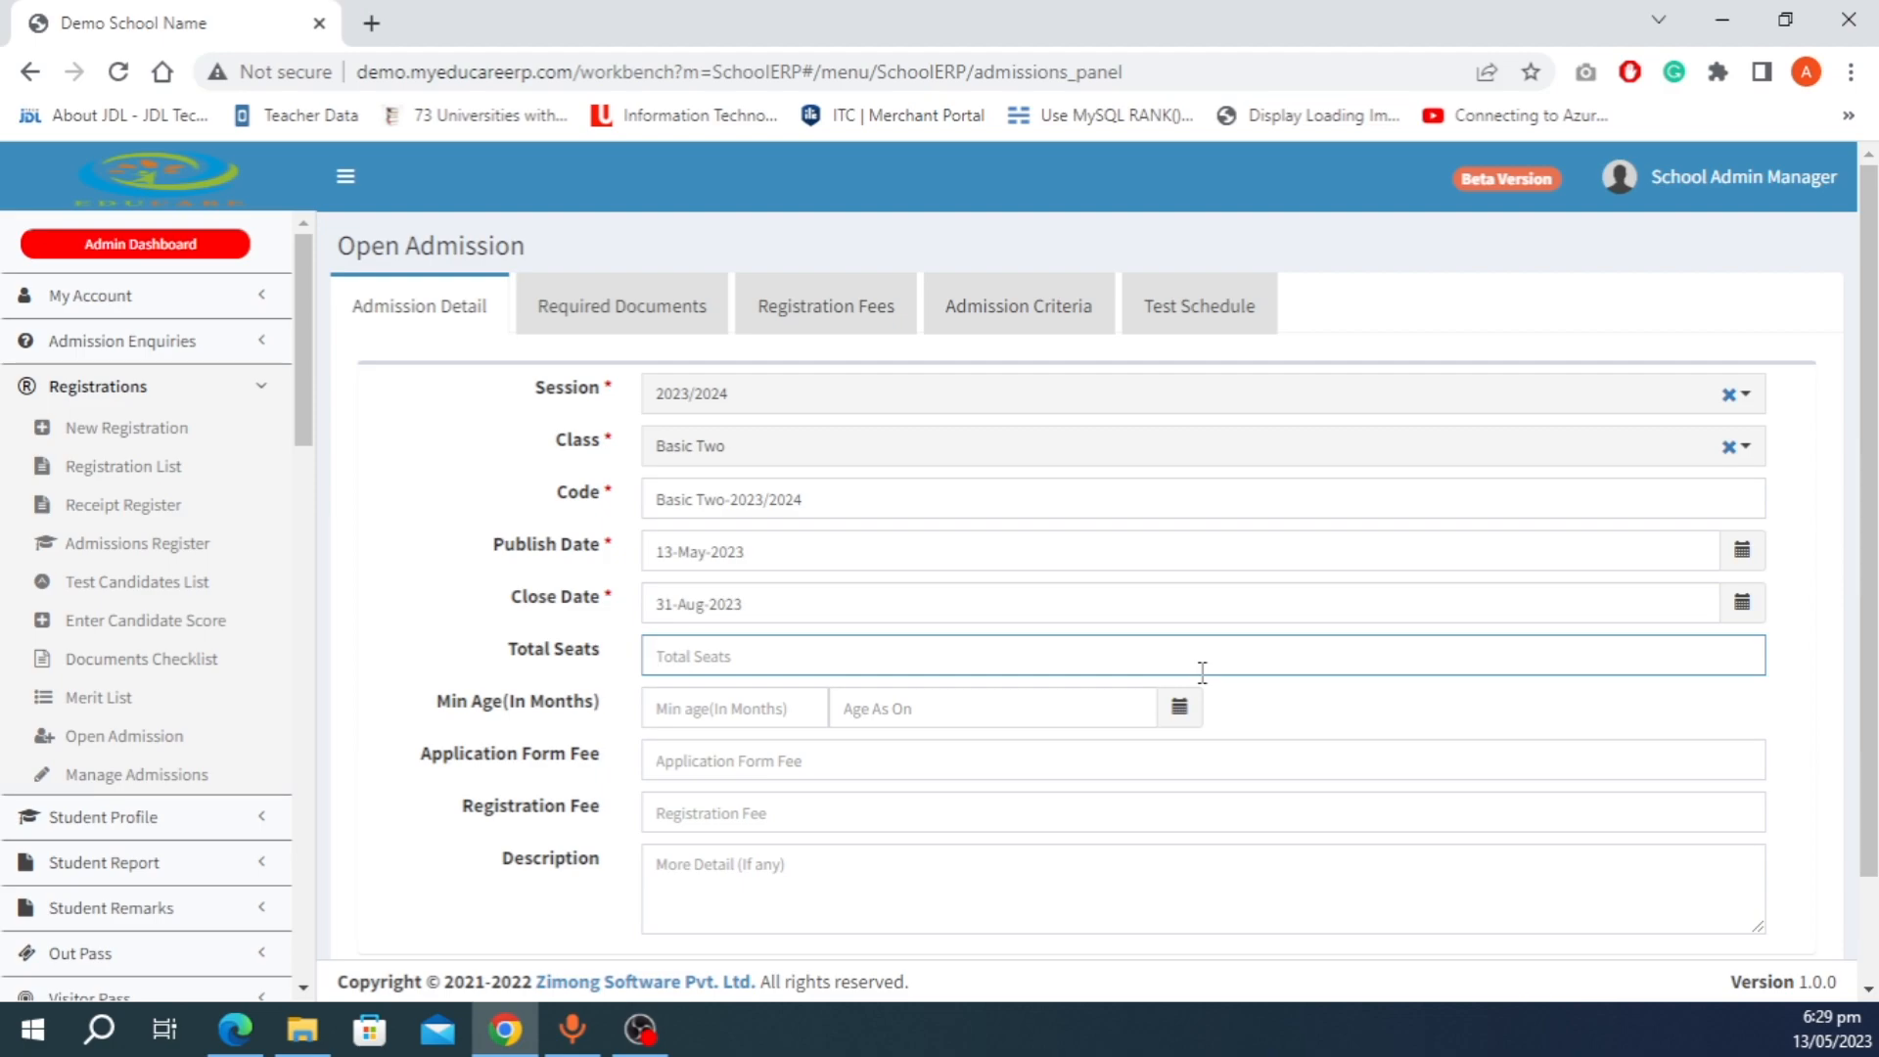
type("10")
left_click(683, 708)
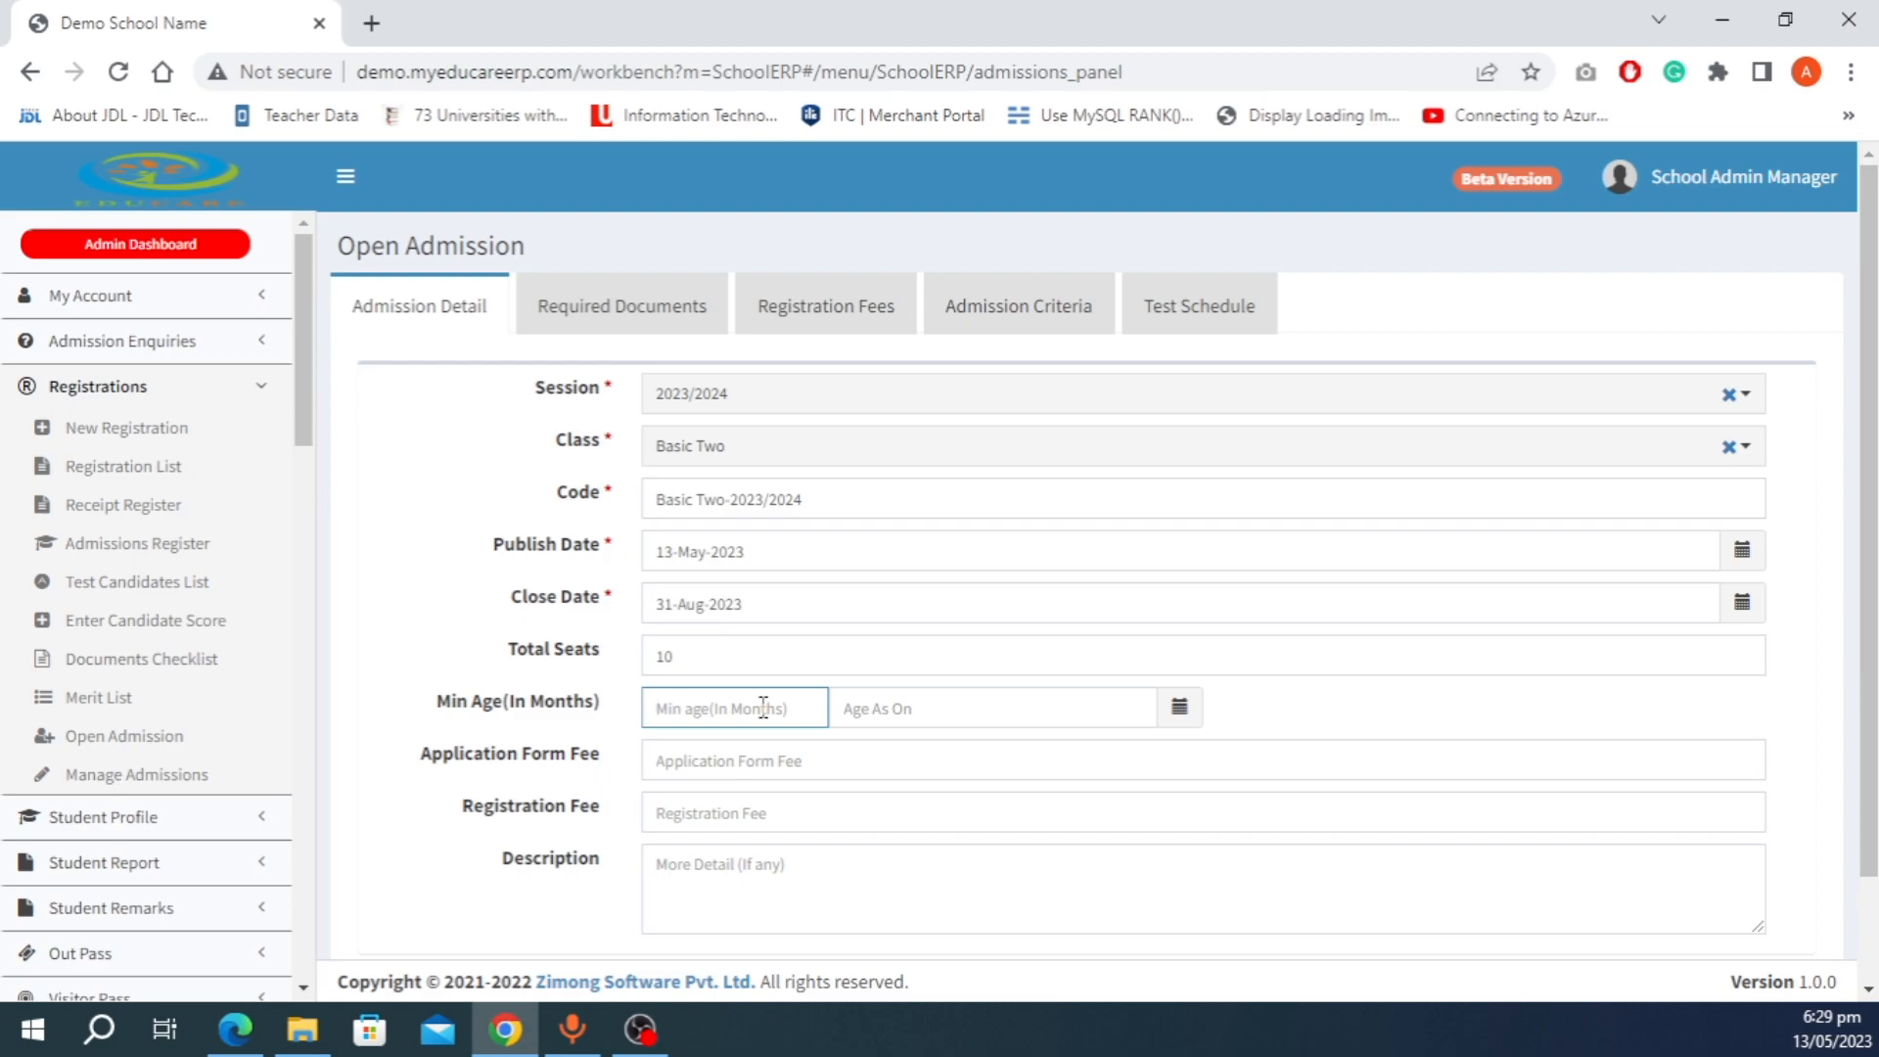
left_click(609, 730)
Step: Set the application form fee to 150.00
scroll(648, 853, "down", 1)
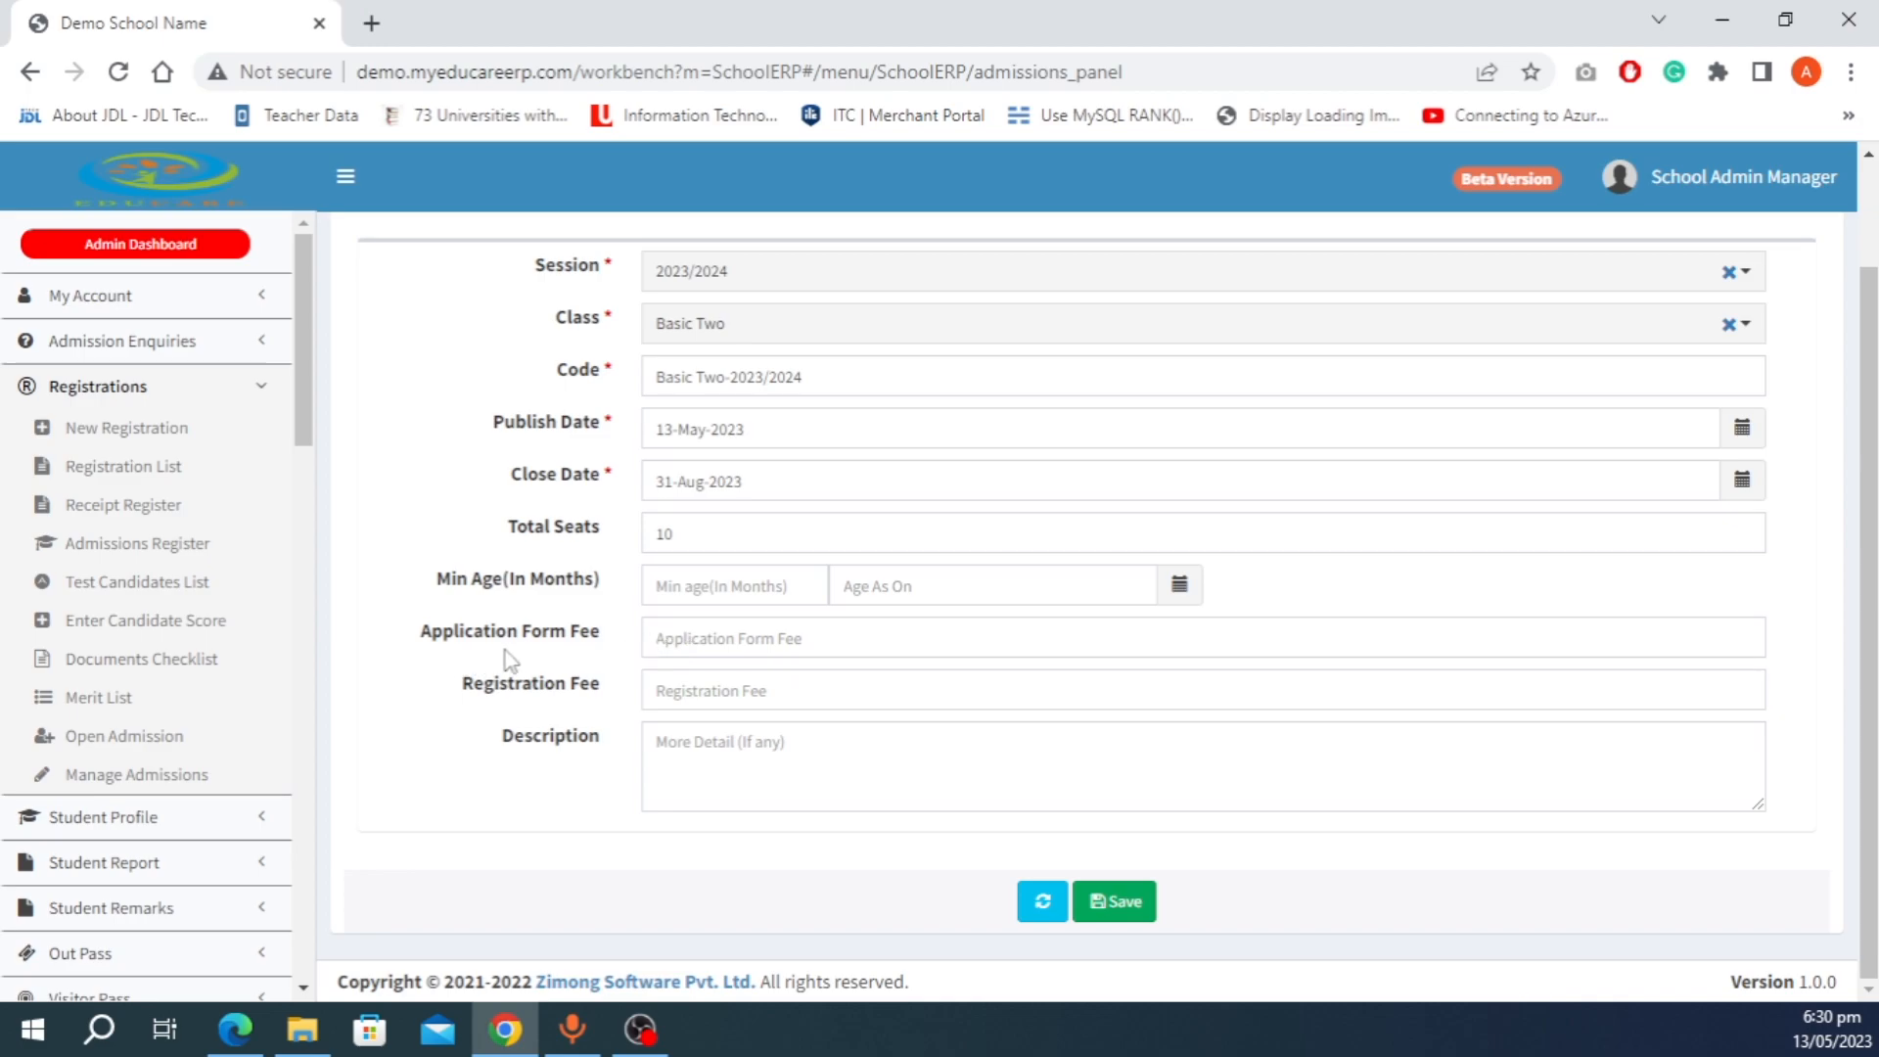
left_click(705, 628)
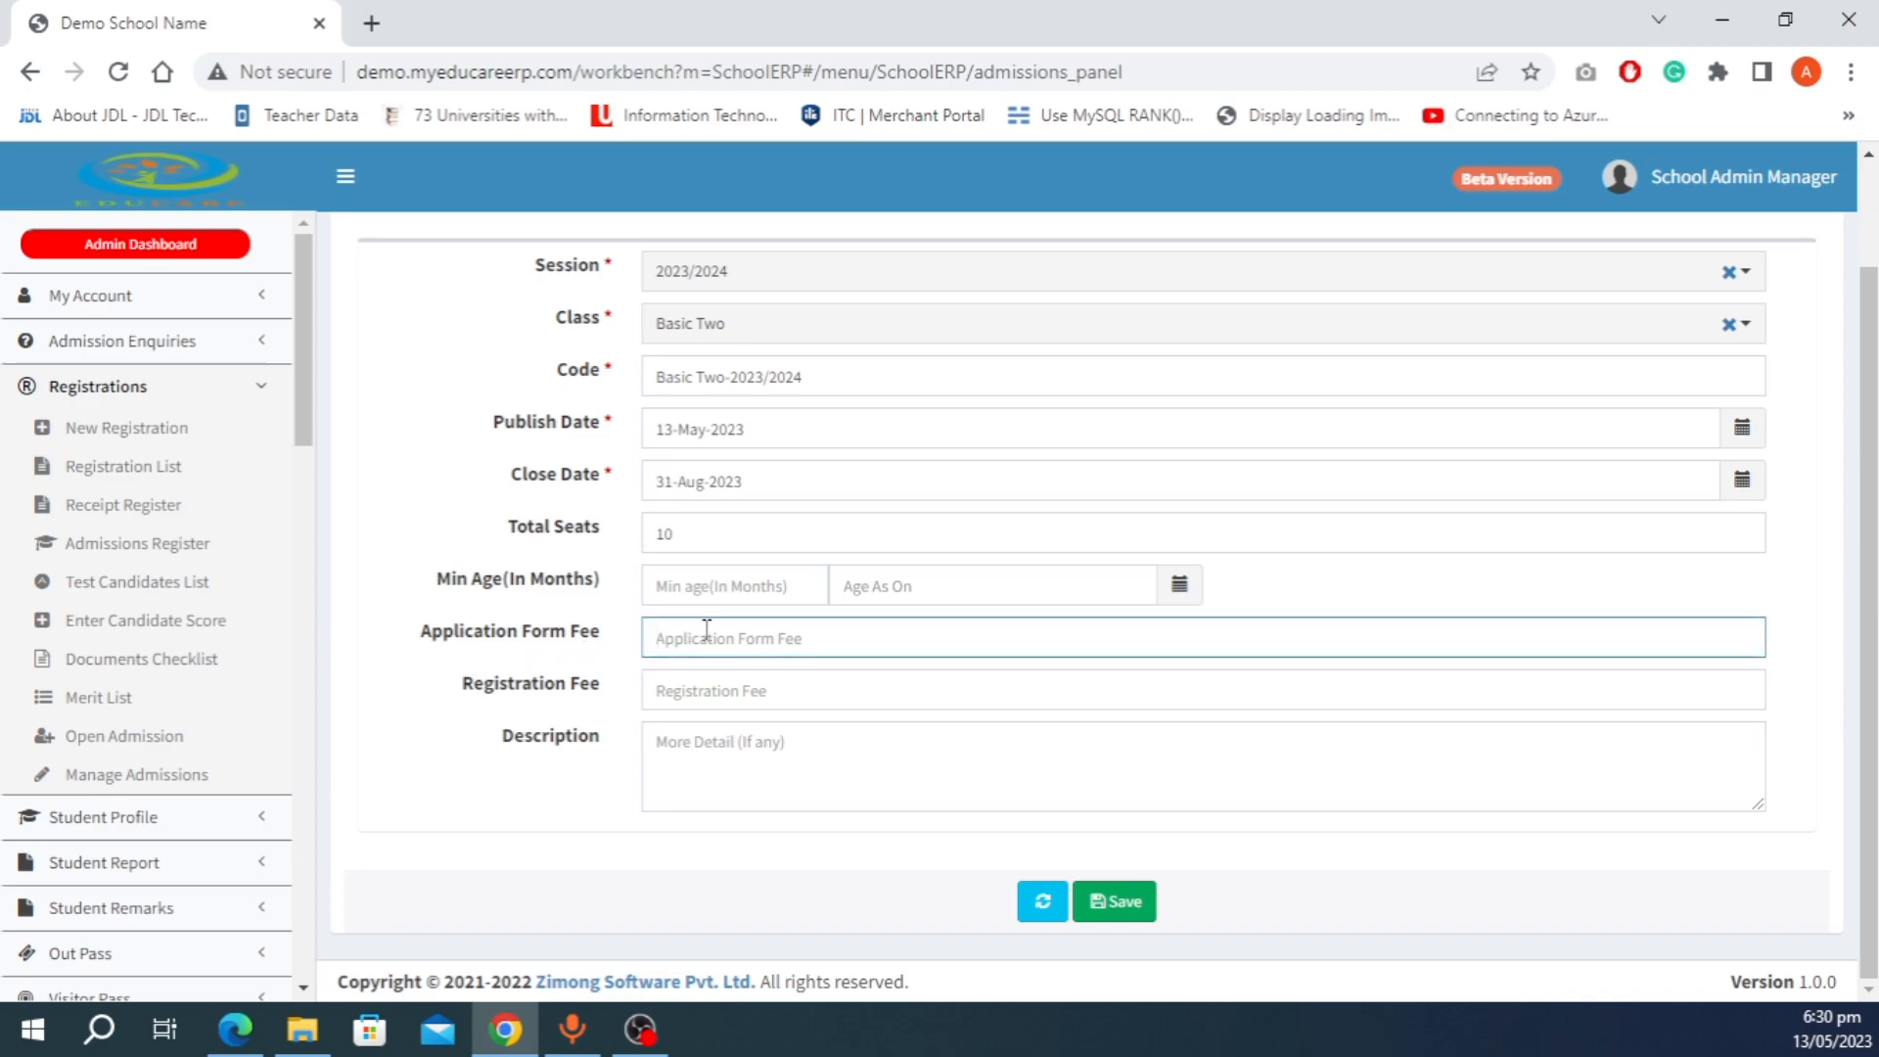
type("150")
left_click_drag(713, 642, 643, 646)
key("BackSpace")
type("1")
left_click(704, 692)
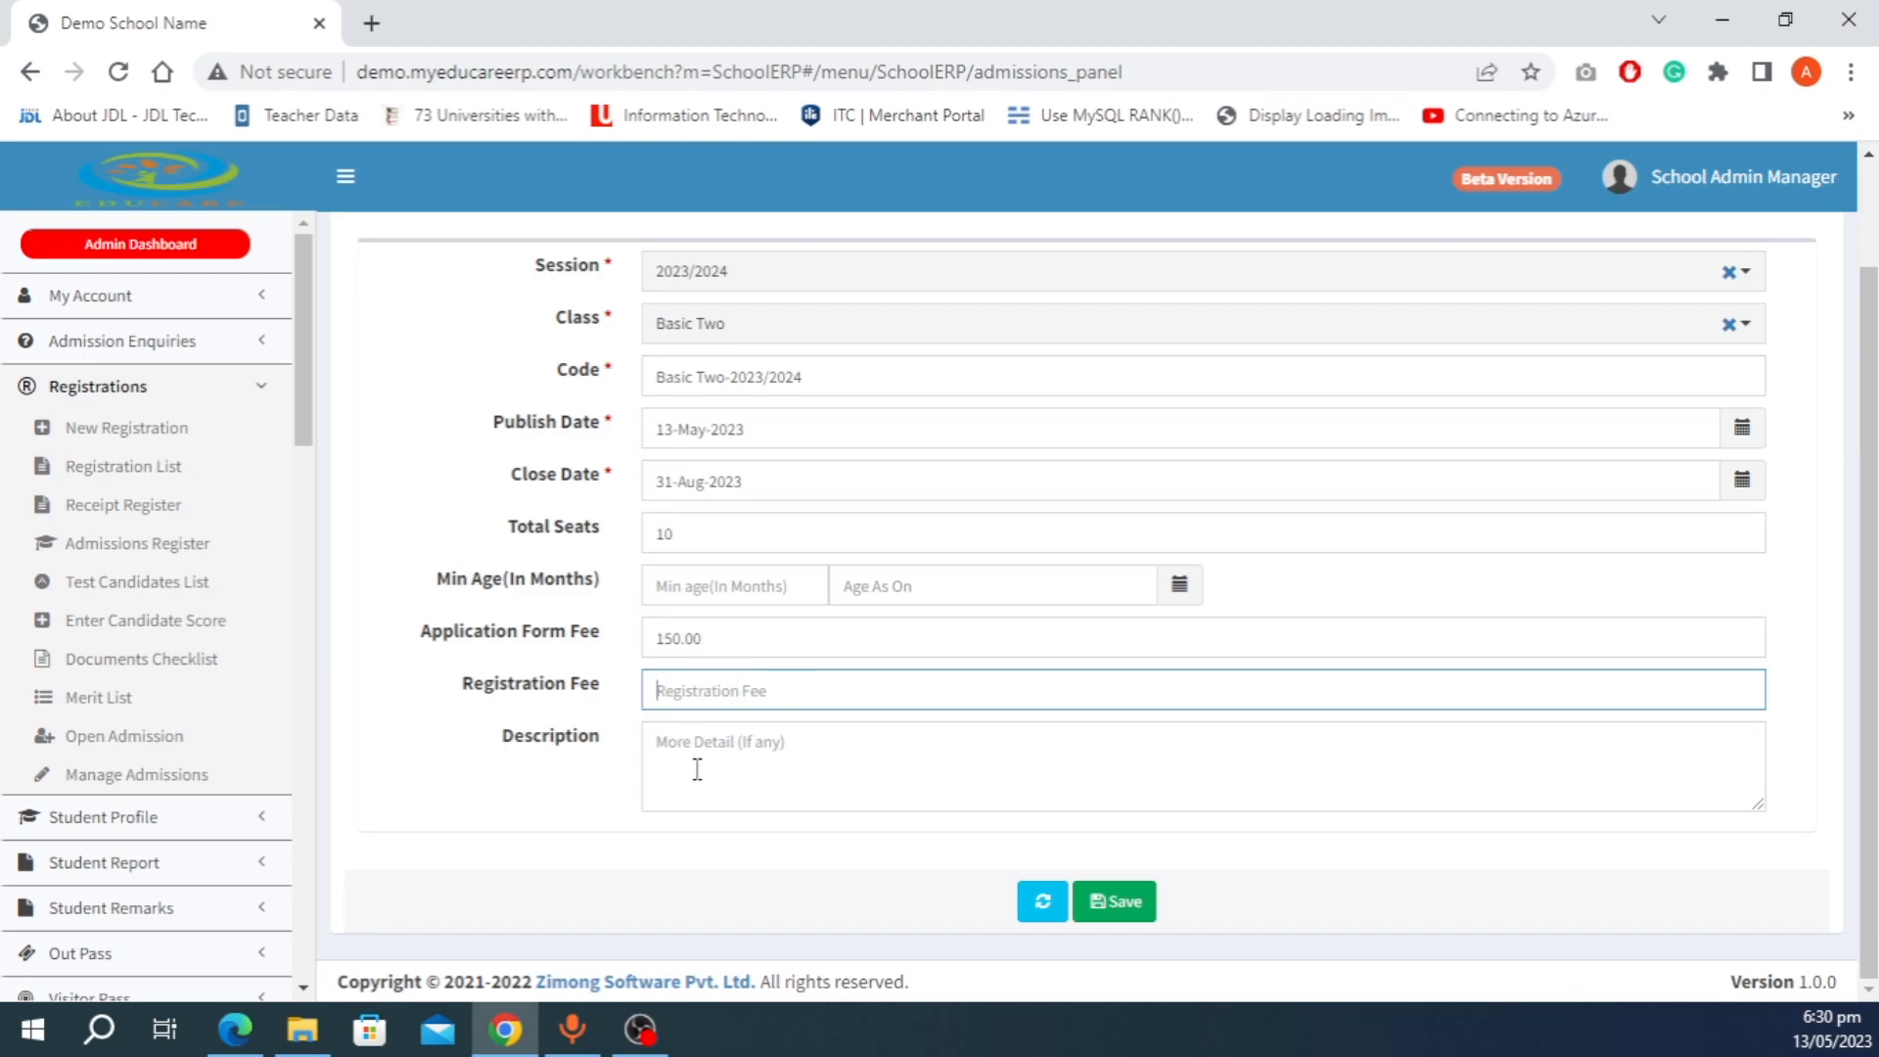
Step: Clear the application form fee, leaving the field empty
left_click(707, 638)
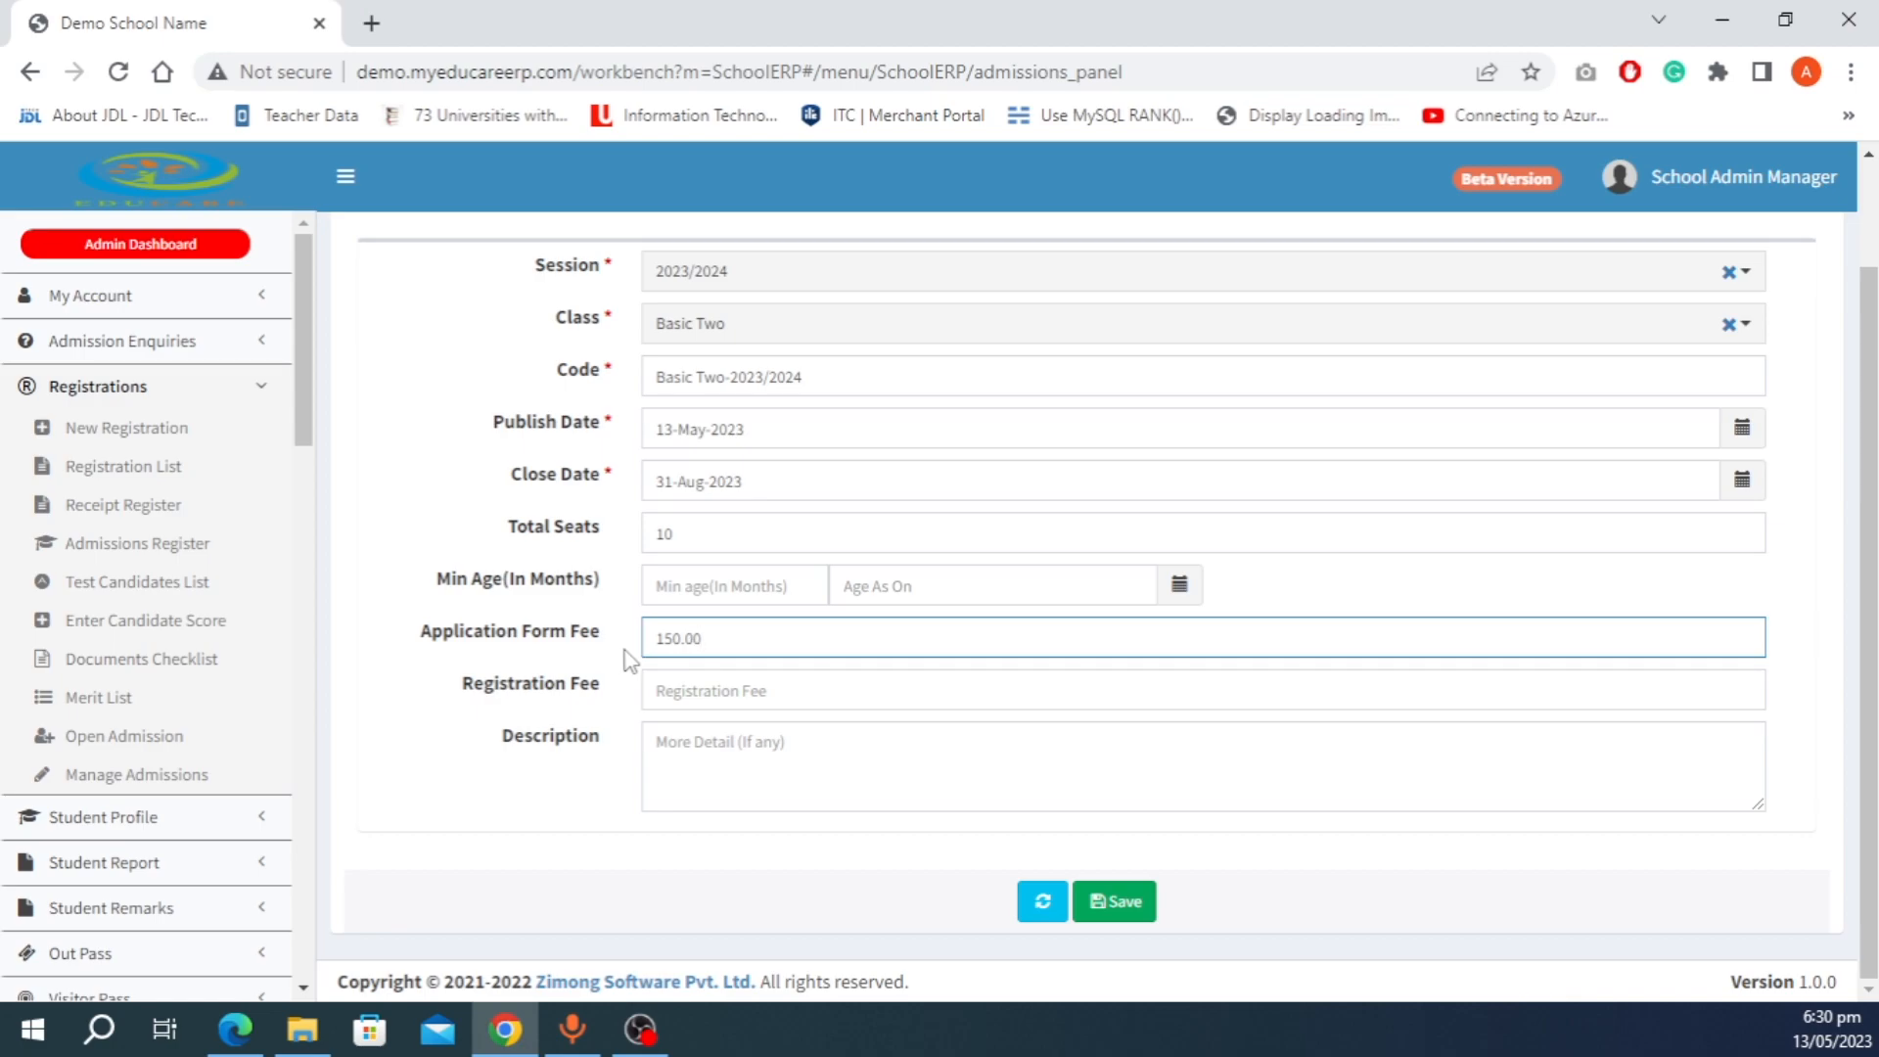
left_click_drag(714, 640, 658, 638)
left_click(765, 638)
key("BackSpace")
key("BackSpace")
key("BackSpace")
key("BackSpace")
Step: Add a first document row to the admission's required documents and check which document types can be chosen
scroll(754, 763, "up", 2)
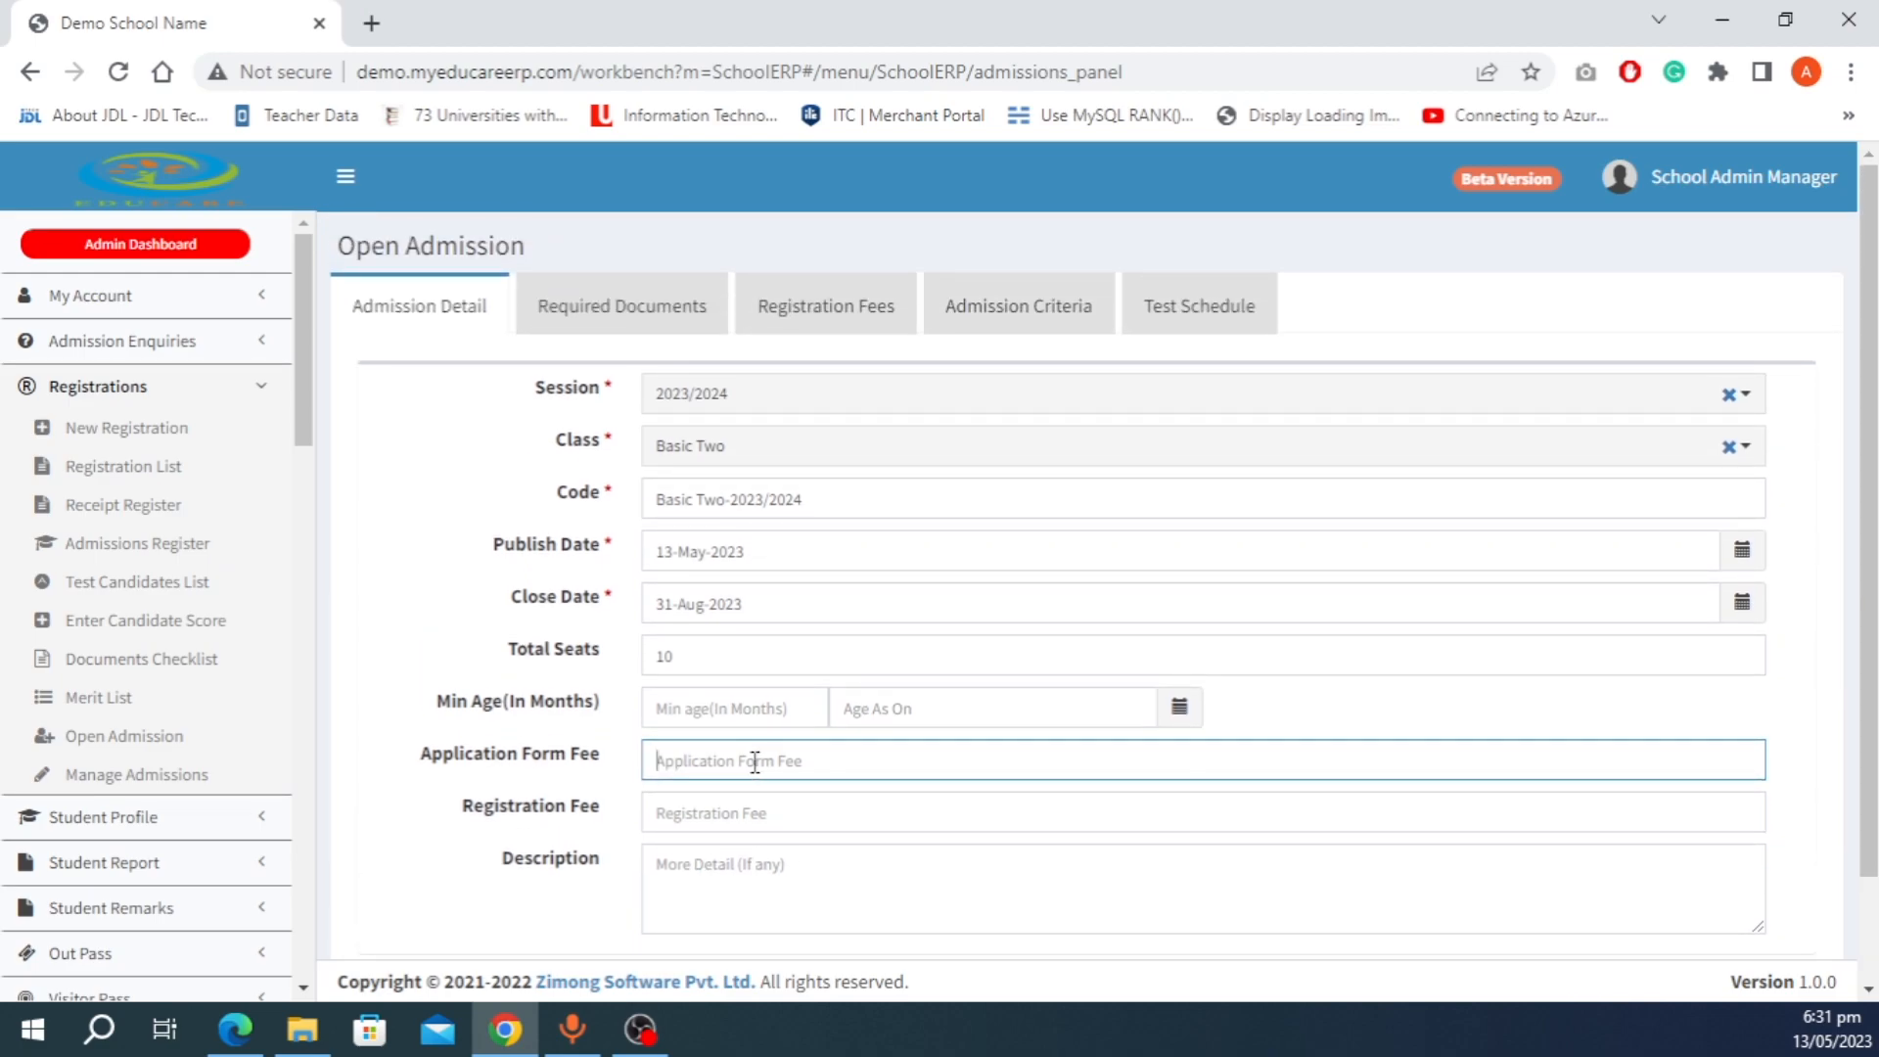
left_click(631, 326)
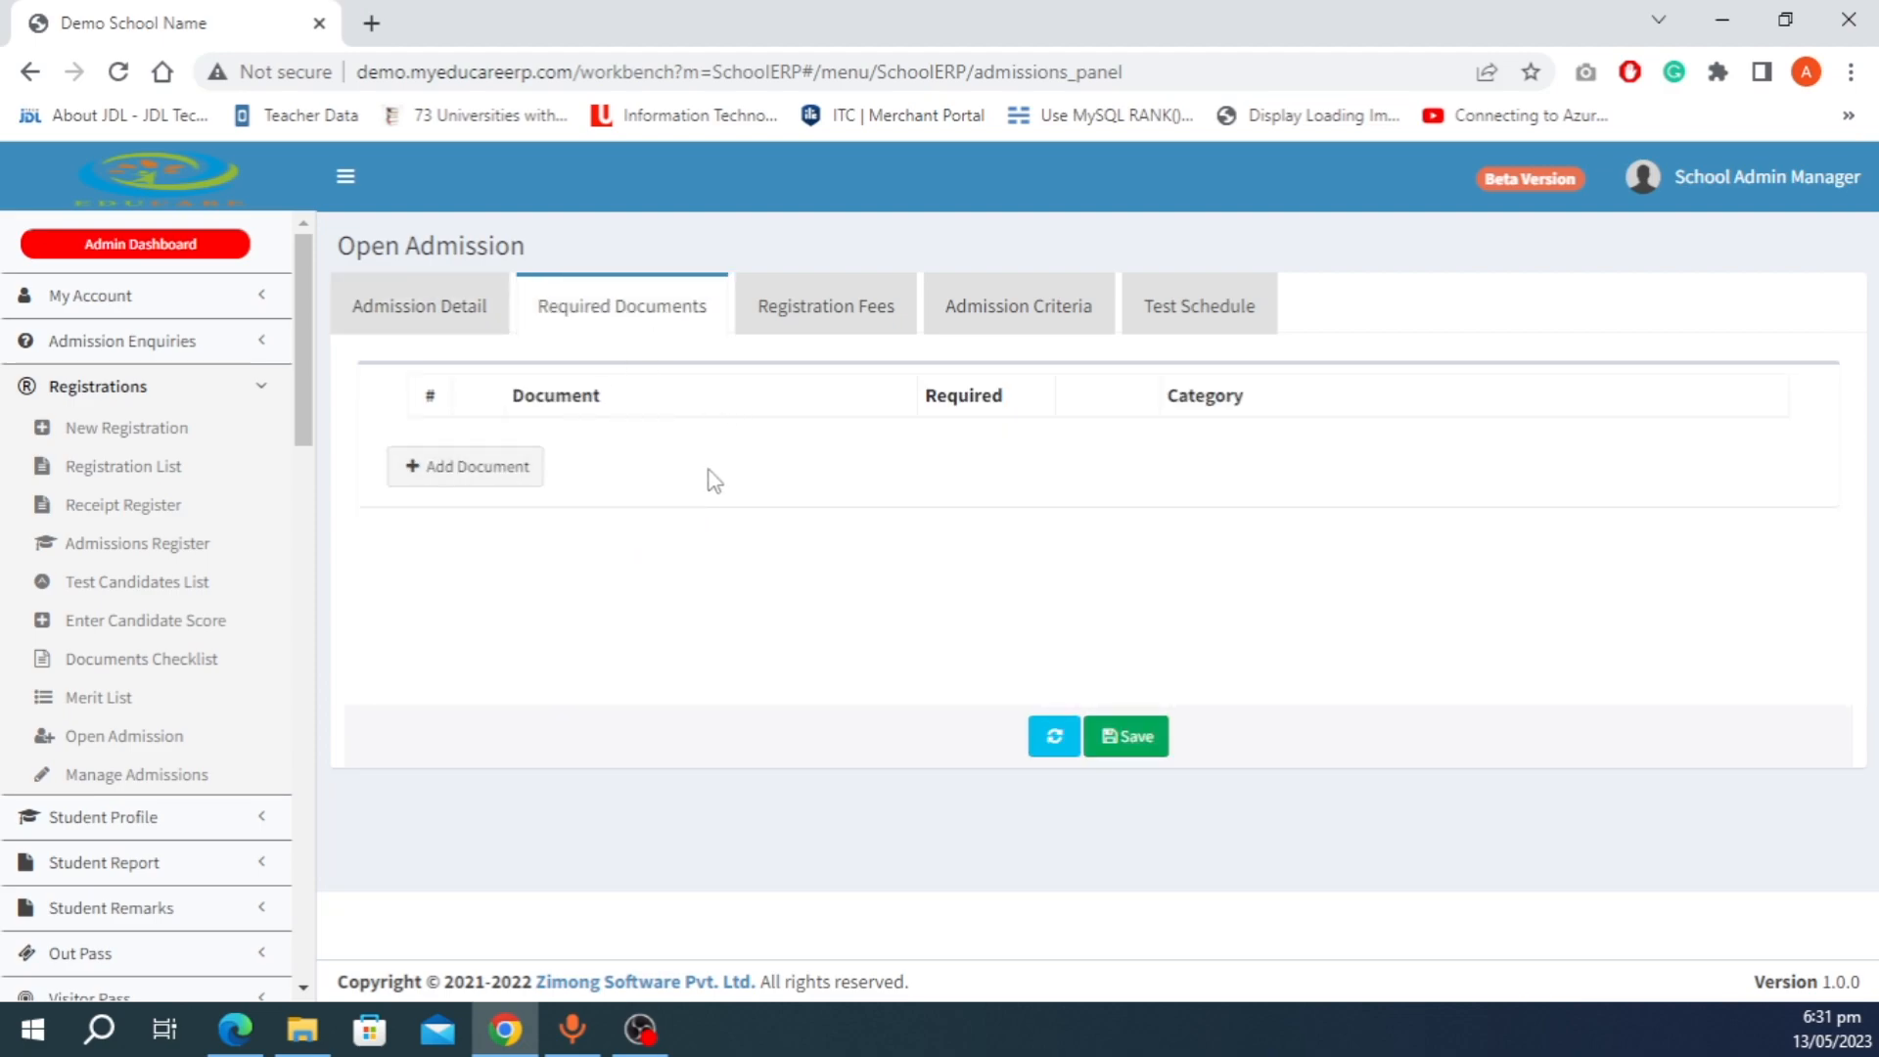
left_click(484, 473)
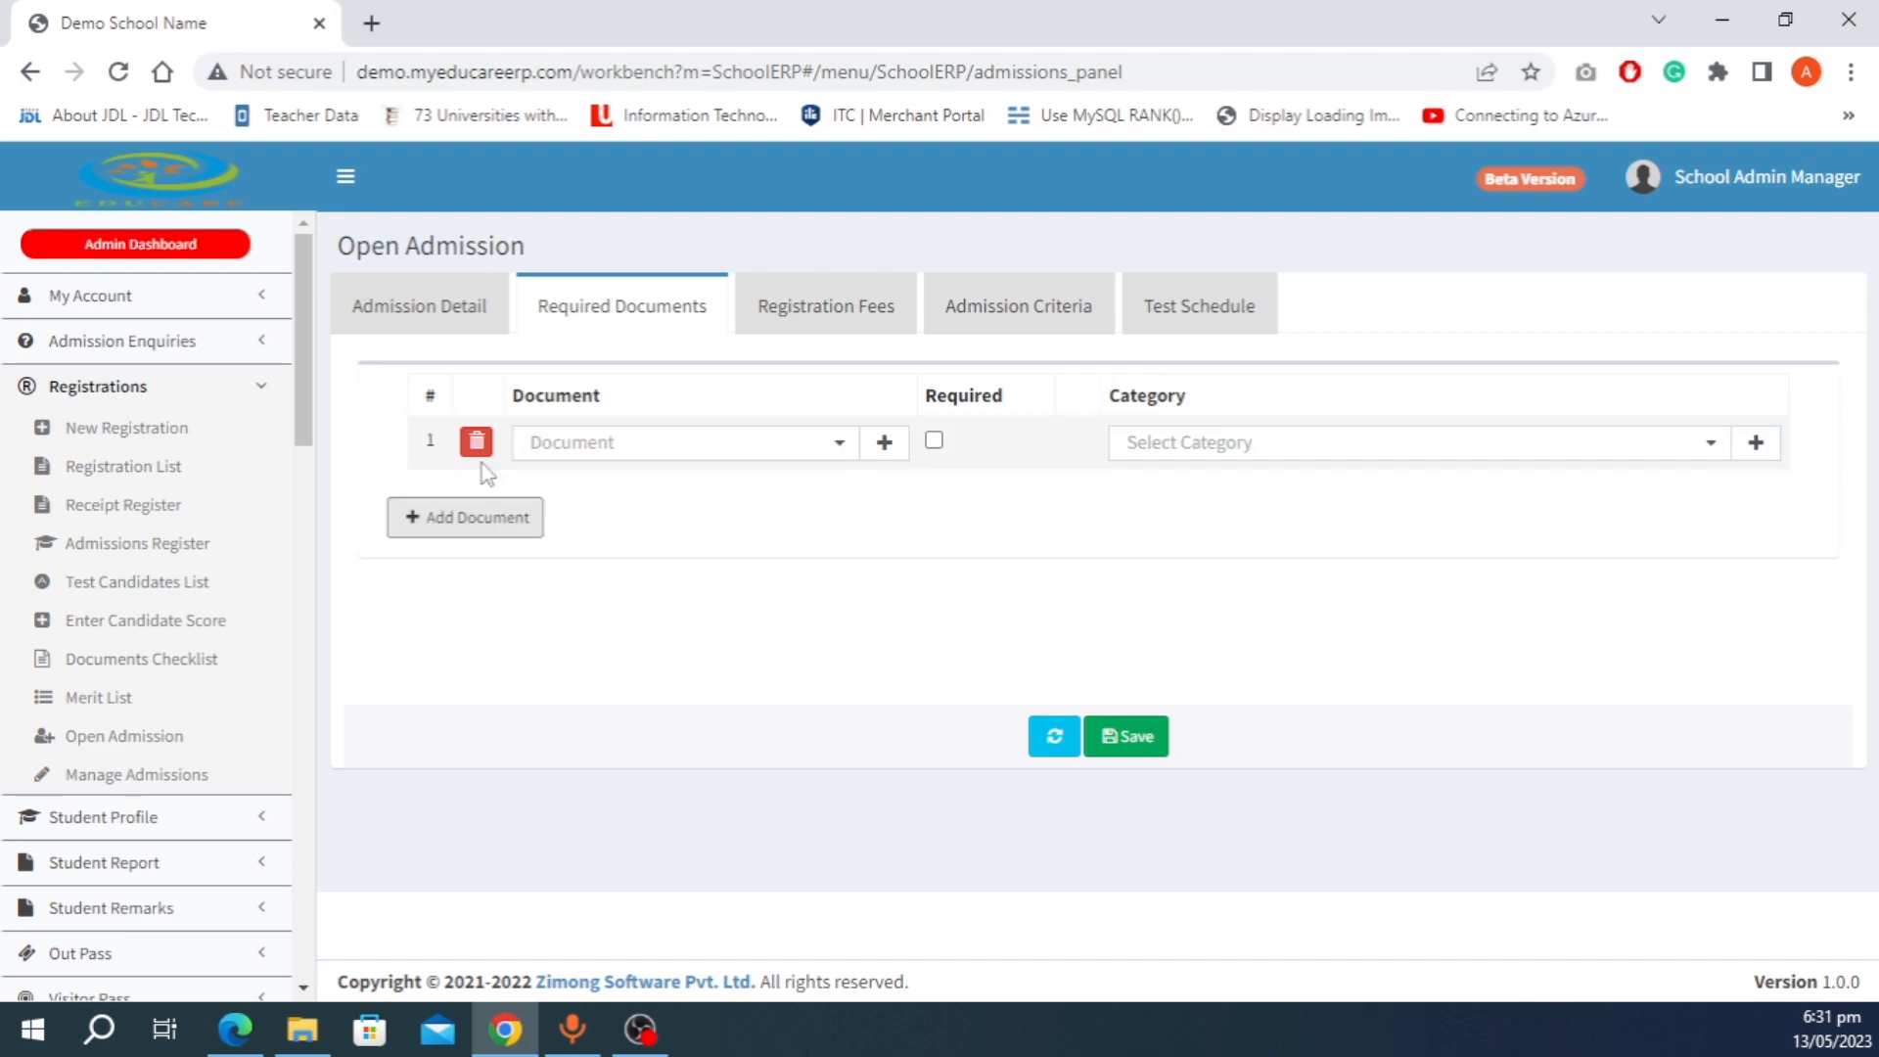
left_click(664, 456)
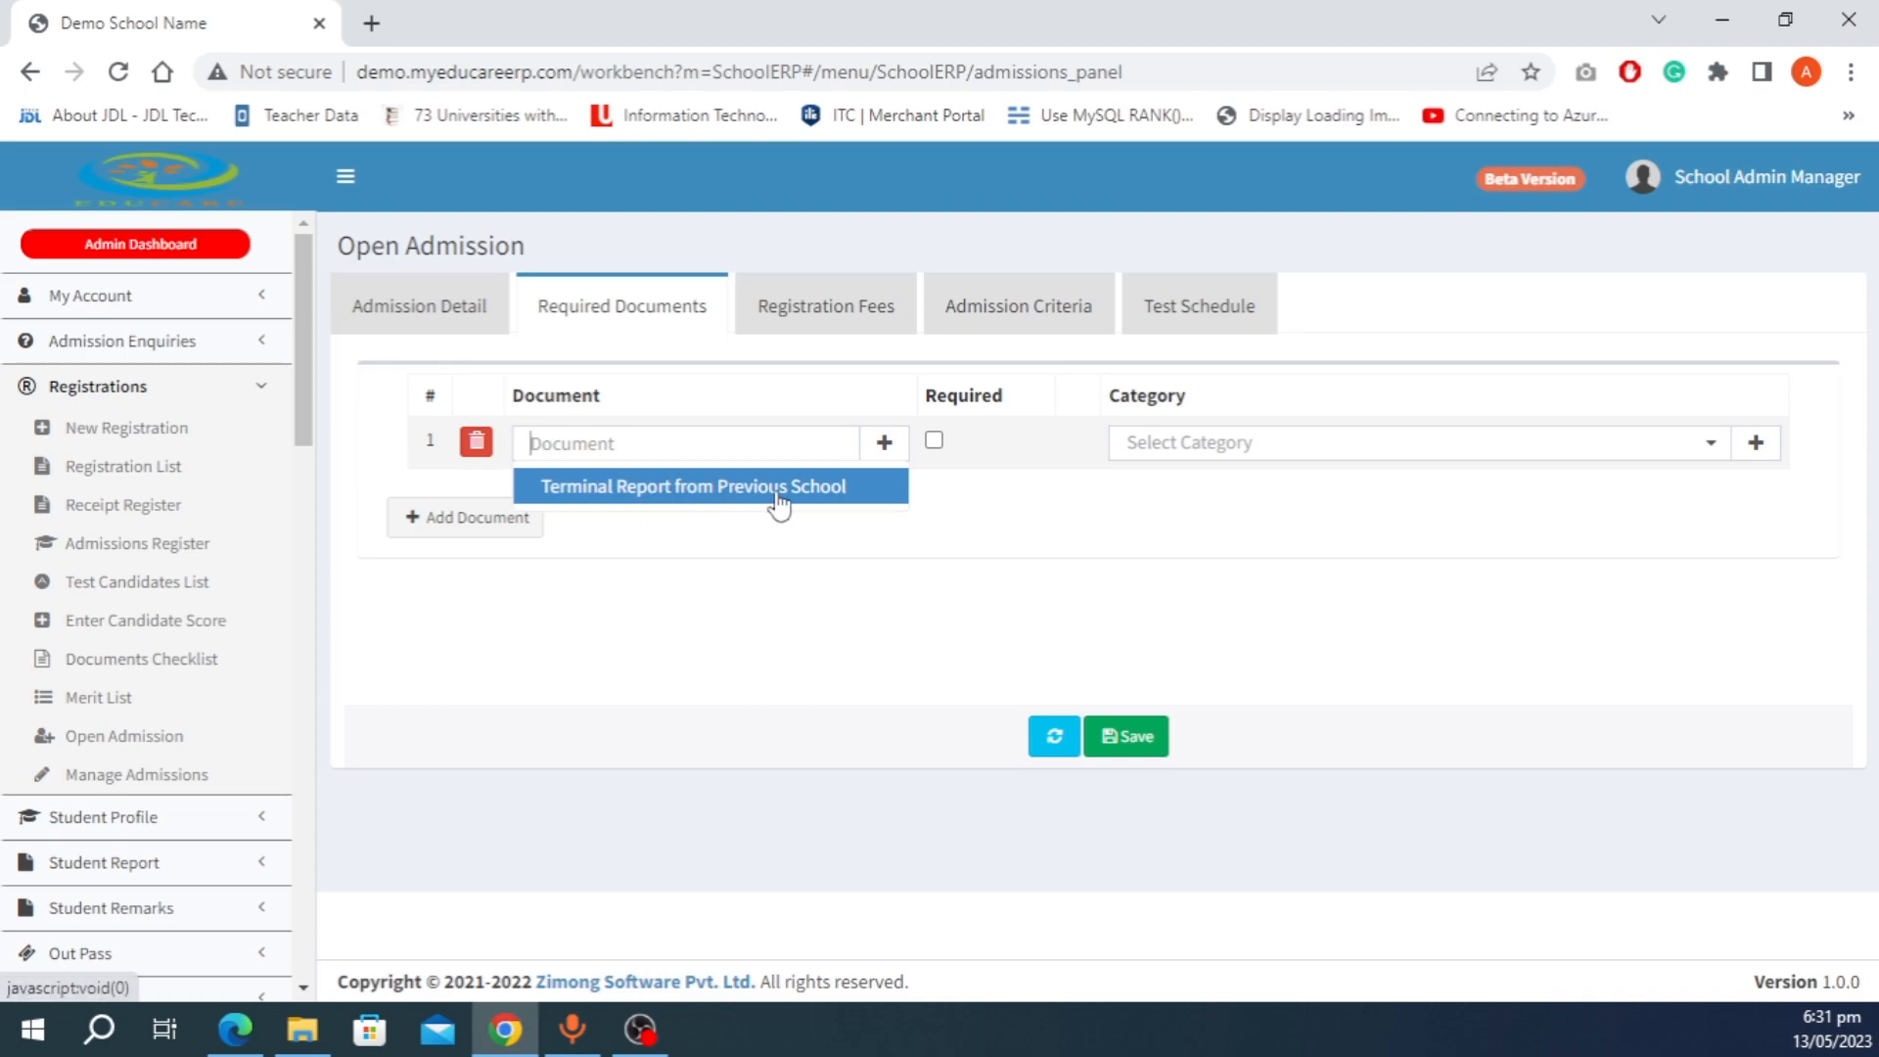
left_click(777, 562)
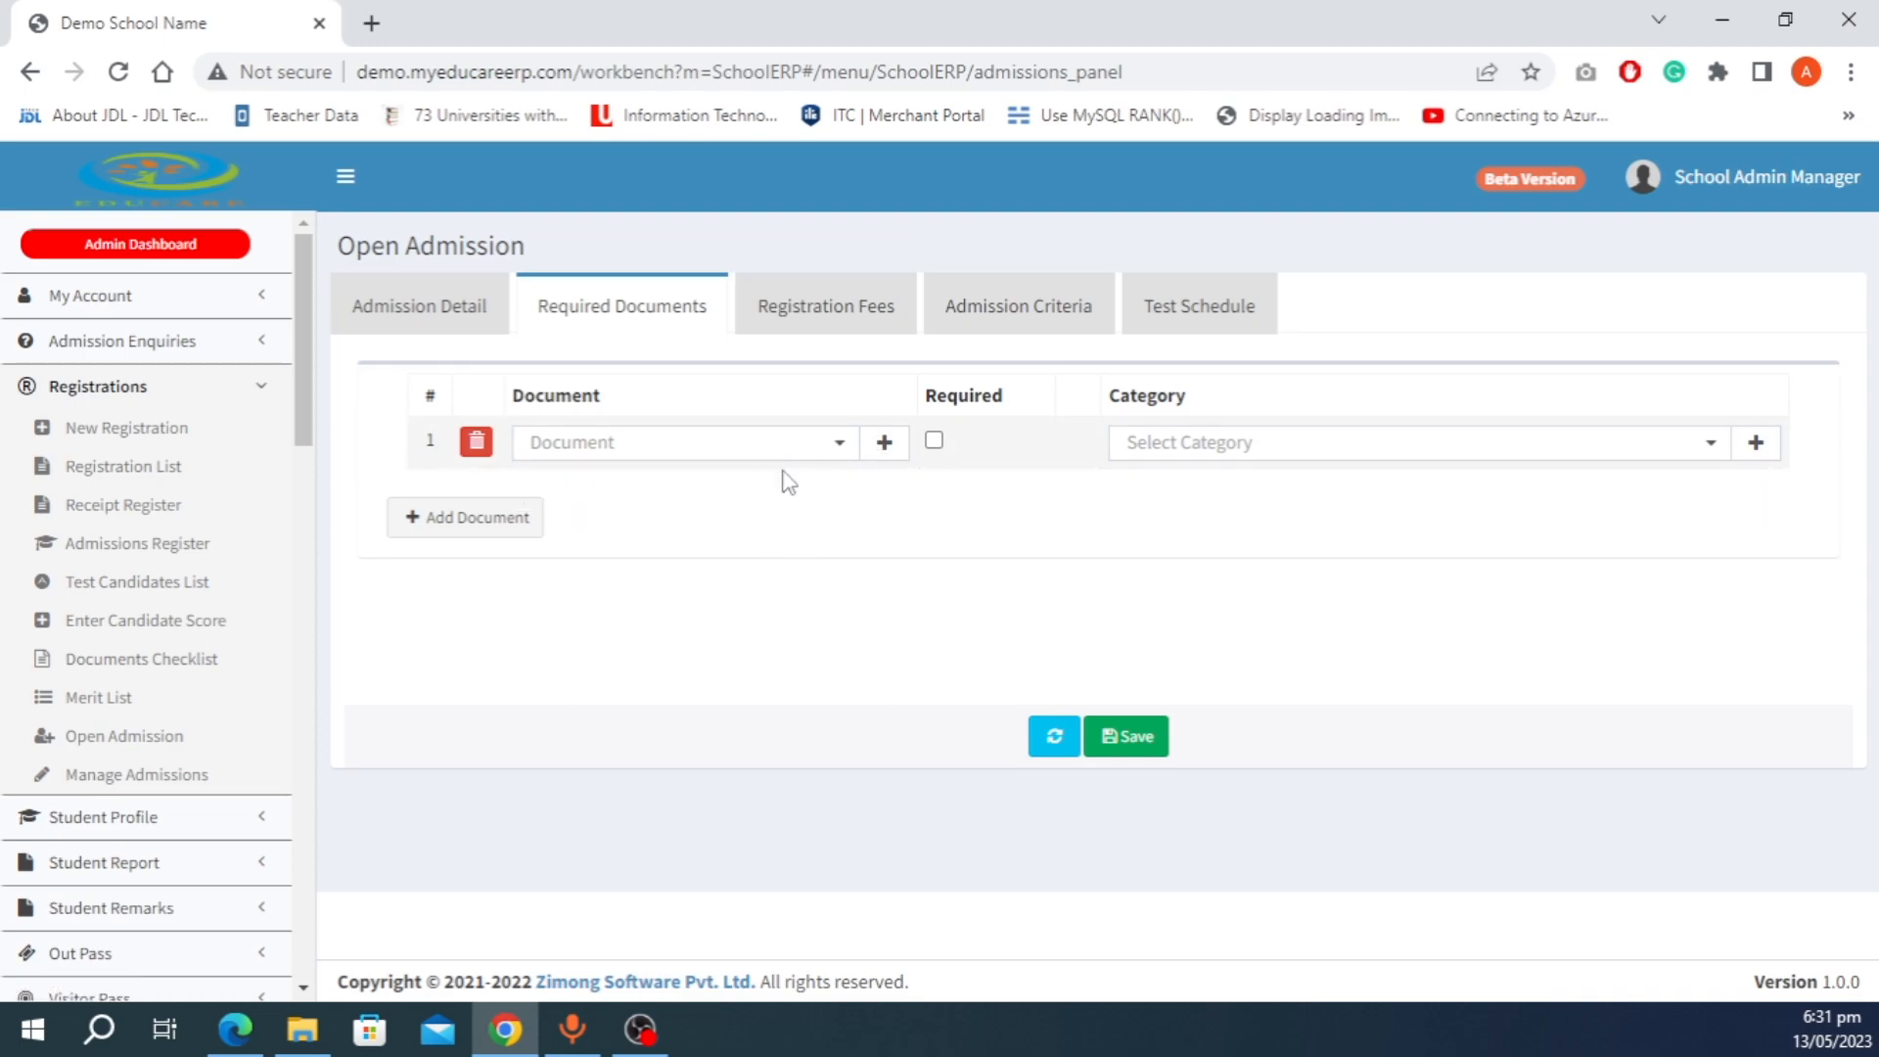
Step: Create a new document type named "National ID Card" for the first required-document row and save it
left_click(883, 446)
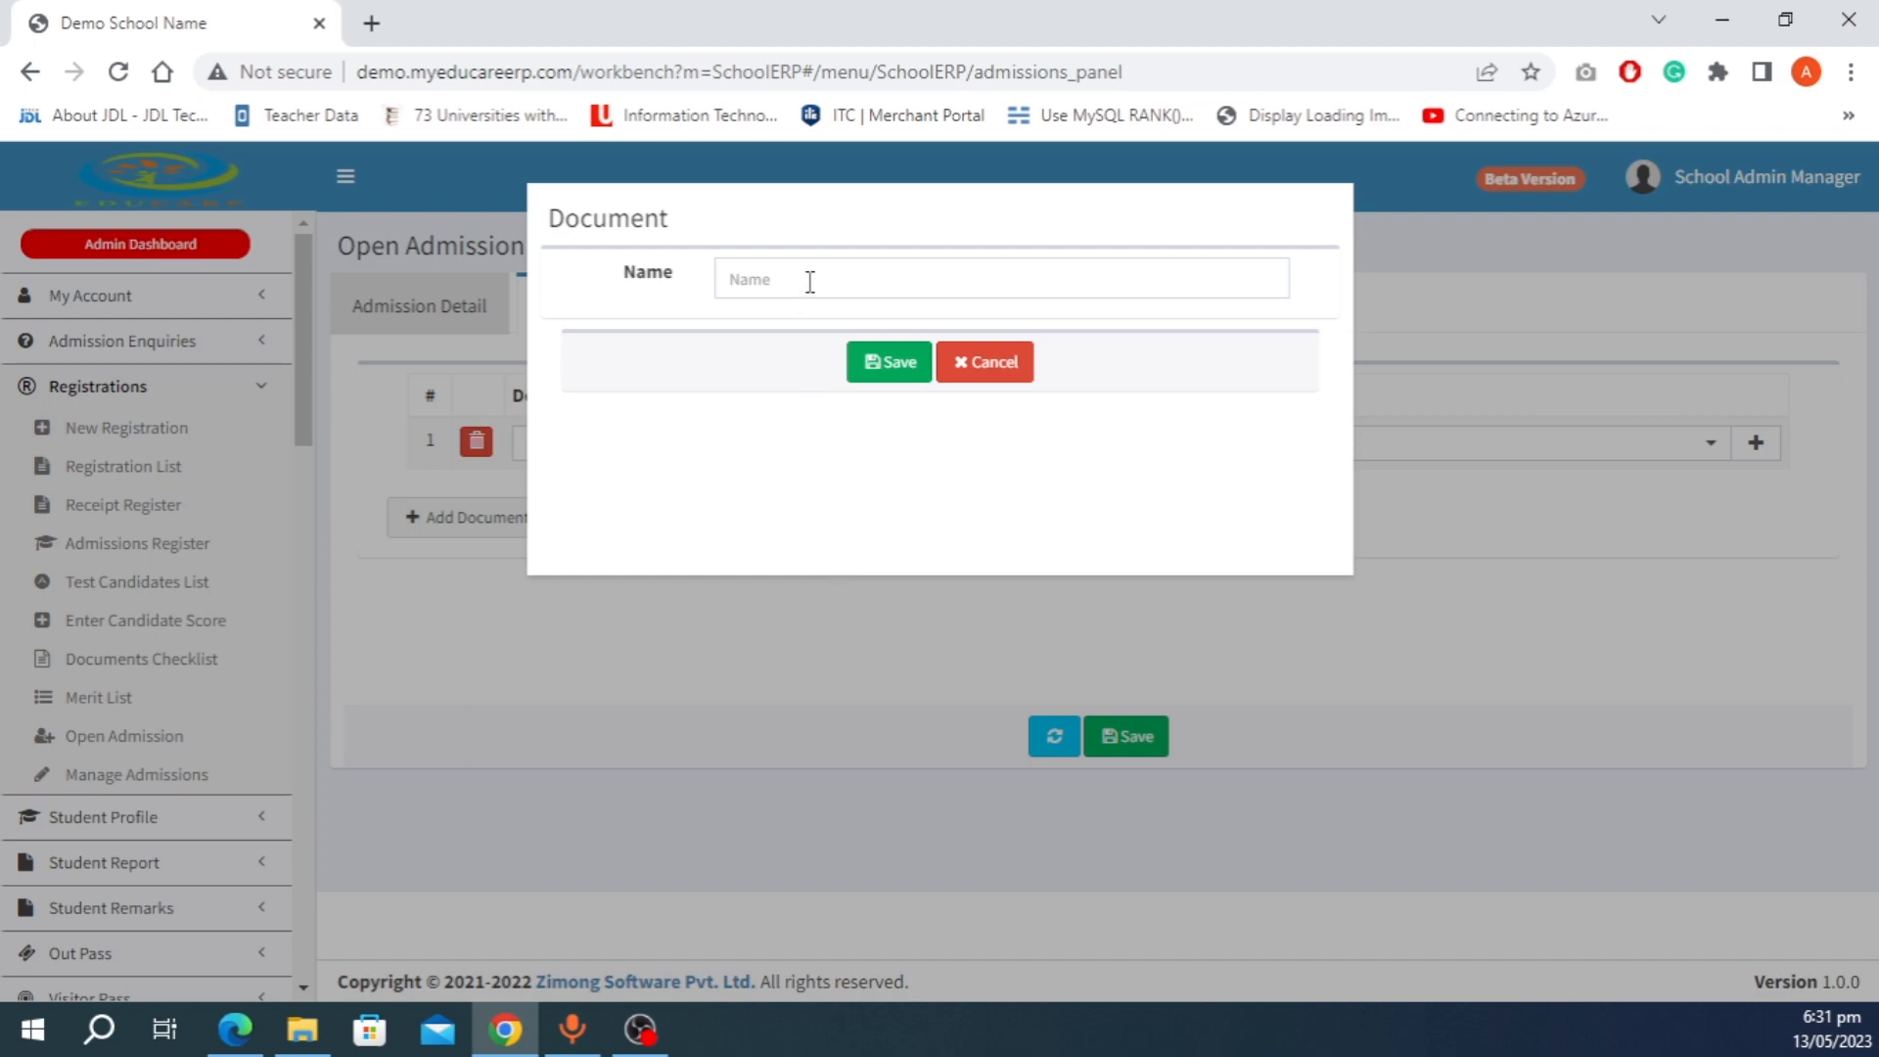
left_click(810, 282)
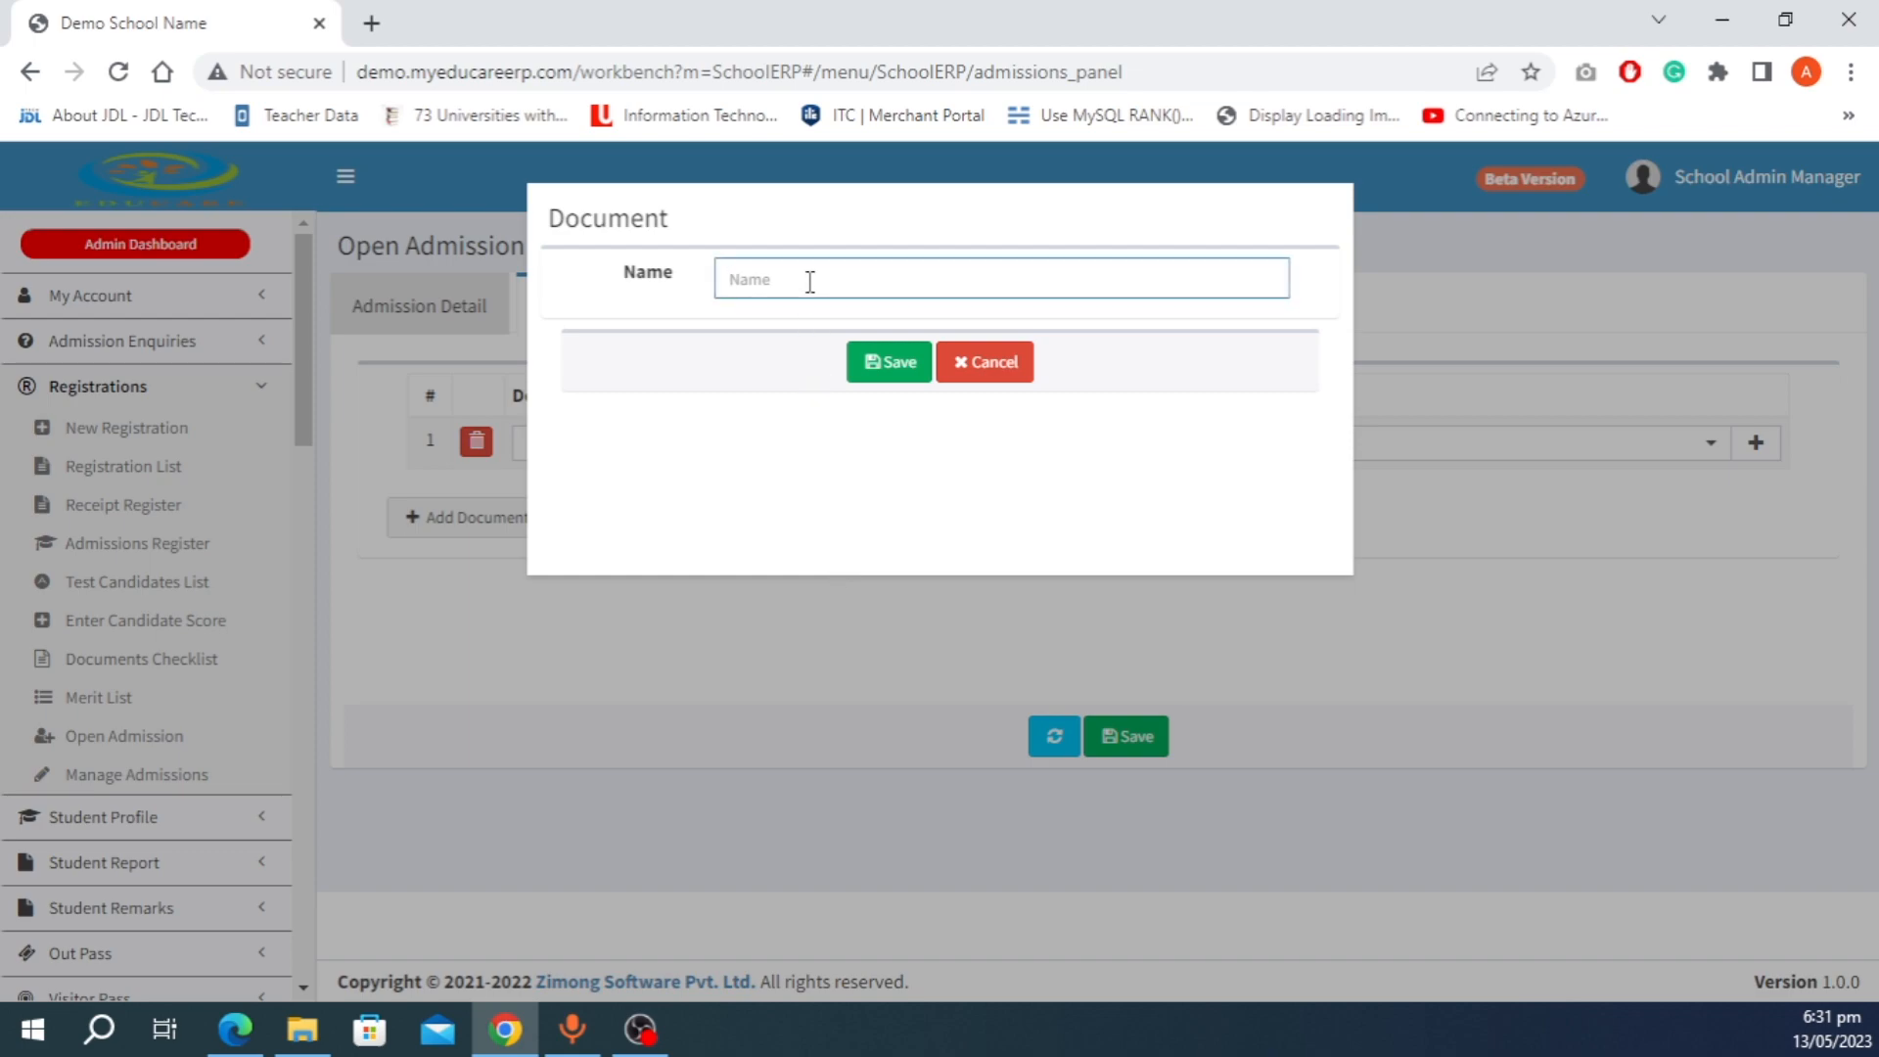
type("Nationa")
key("BackSpace")
key("BackSpace")
key("BackSpace")
type("N")
left_click(871, 366)
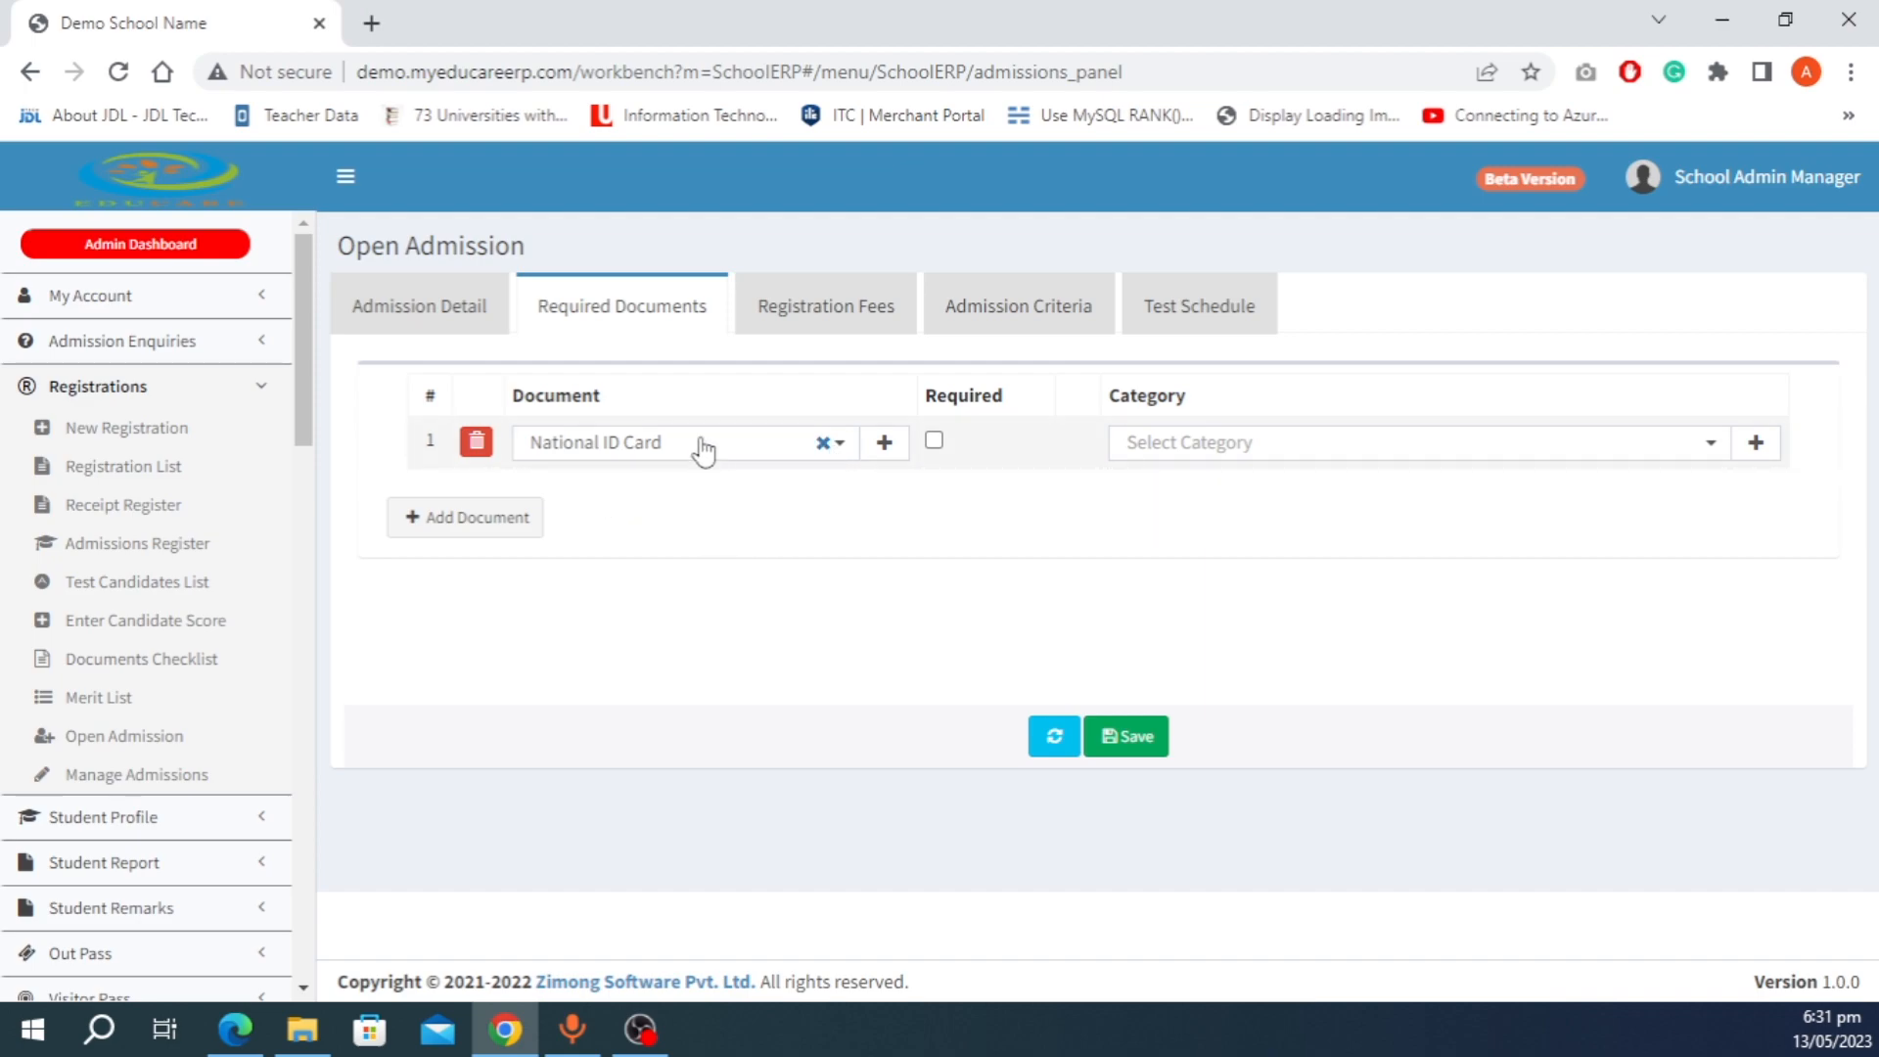
Step: Add "Terminal Report from Previous School" as a second document and mark it as required
left_click(474, 528)
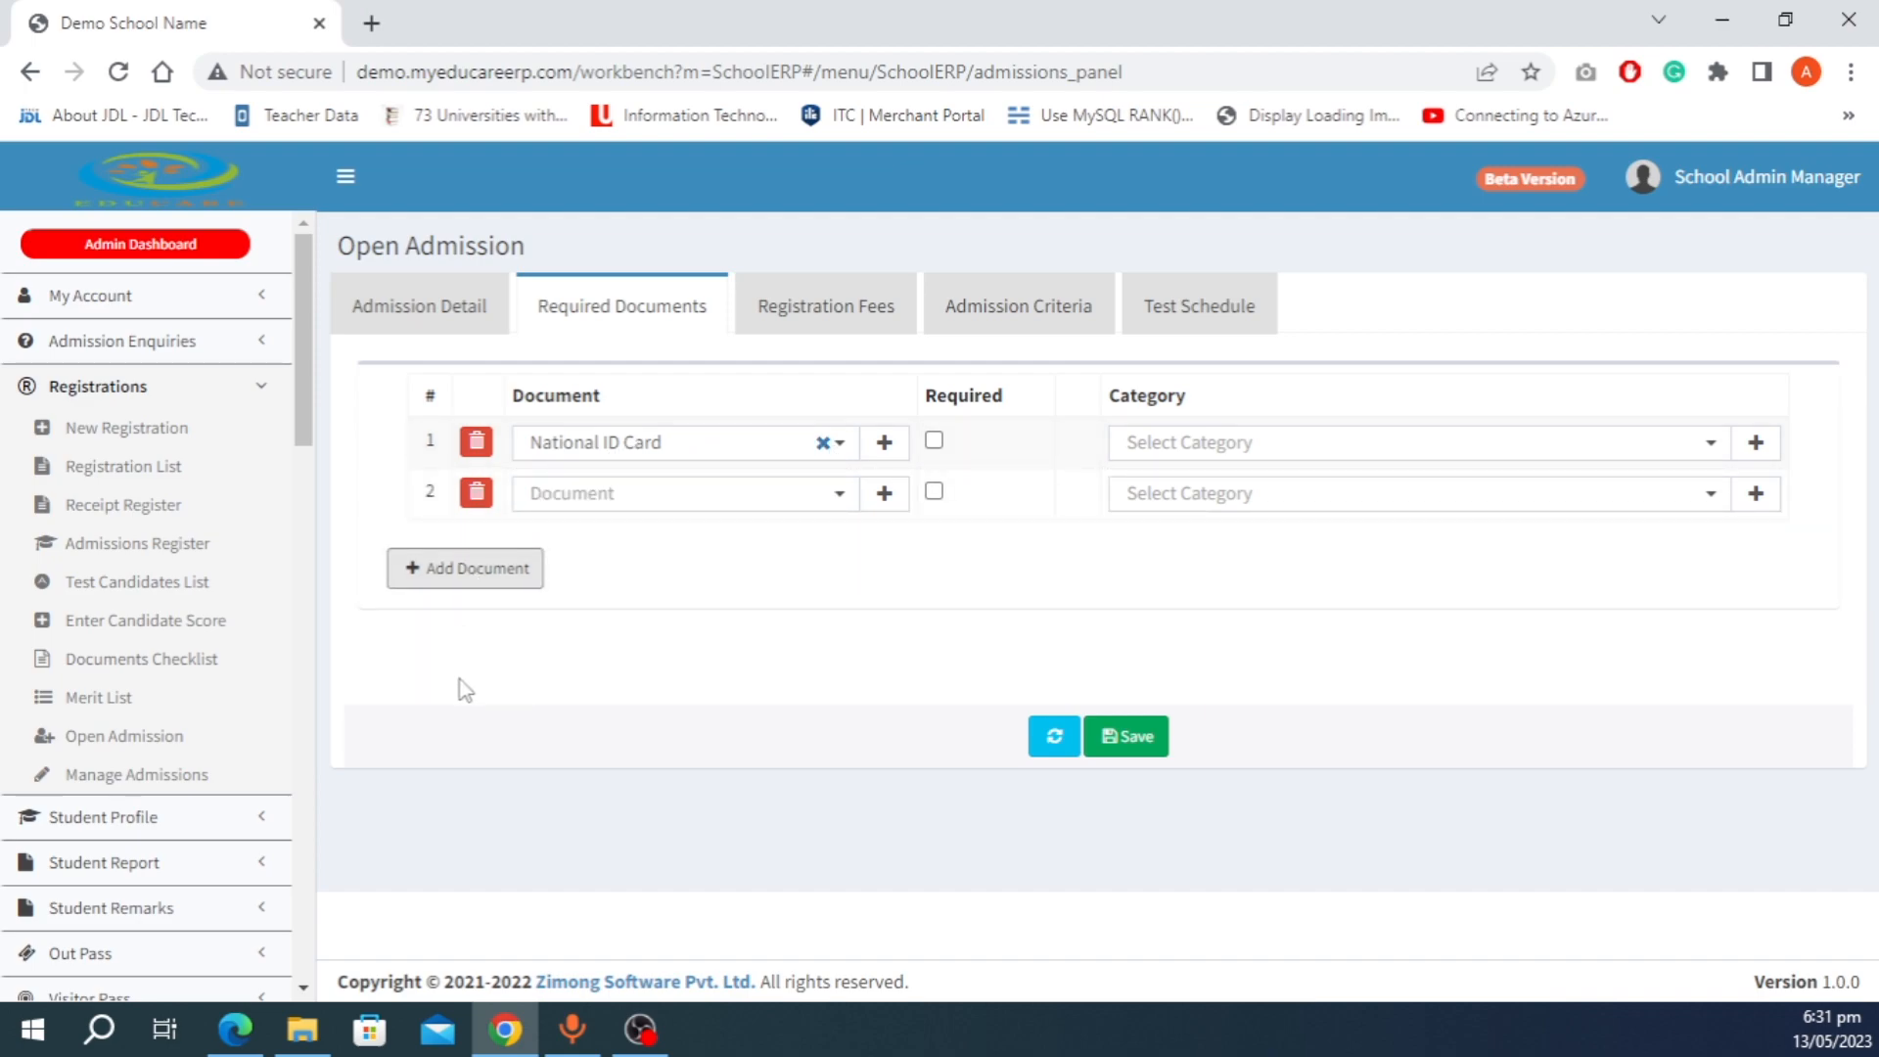
left_click(848, 497)
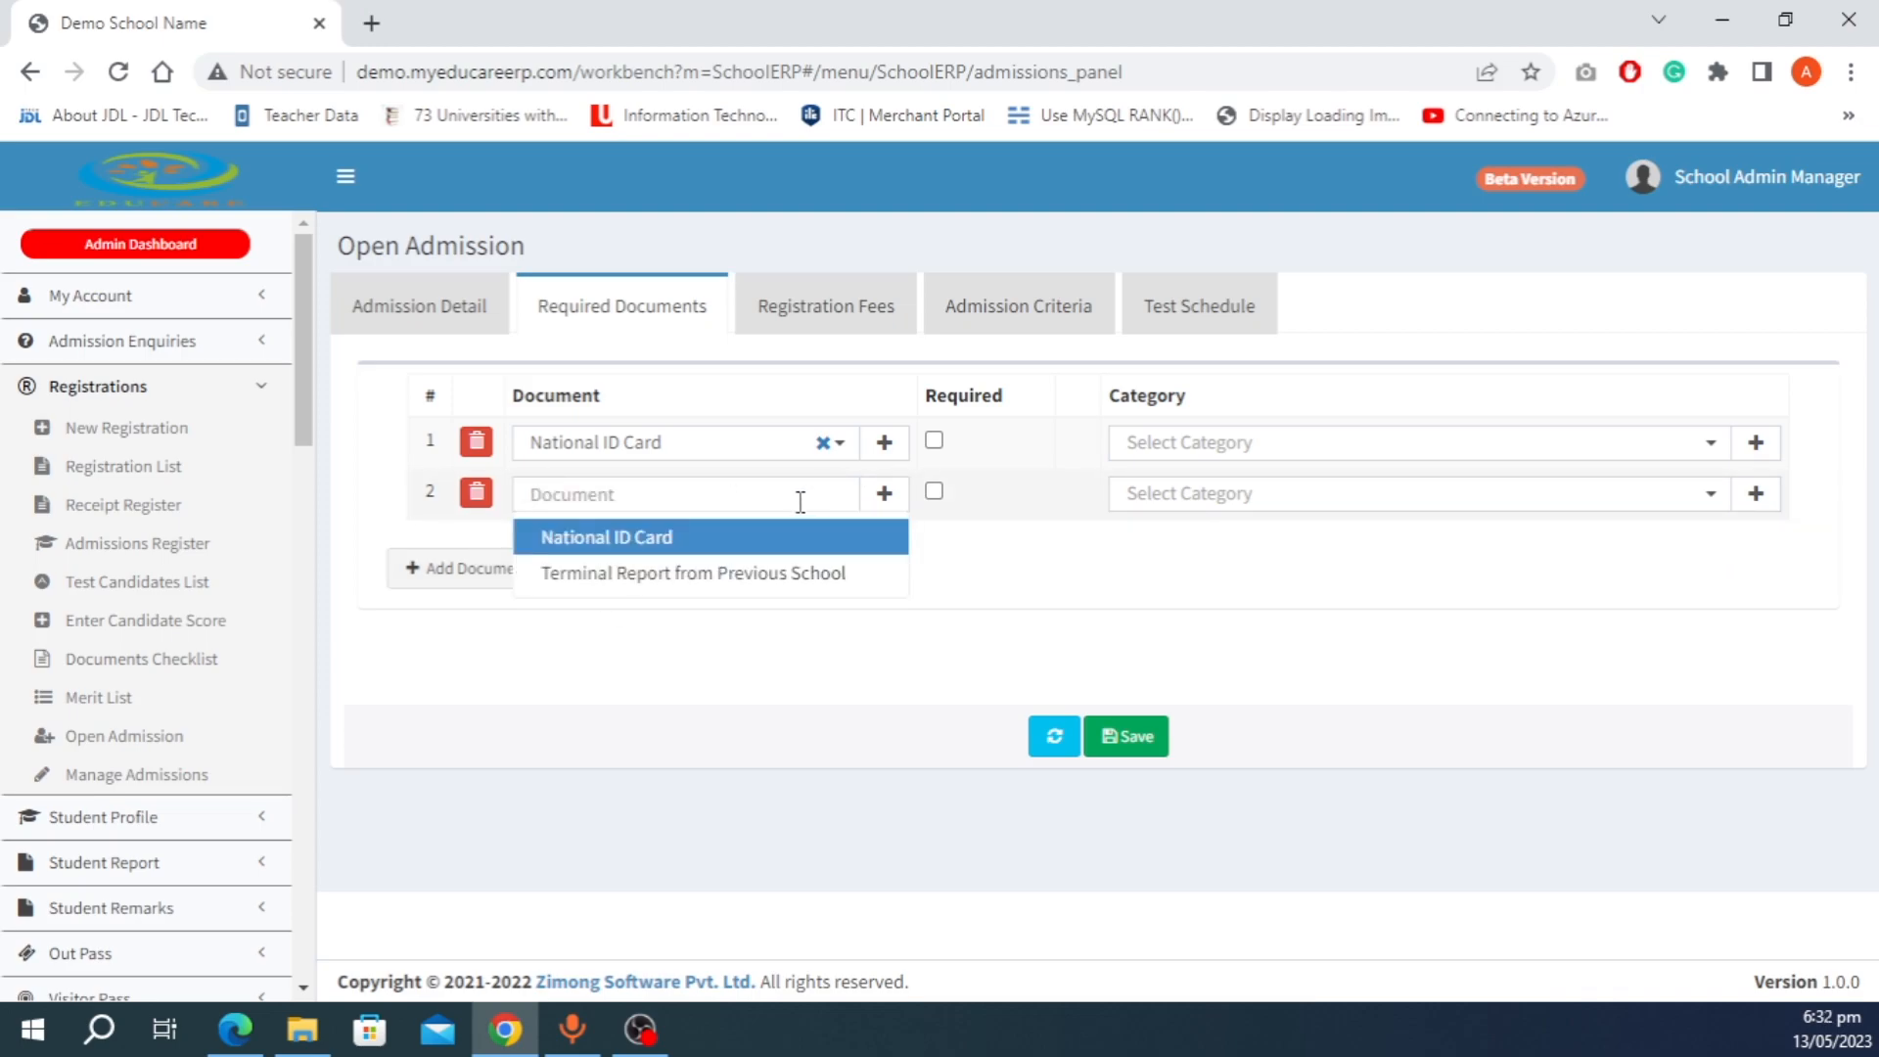
left_click(637, 576)
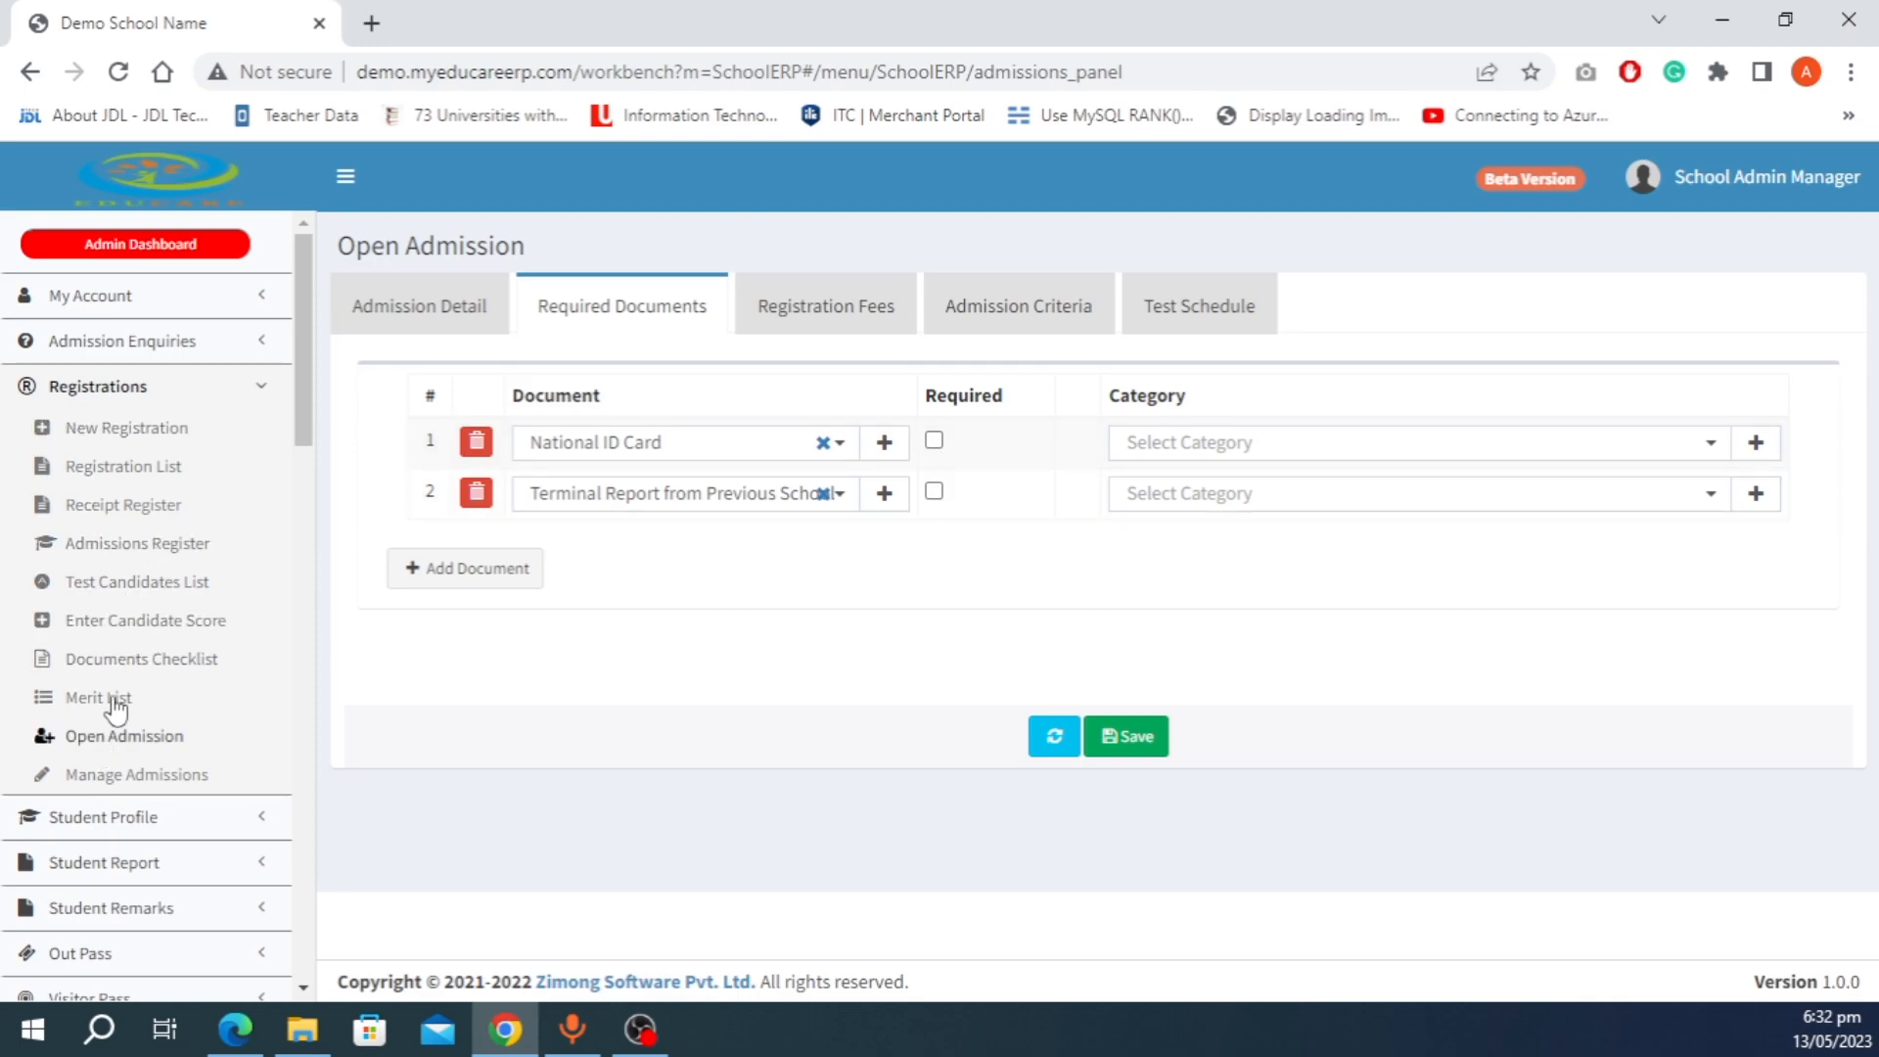
left_click(934, 492)
Step: Create a new document type named "Health Insurance Card" for the first required-document row and mark it as required
left_click(1248, 460)
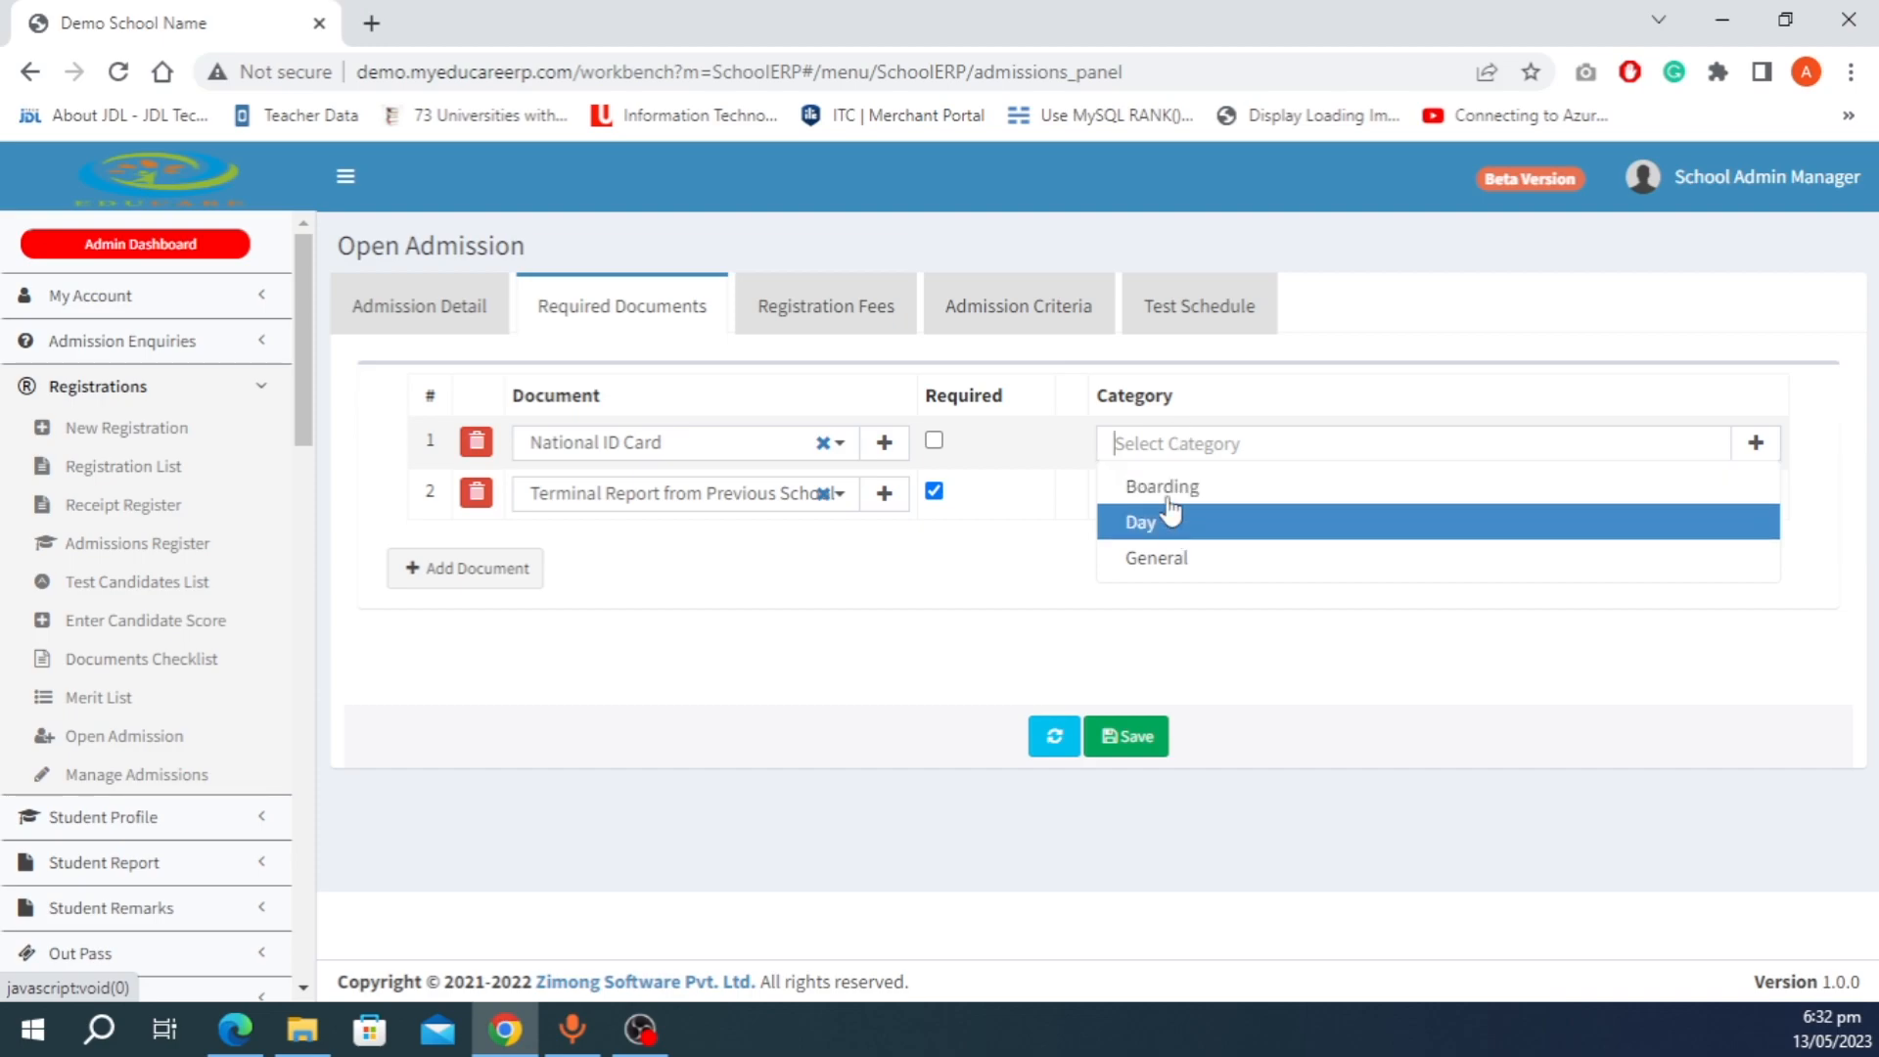
left_click(910, 609)
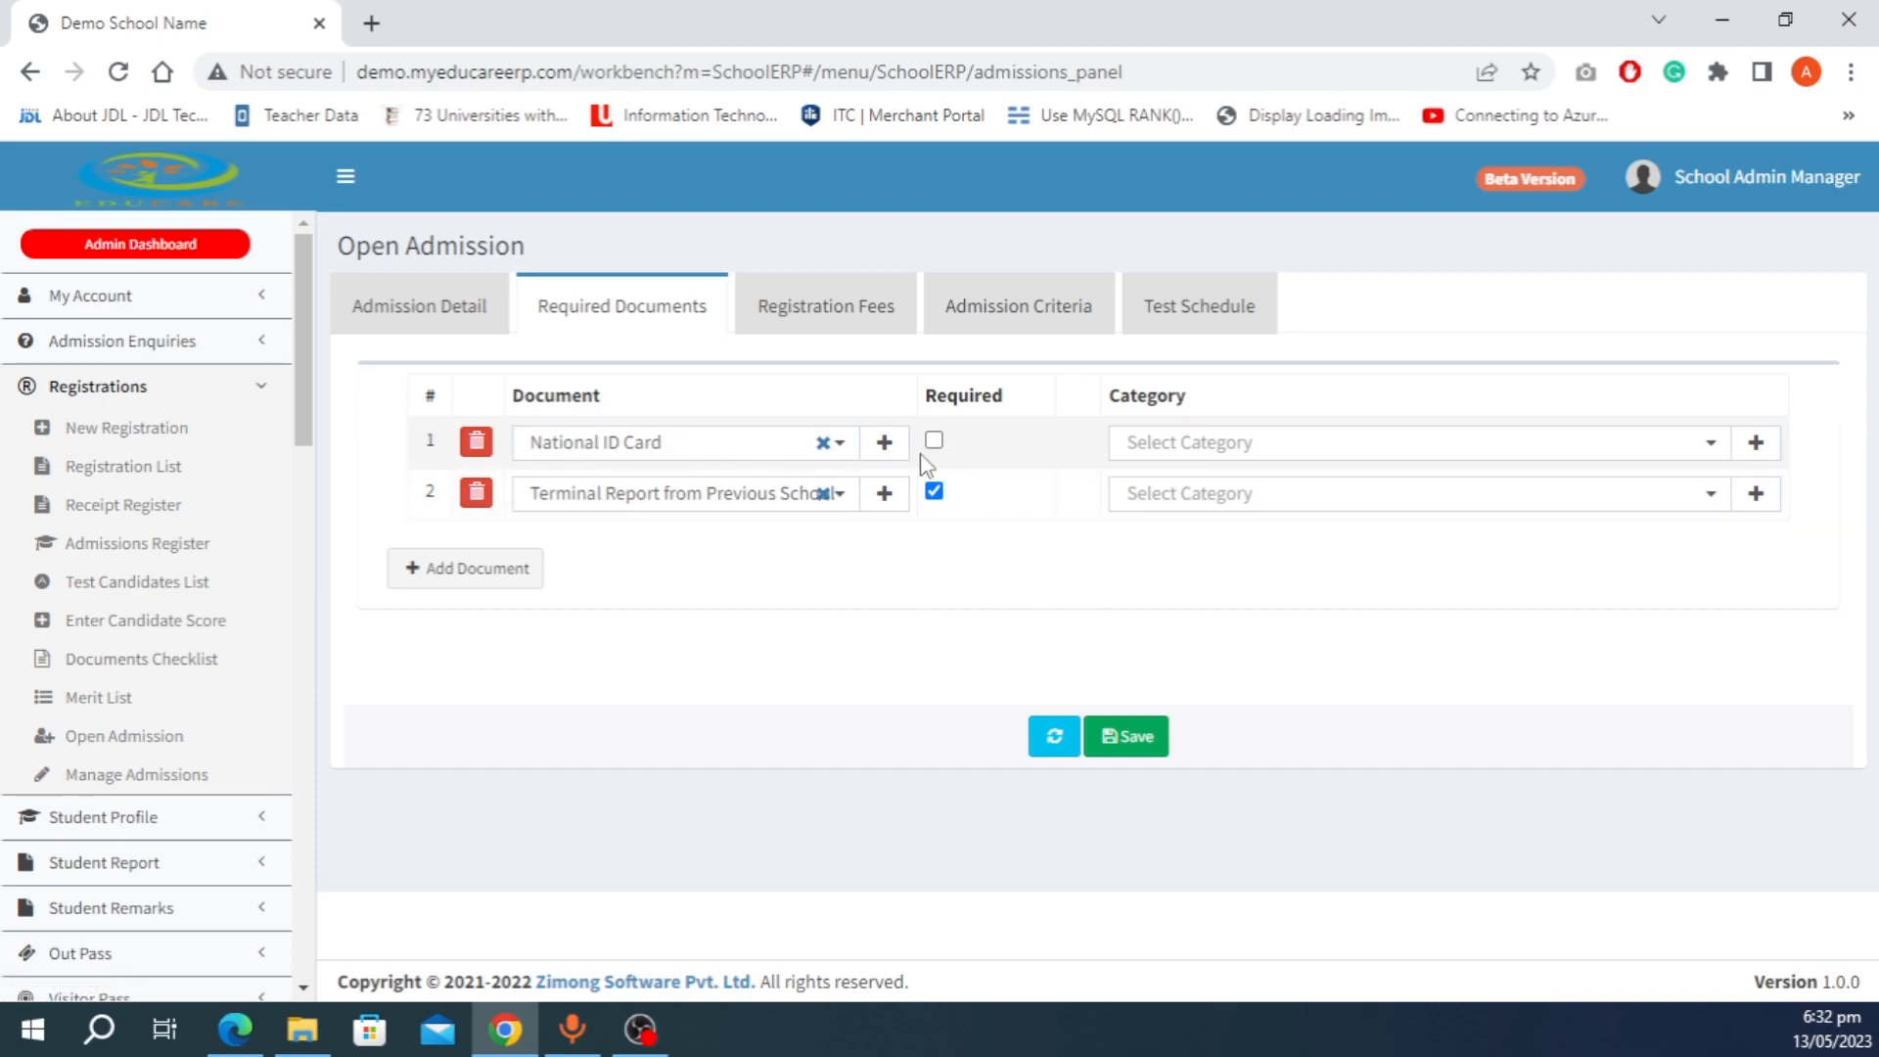
left_click(886, 454)
left_click(832, 284)
type("Health In")
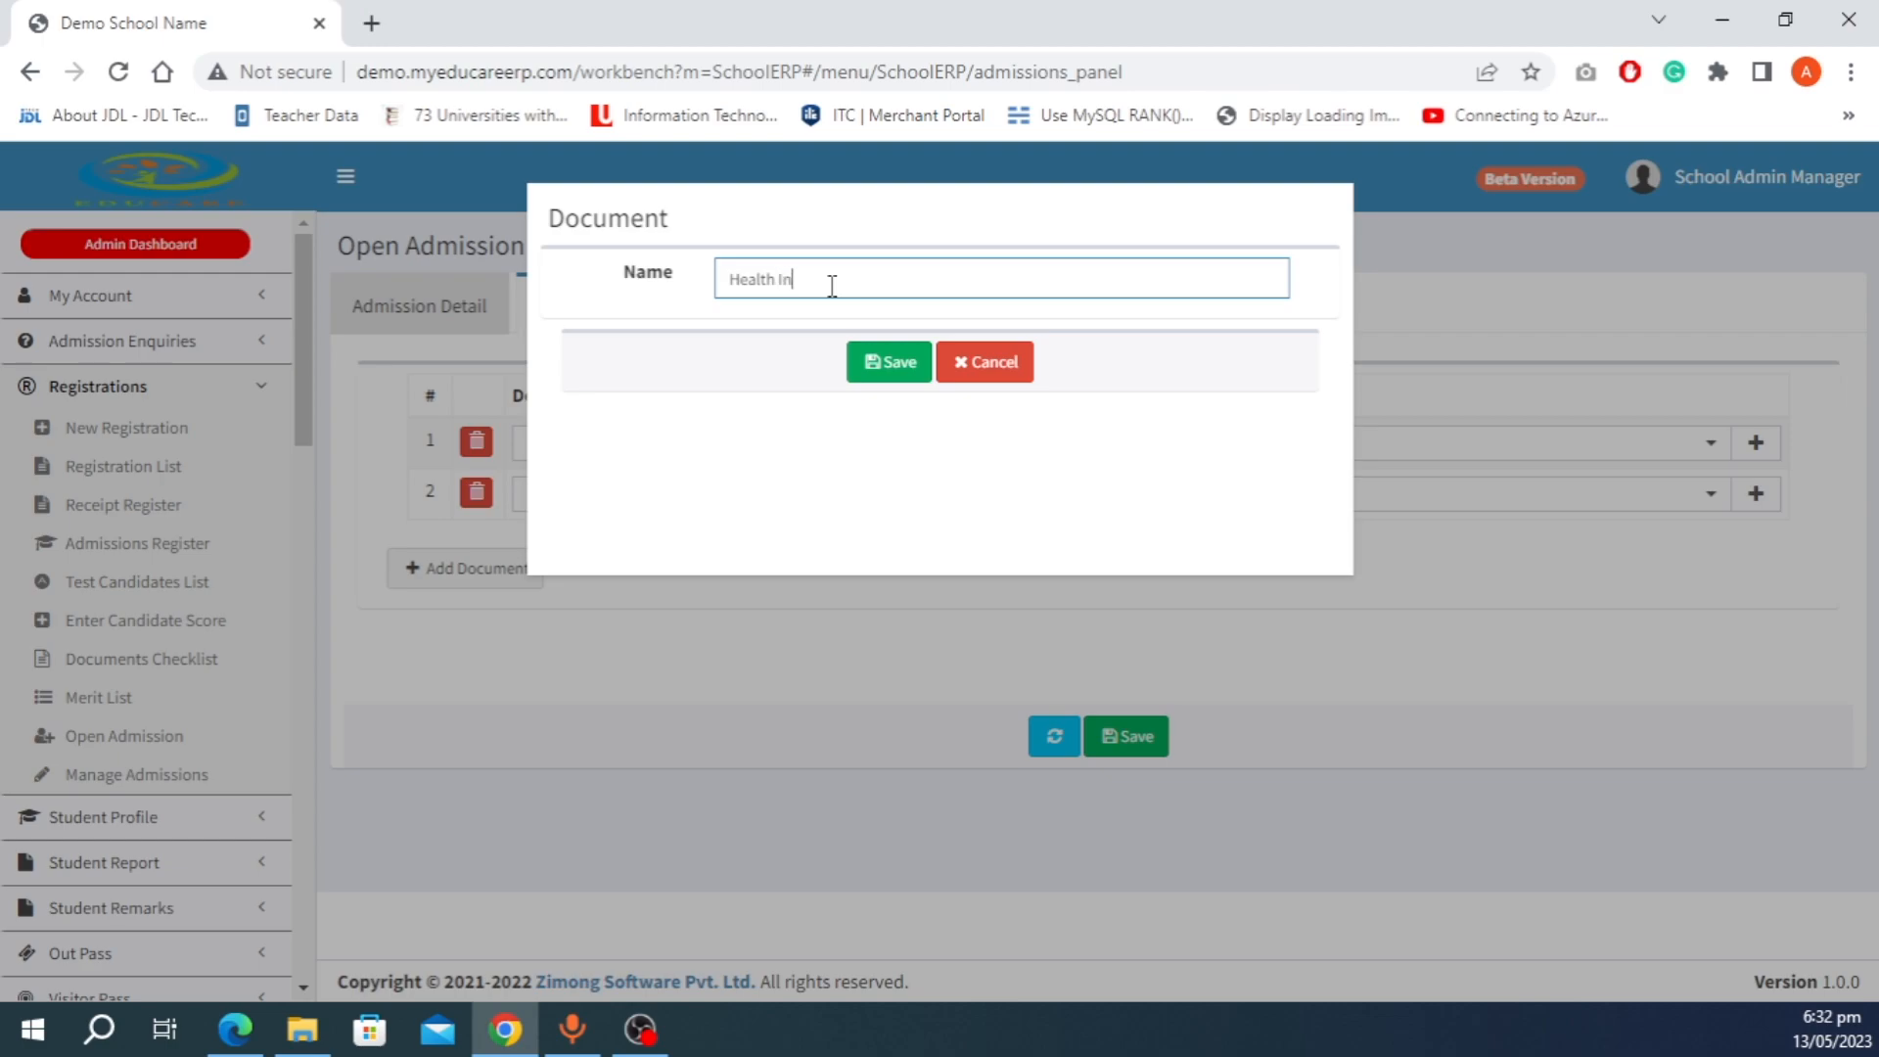
type("surance Card")
left_click(874, 361)
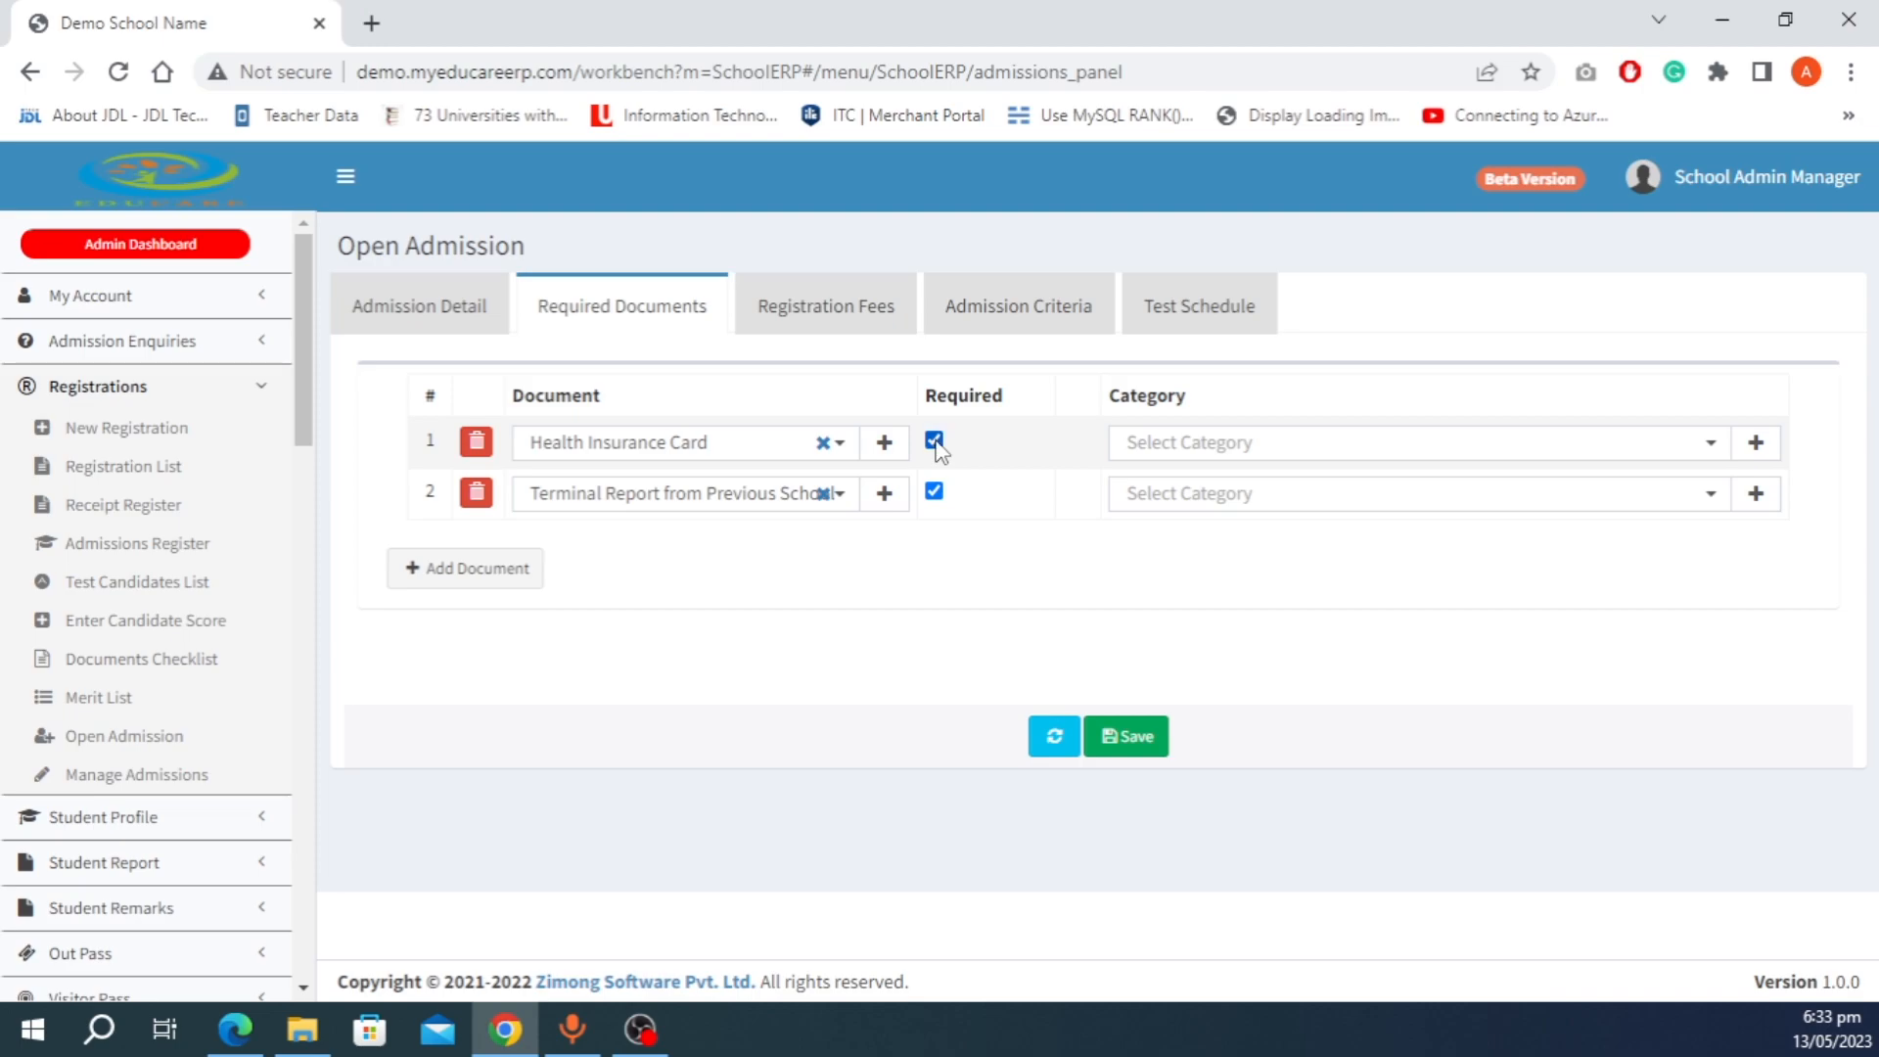
Step: Set the Health Insurance Card's category to Boarding, and try General for the terminal report from the previous school before clearing it
left_click(1280, 442)
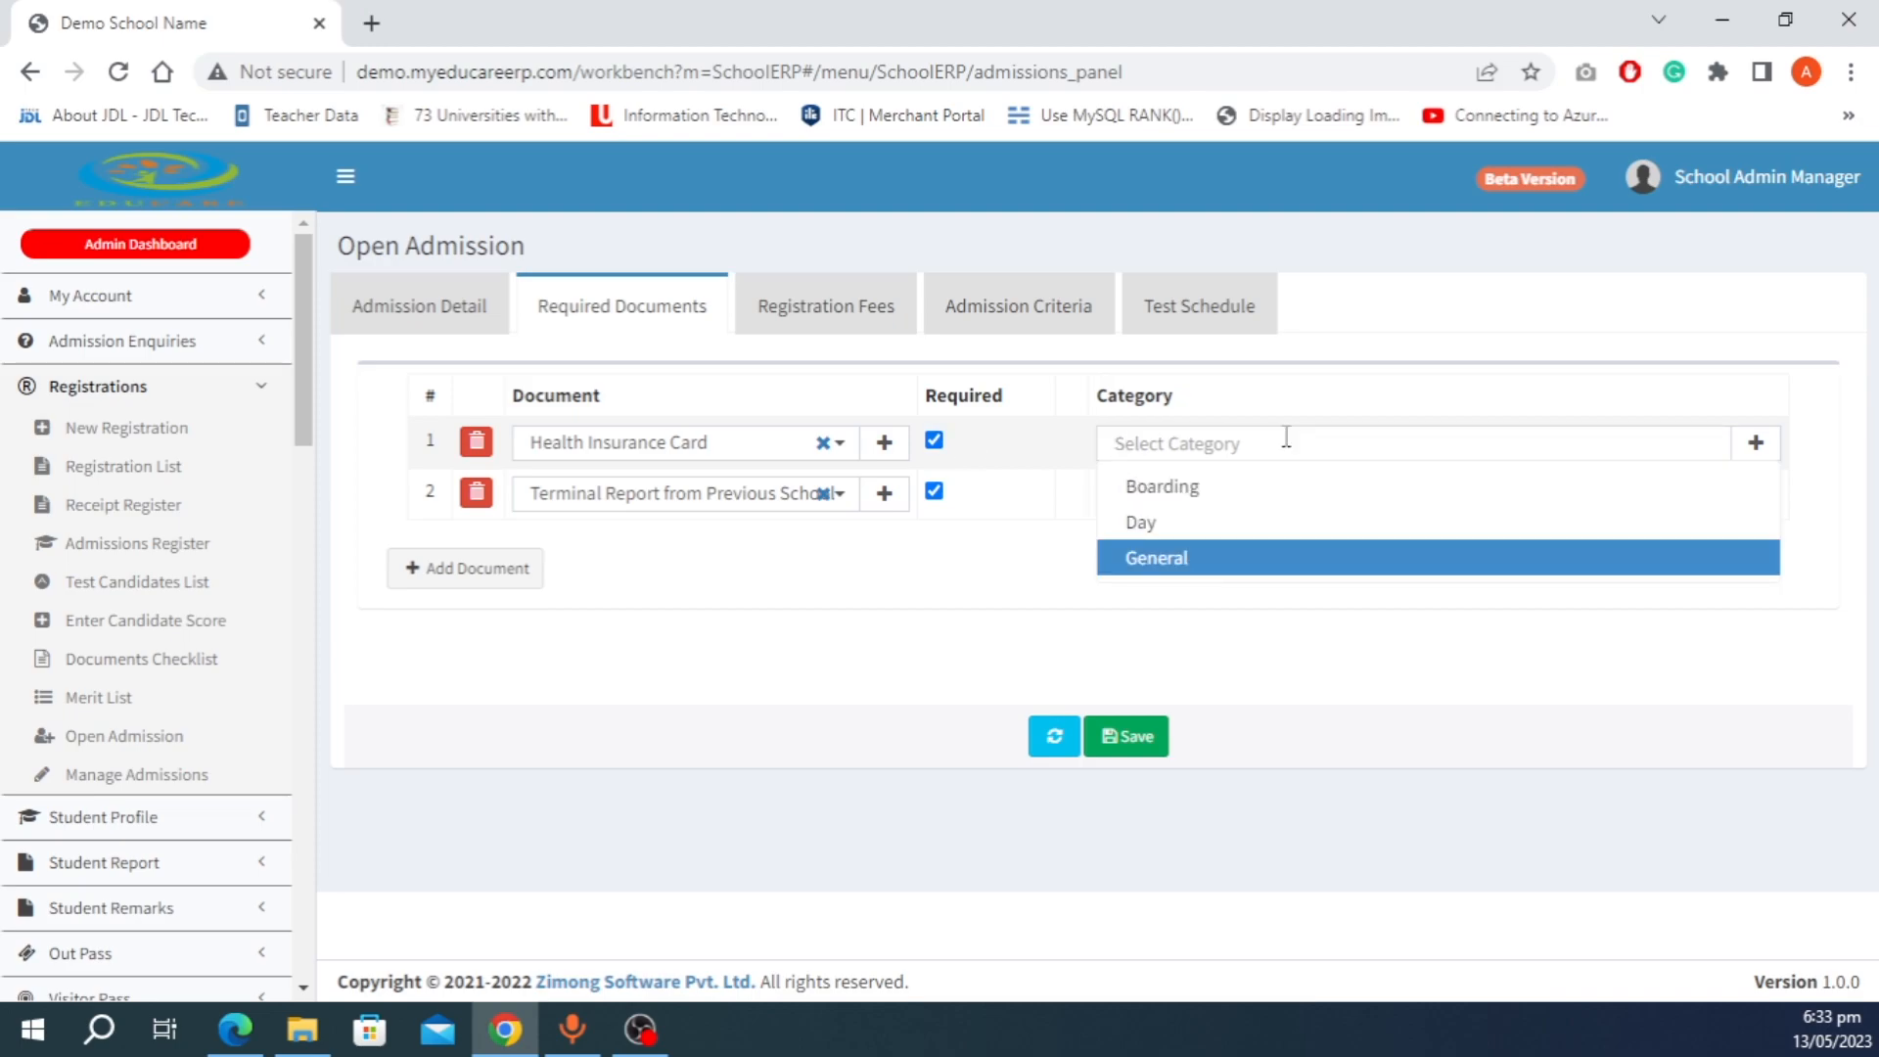
left_click(1186, 492)
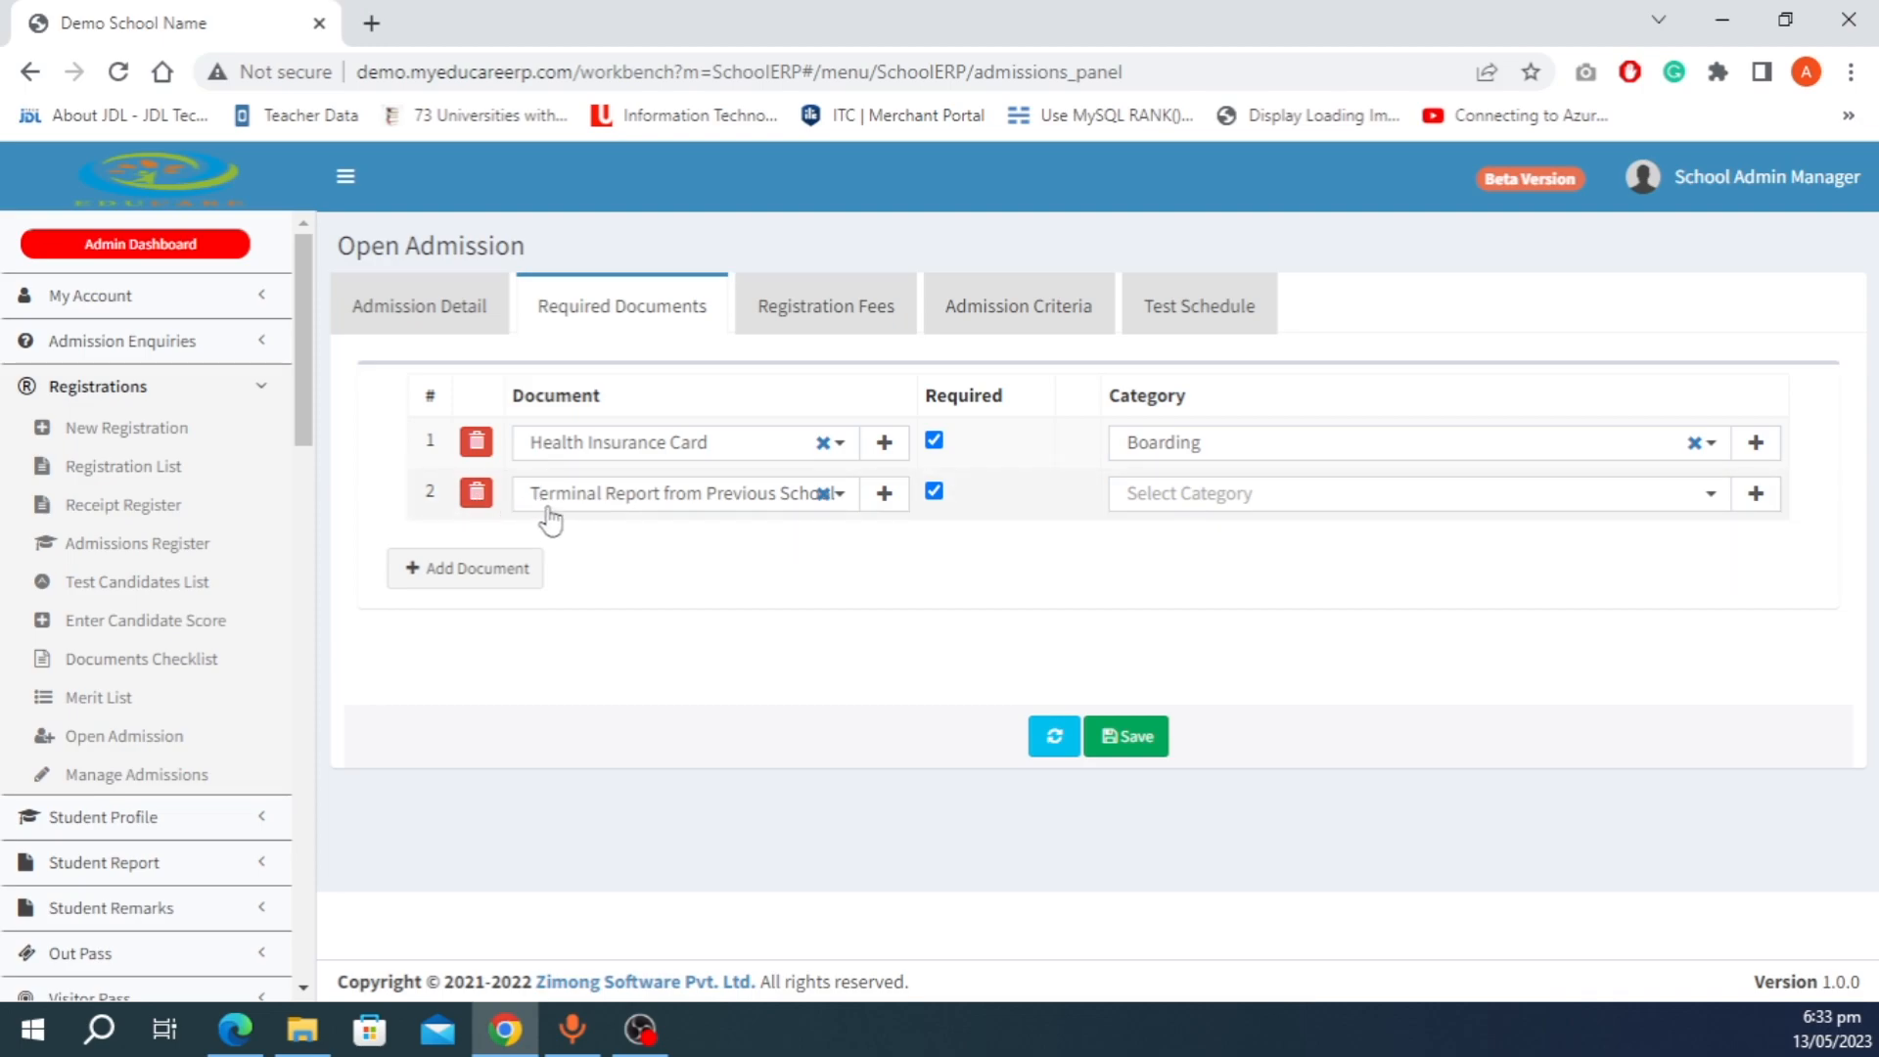
left_click(1237, 499)
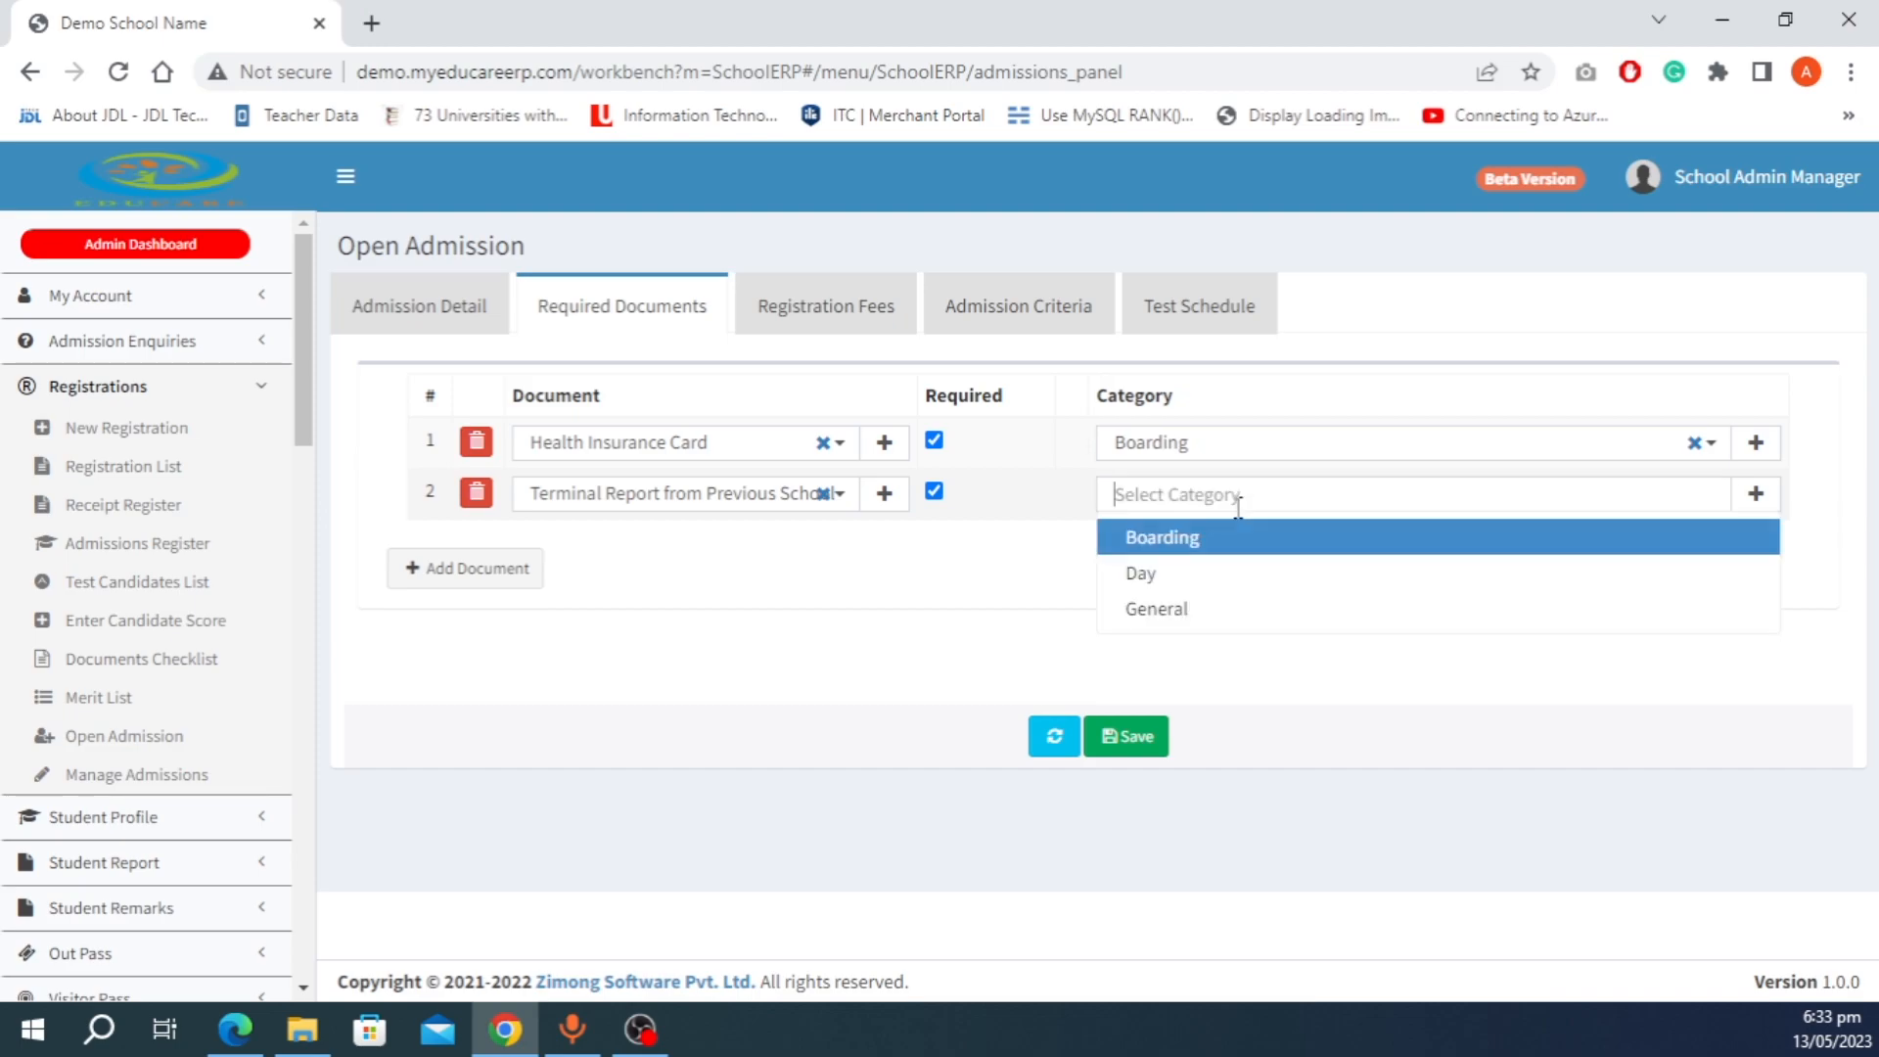
left_click(1151, 610)
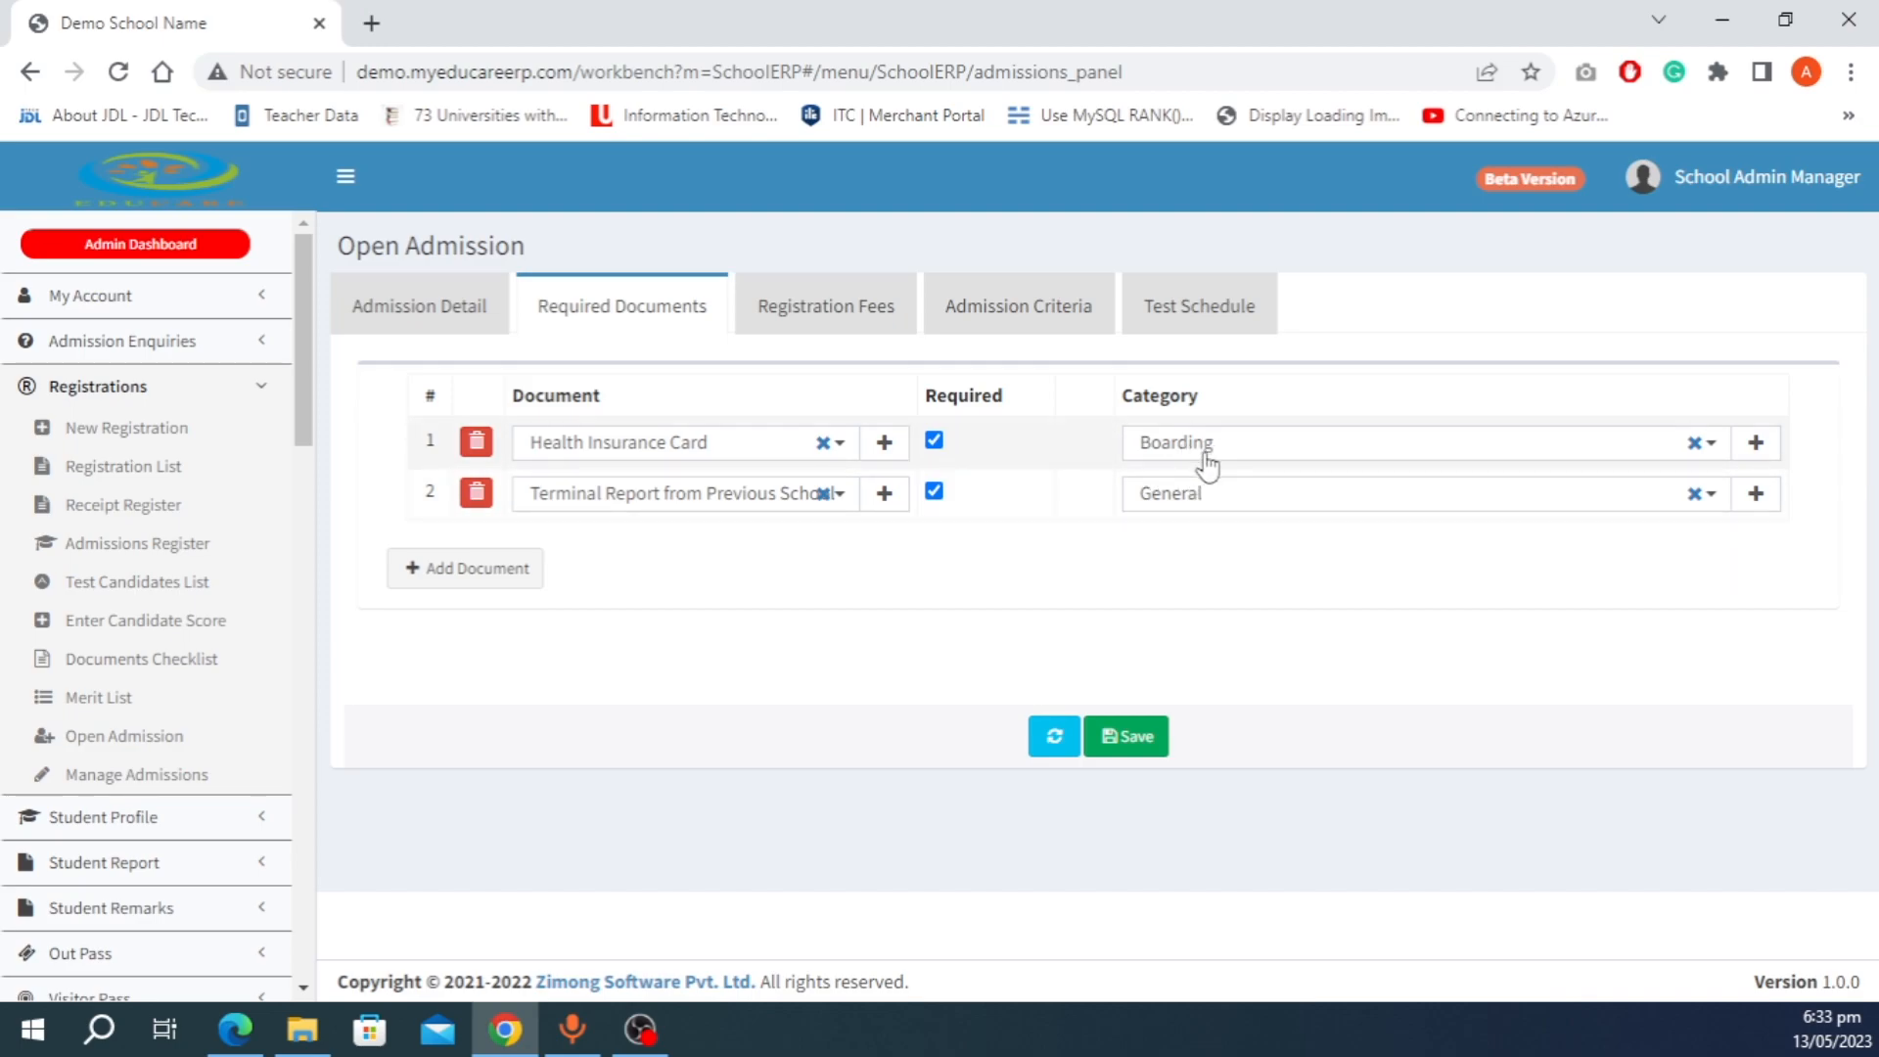
left_click(1694, 495)
Step: Add a registration fee row for the Boarding category, leaving its fee amount empty
left_click(829, 323)
left_click(451, 477)
left_click(671, 453)
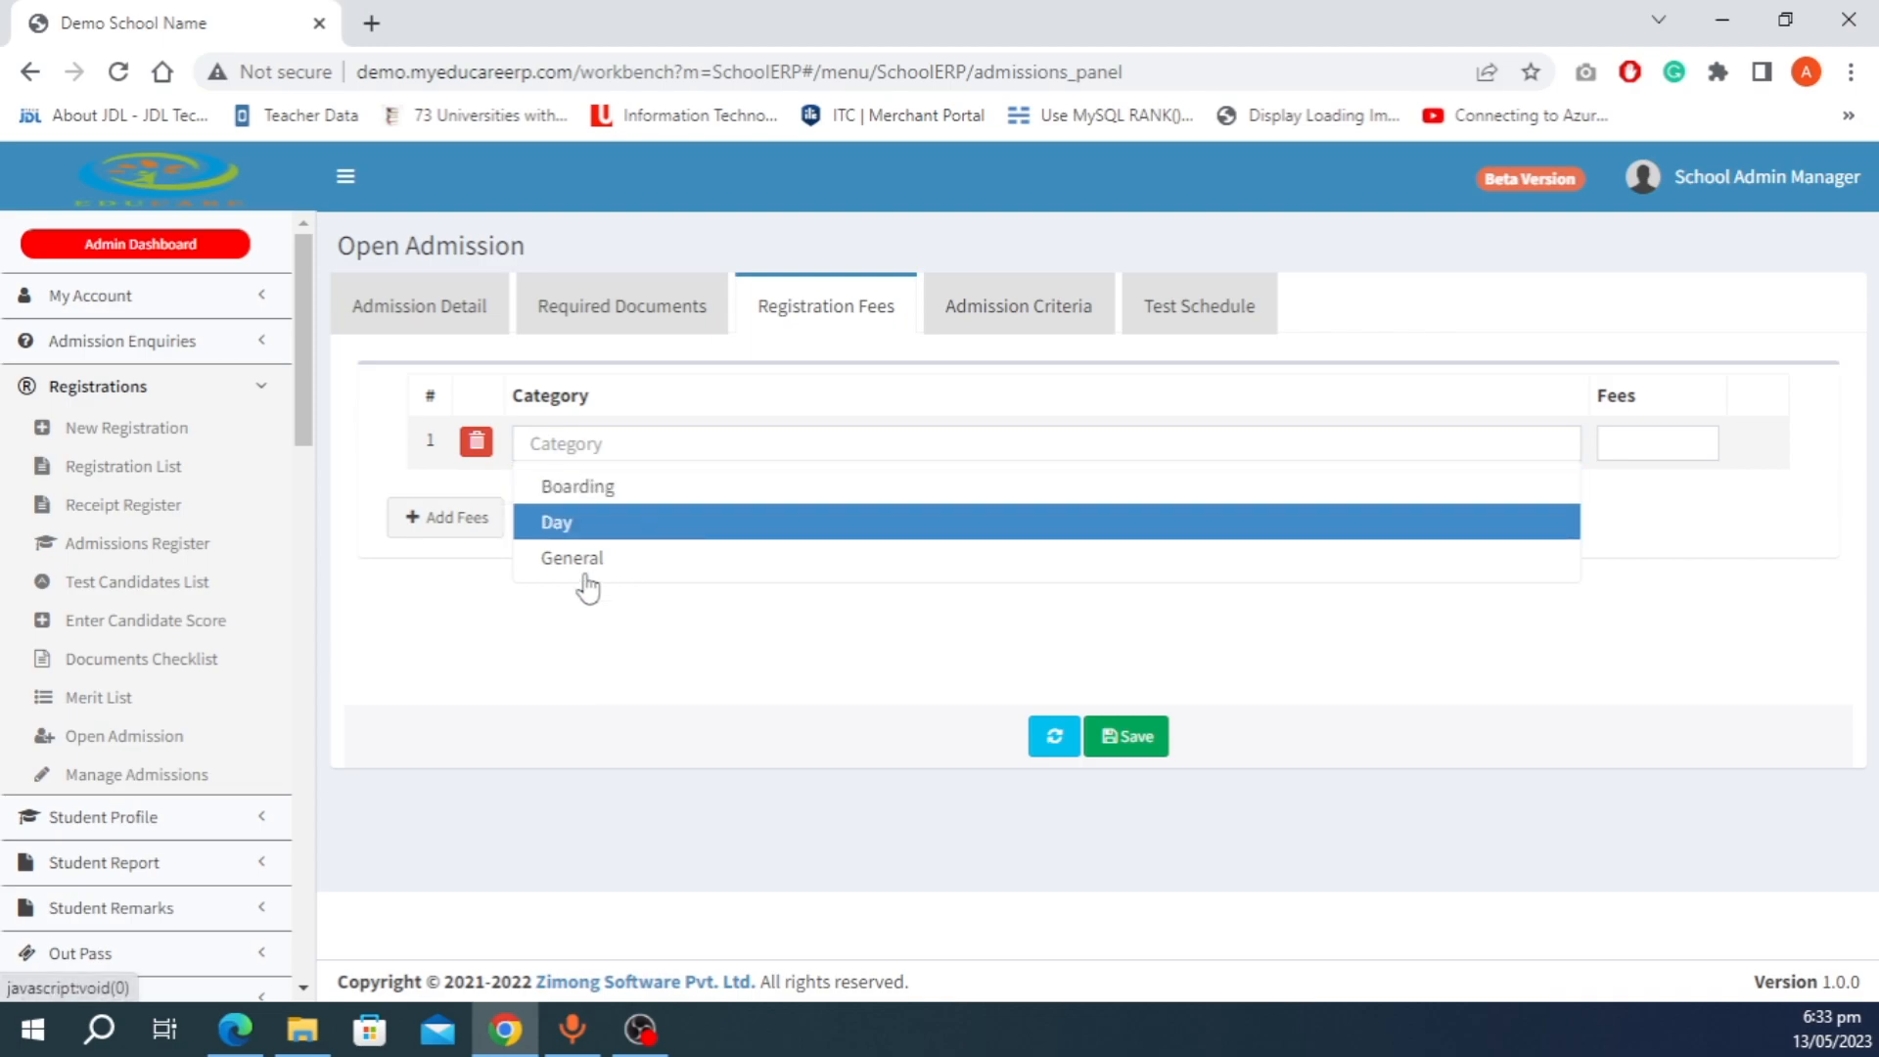
left_click(514, 672)
left_click(606, 451)
left_click(639, 505)
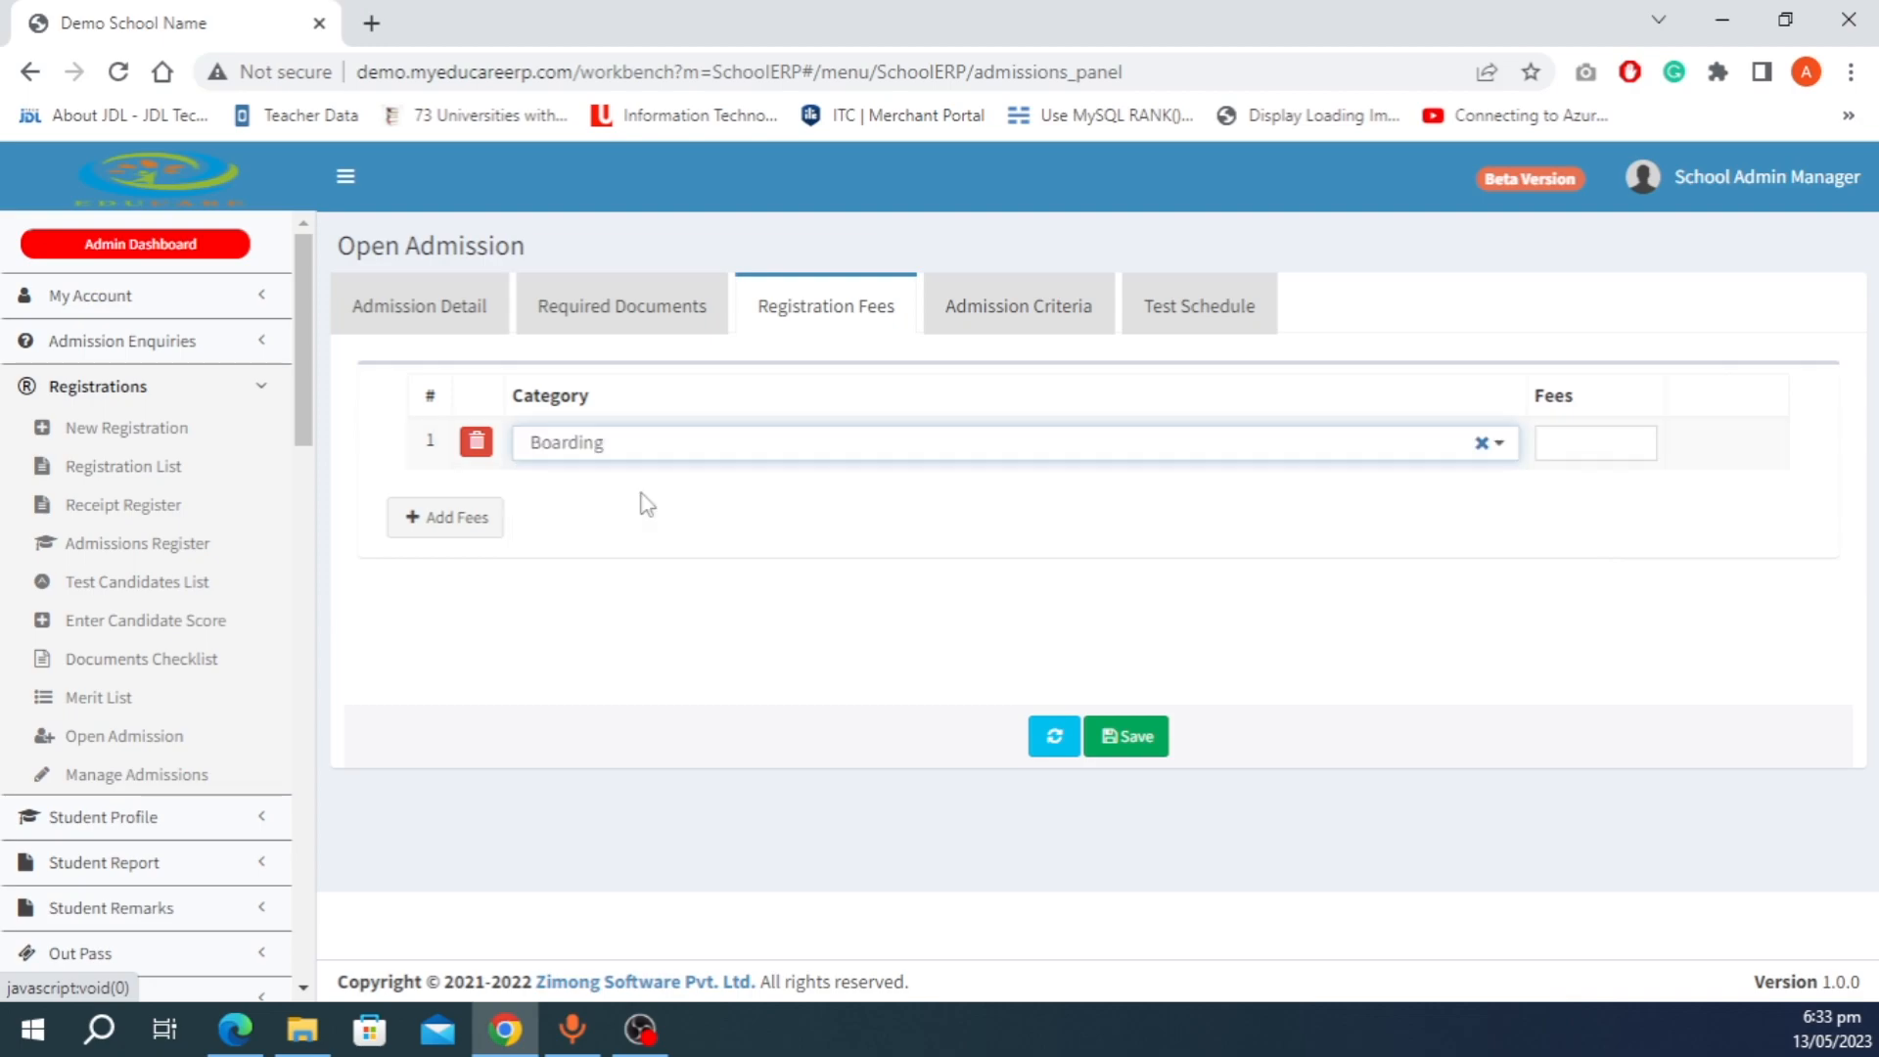
left_click(1606, 444)
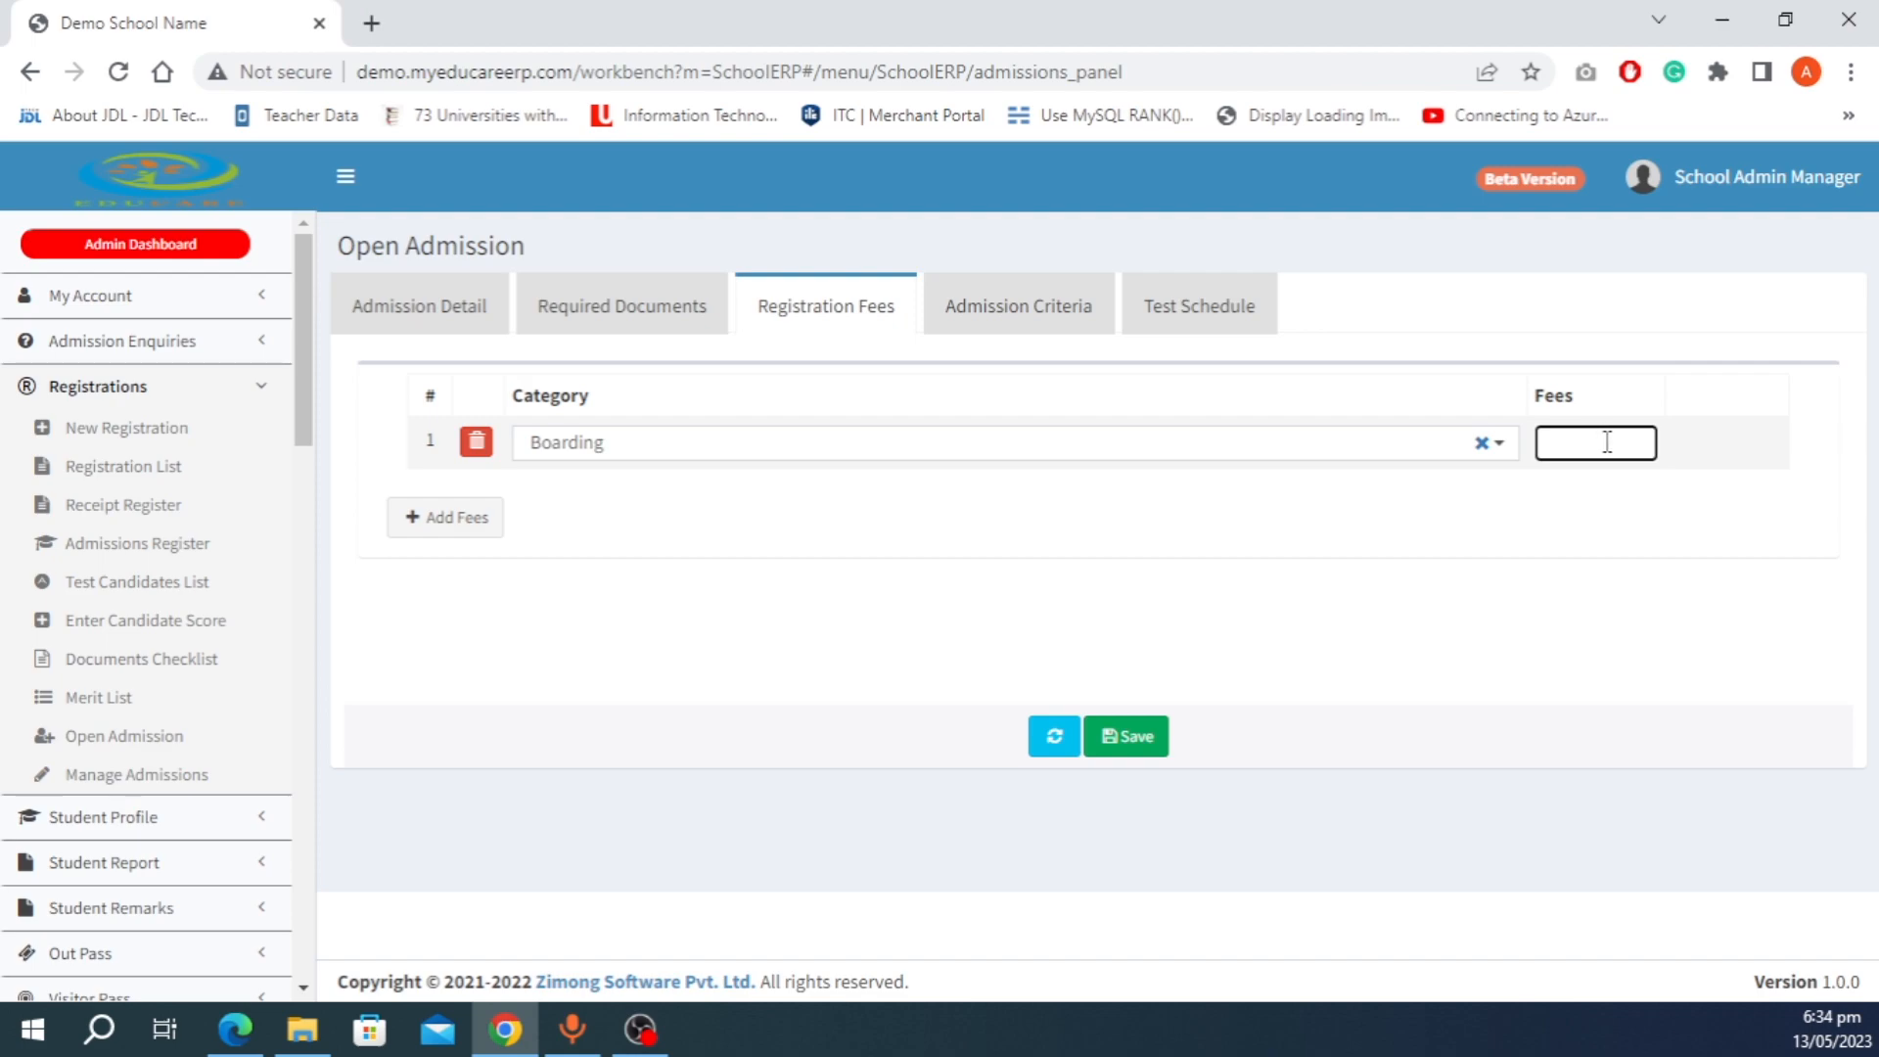
Step: Add "Numeracy" as the first admission criterion with maximum marks of 100
left_click(1011, 309)
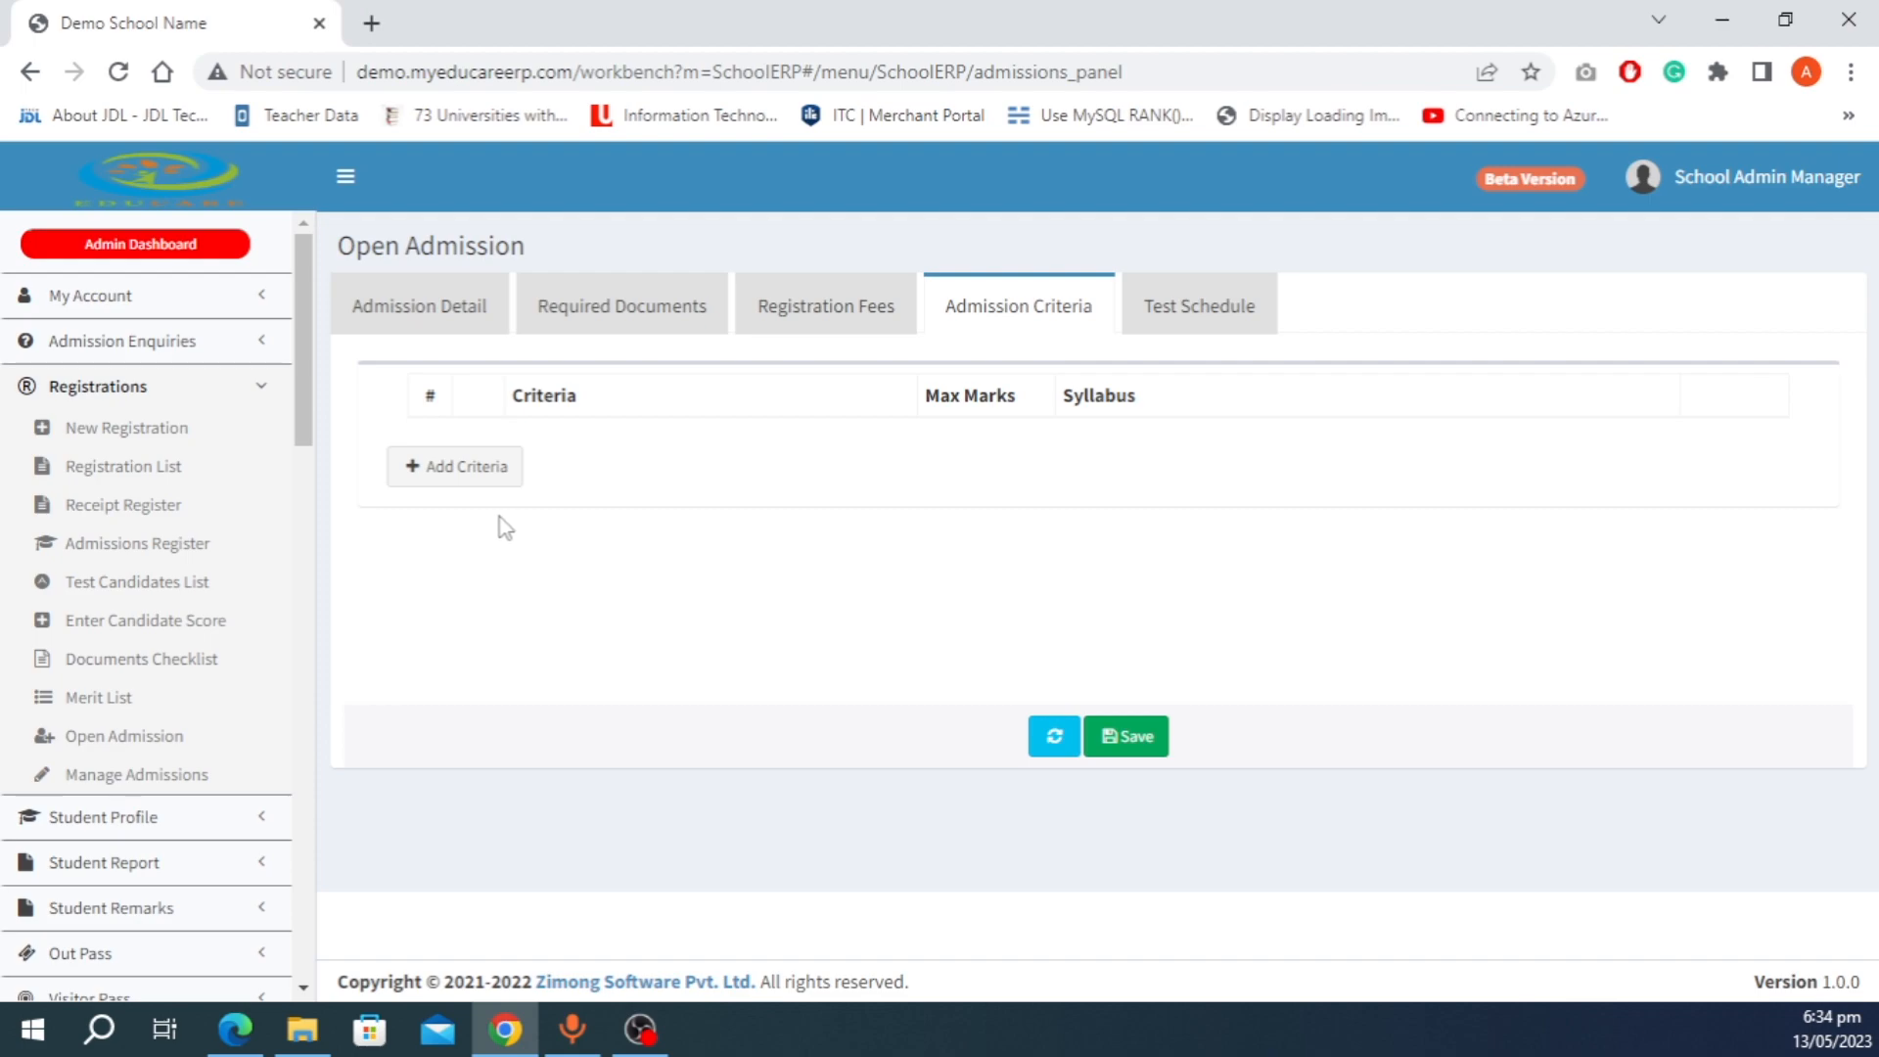
left_click(493, 477)
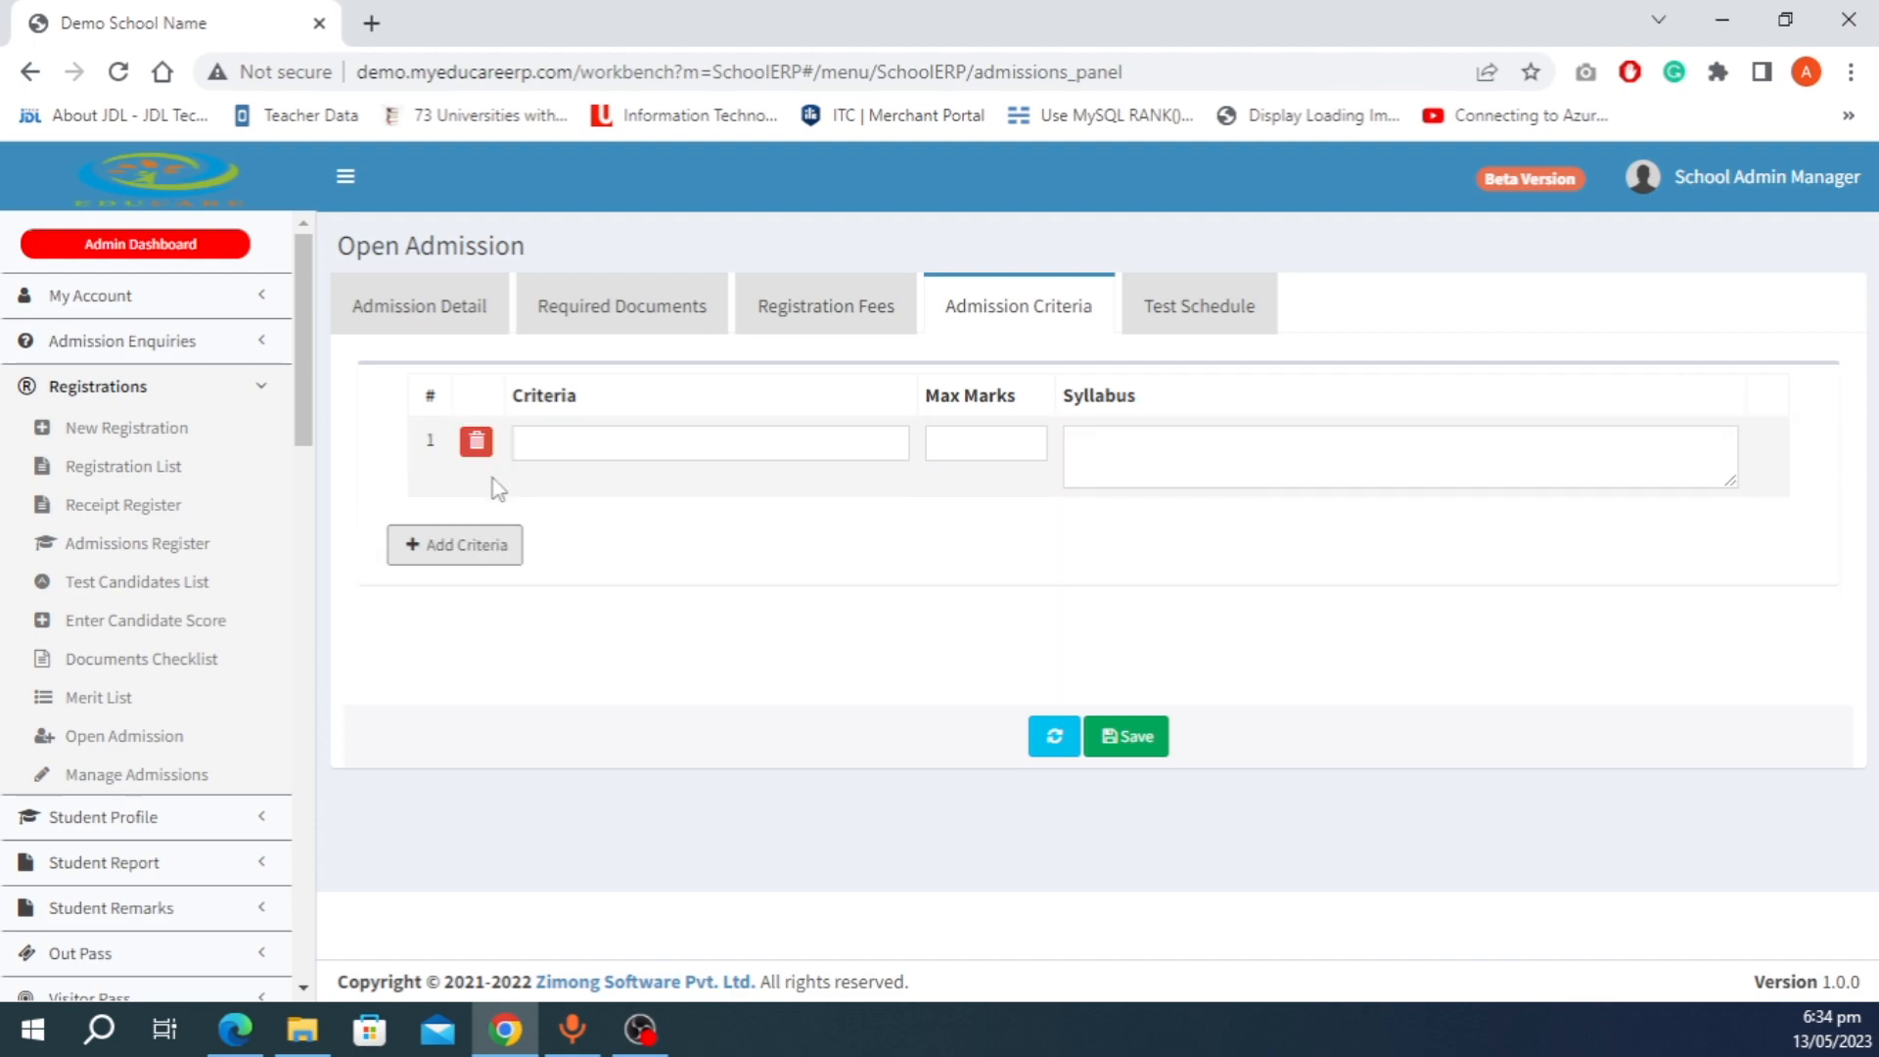
left_click(694, 449)
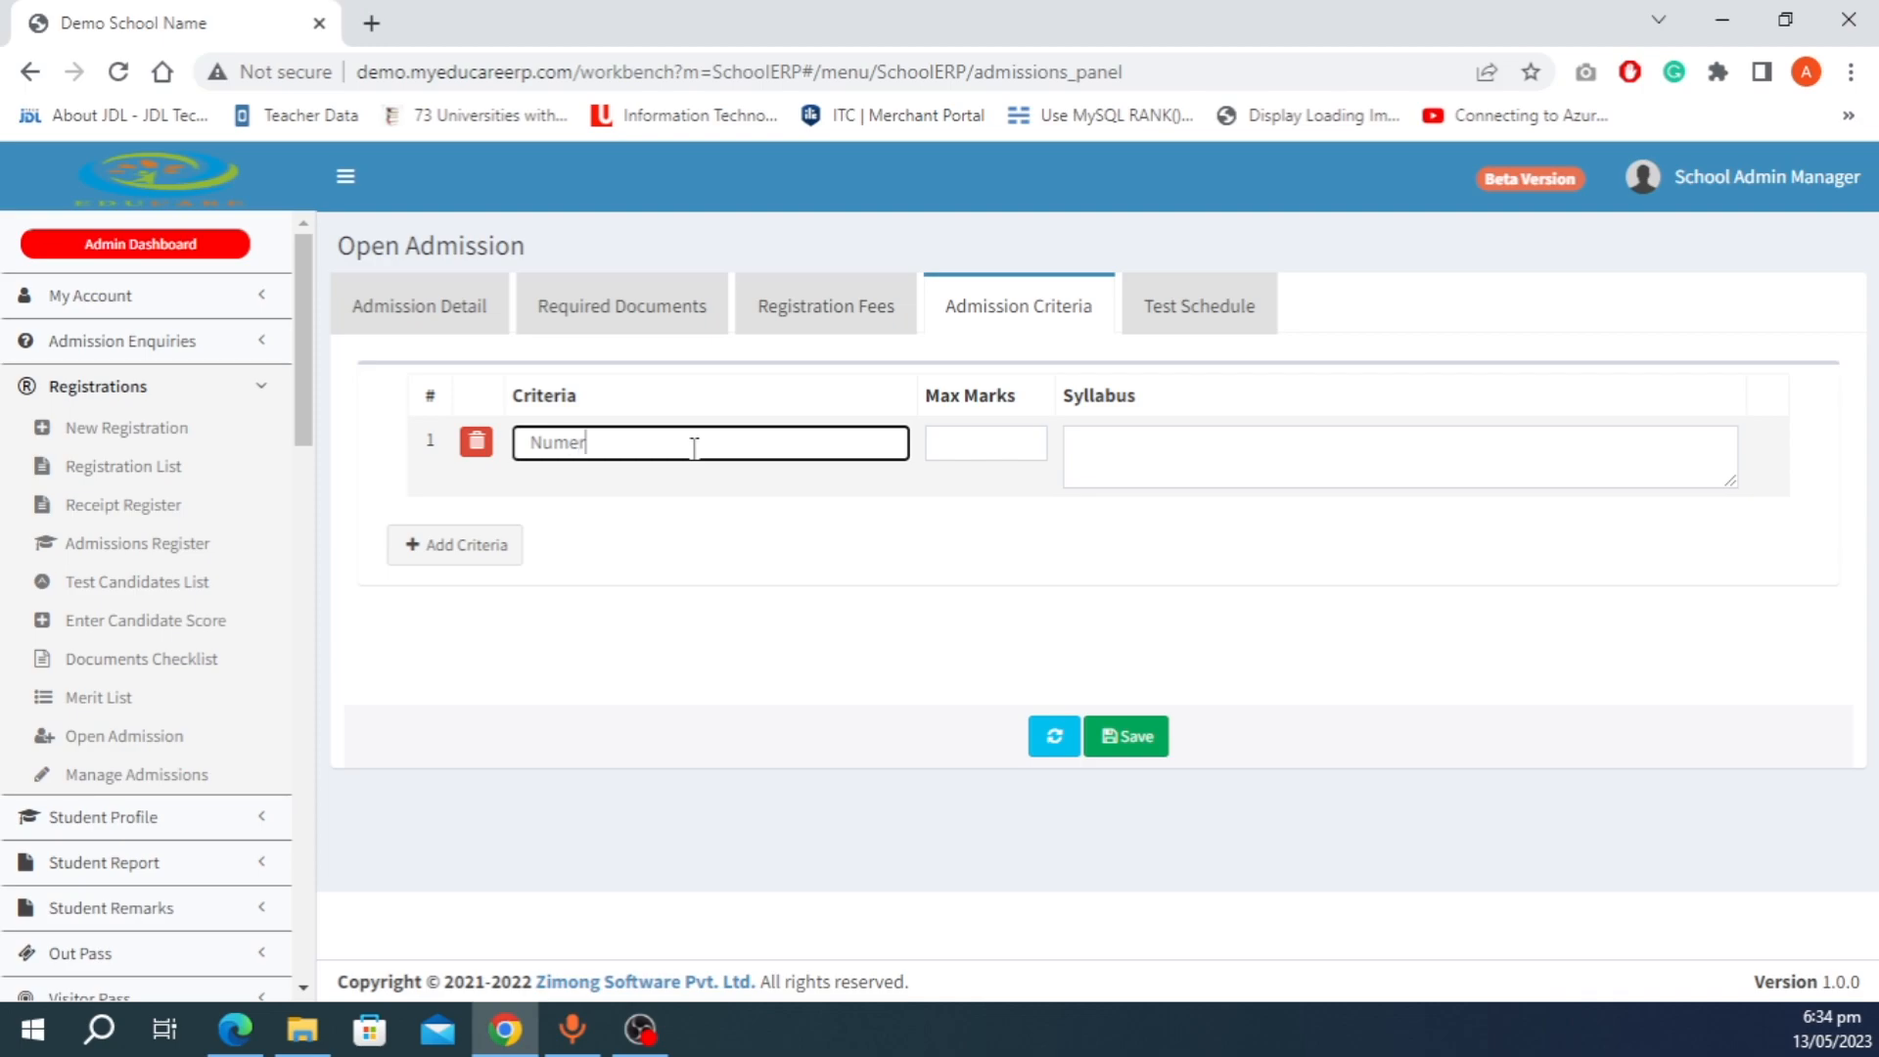
left_click(1011, 444)
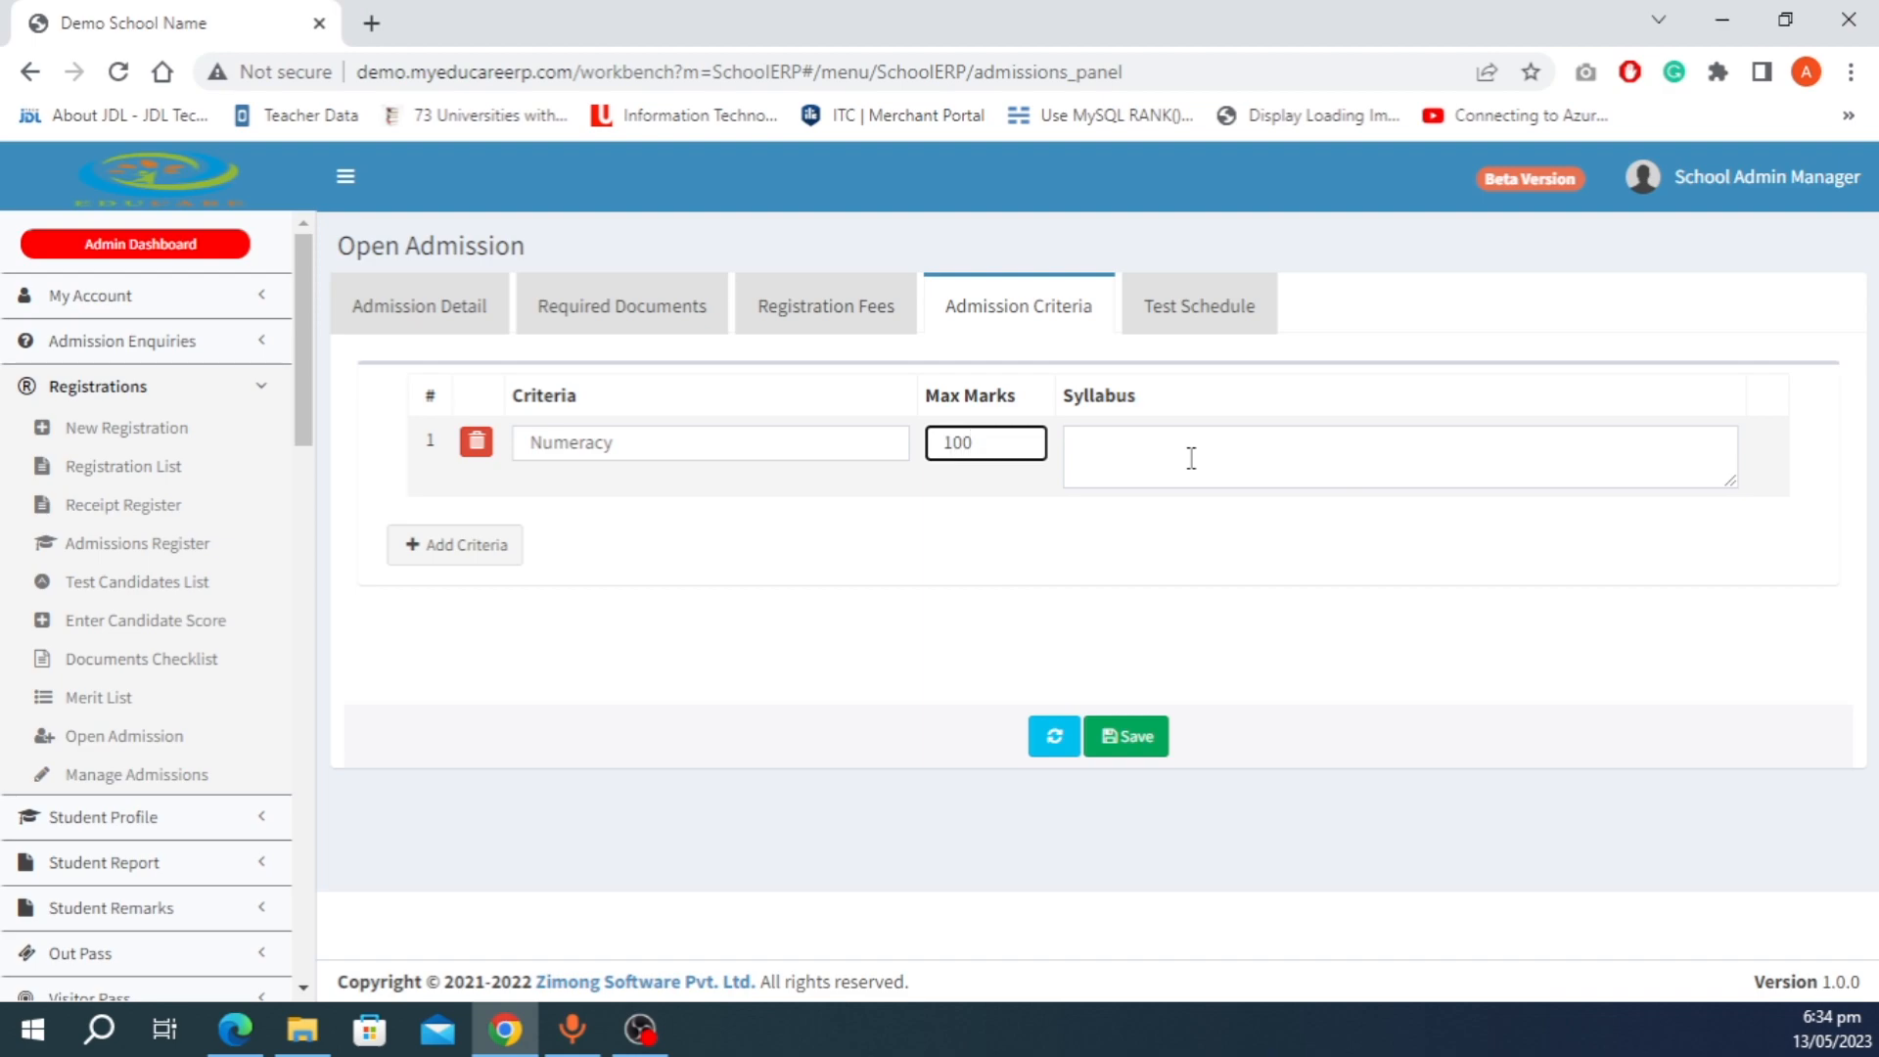
Step: Add "English Literacy" and "Science" as further admission criteria, each with maximum marks of 100
left_click(509, 548)
left_click(622, 529)
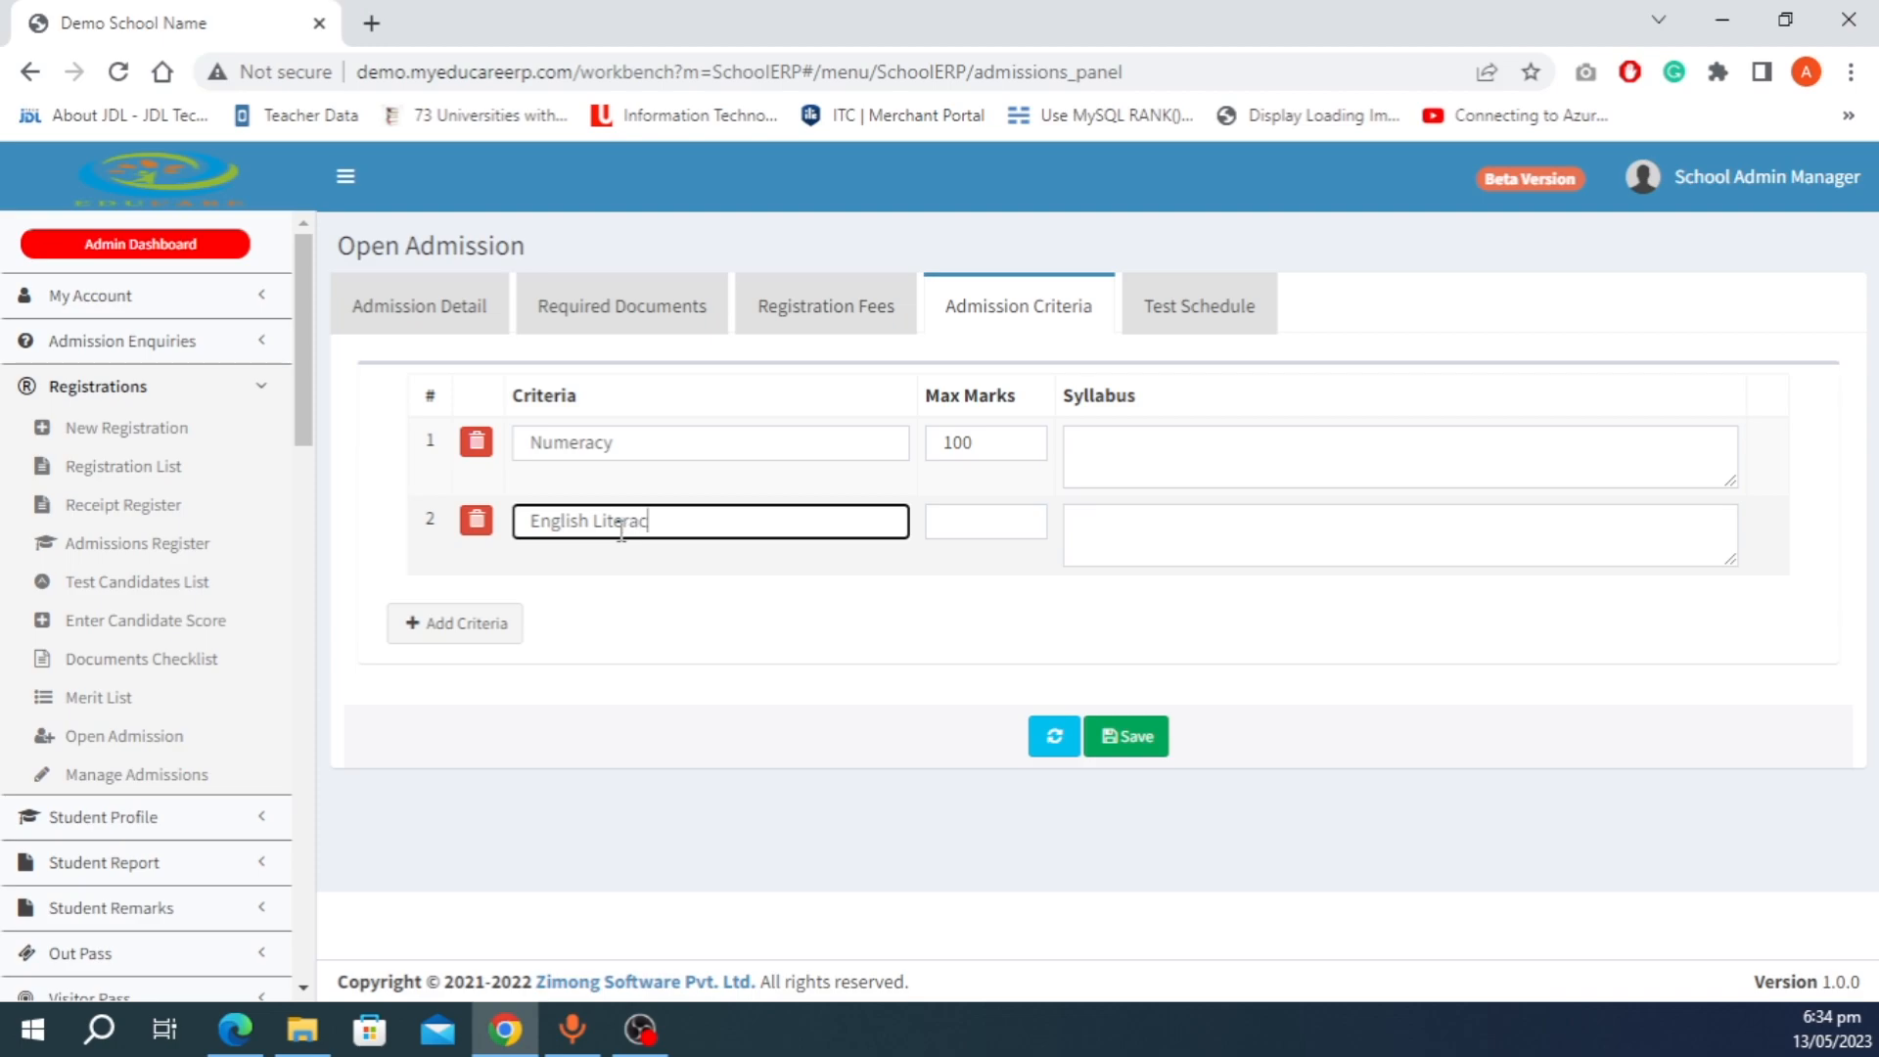
left_click(998, 526)
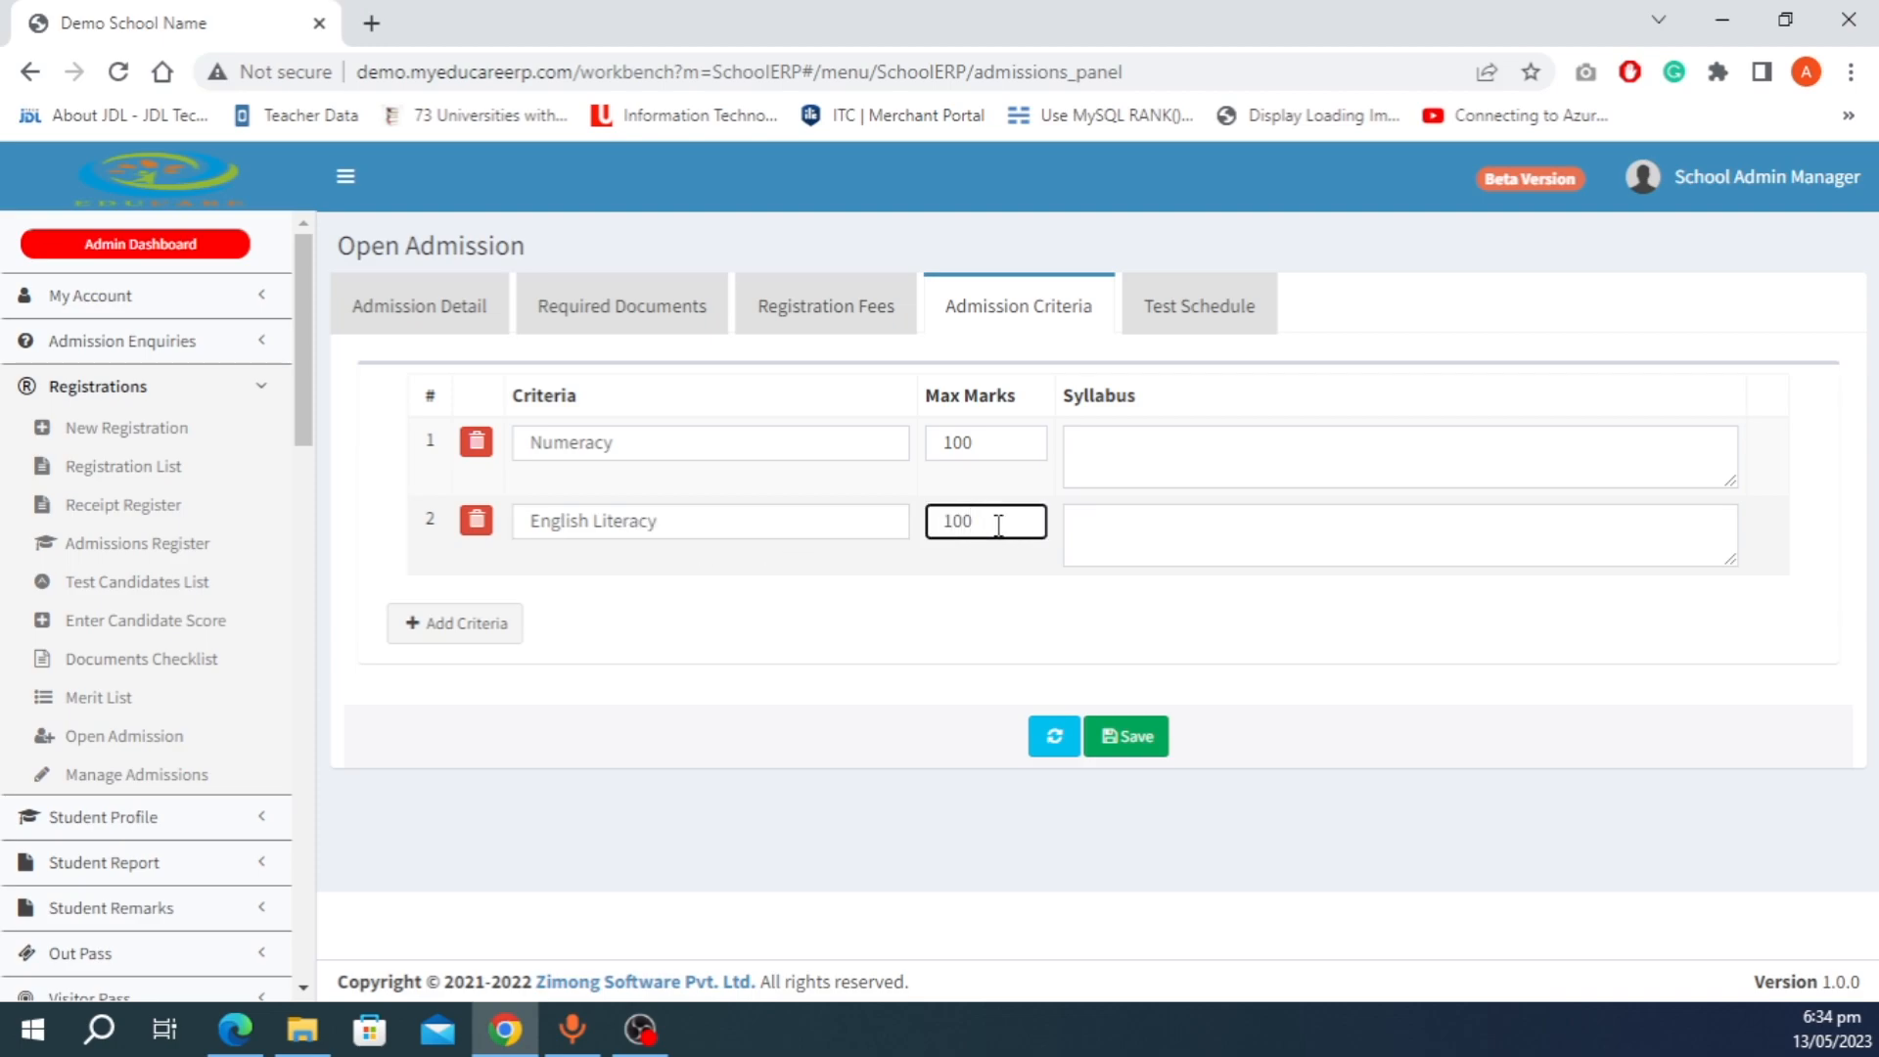
left_click(497, 635)
left_click(593, 600)
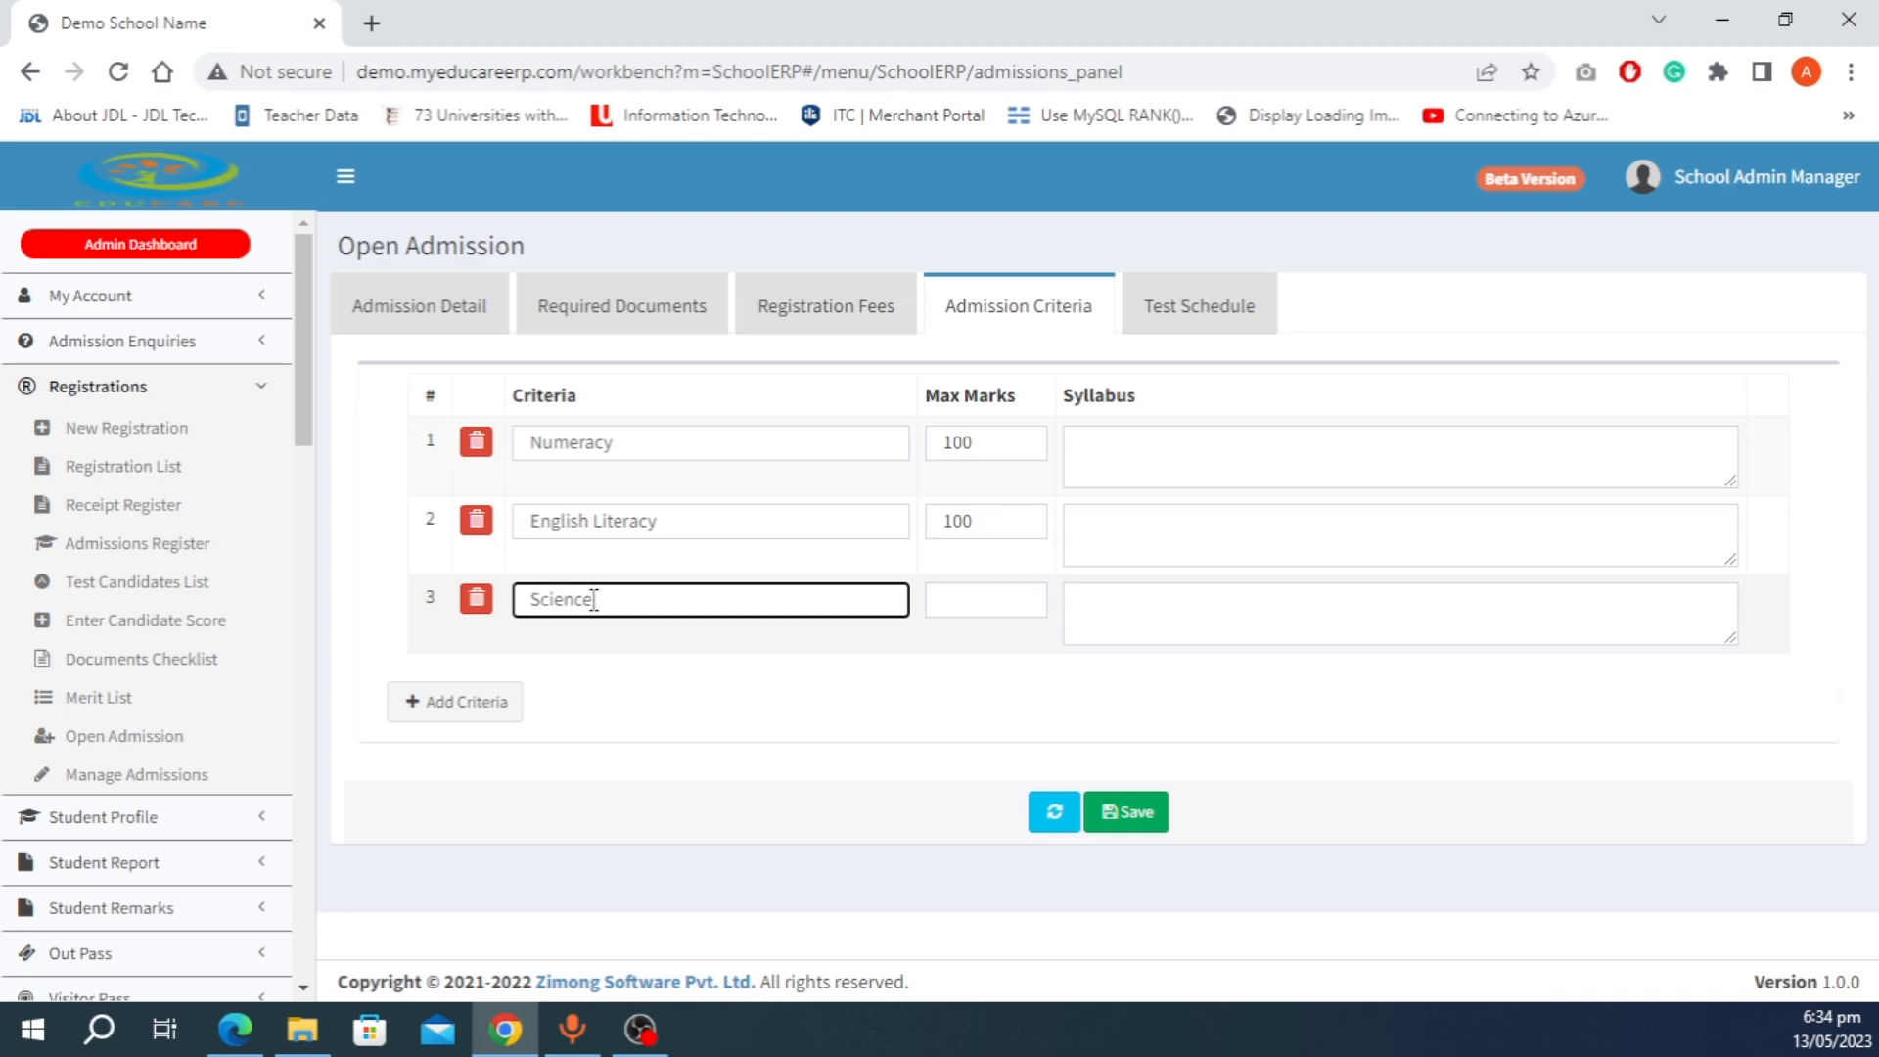
left_click(969, 607)
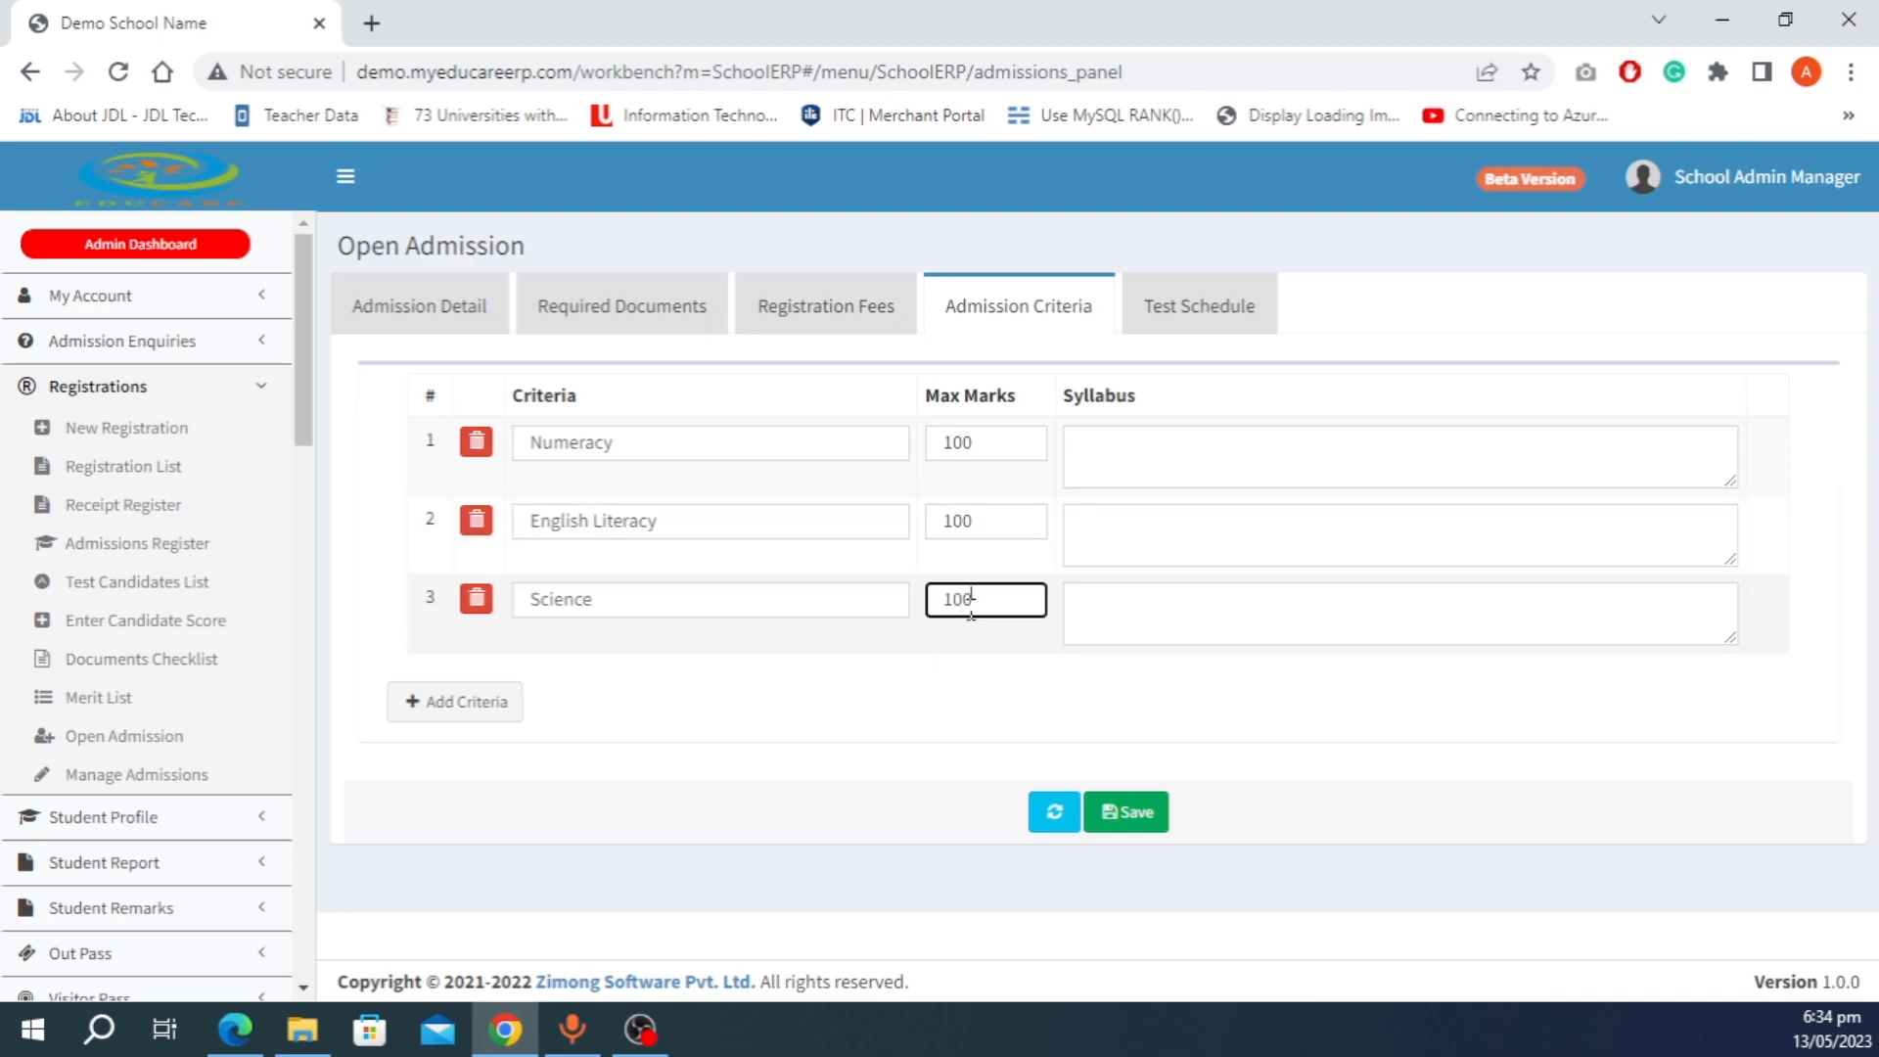
left_click(881, 732)
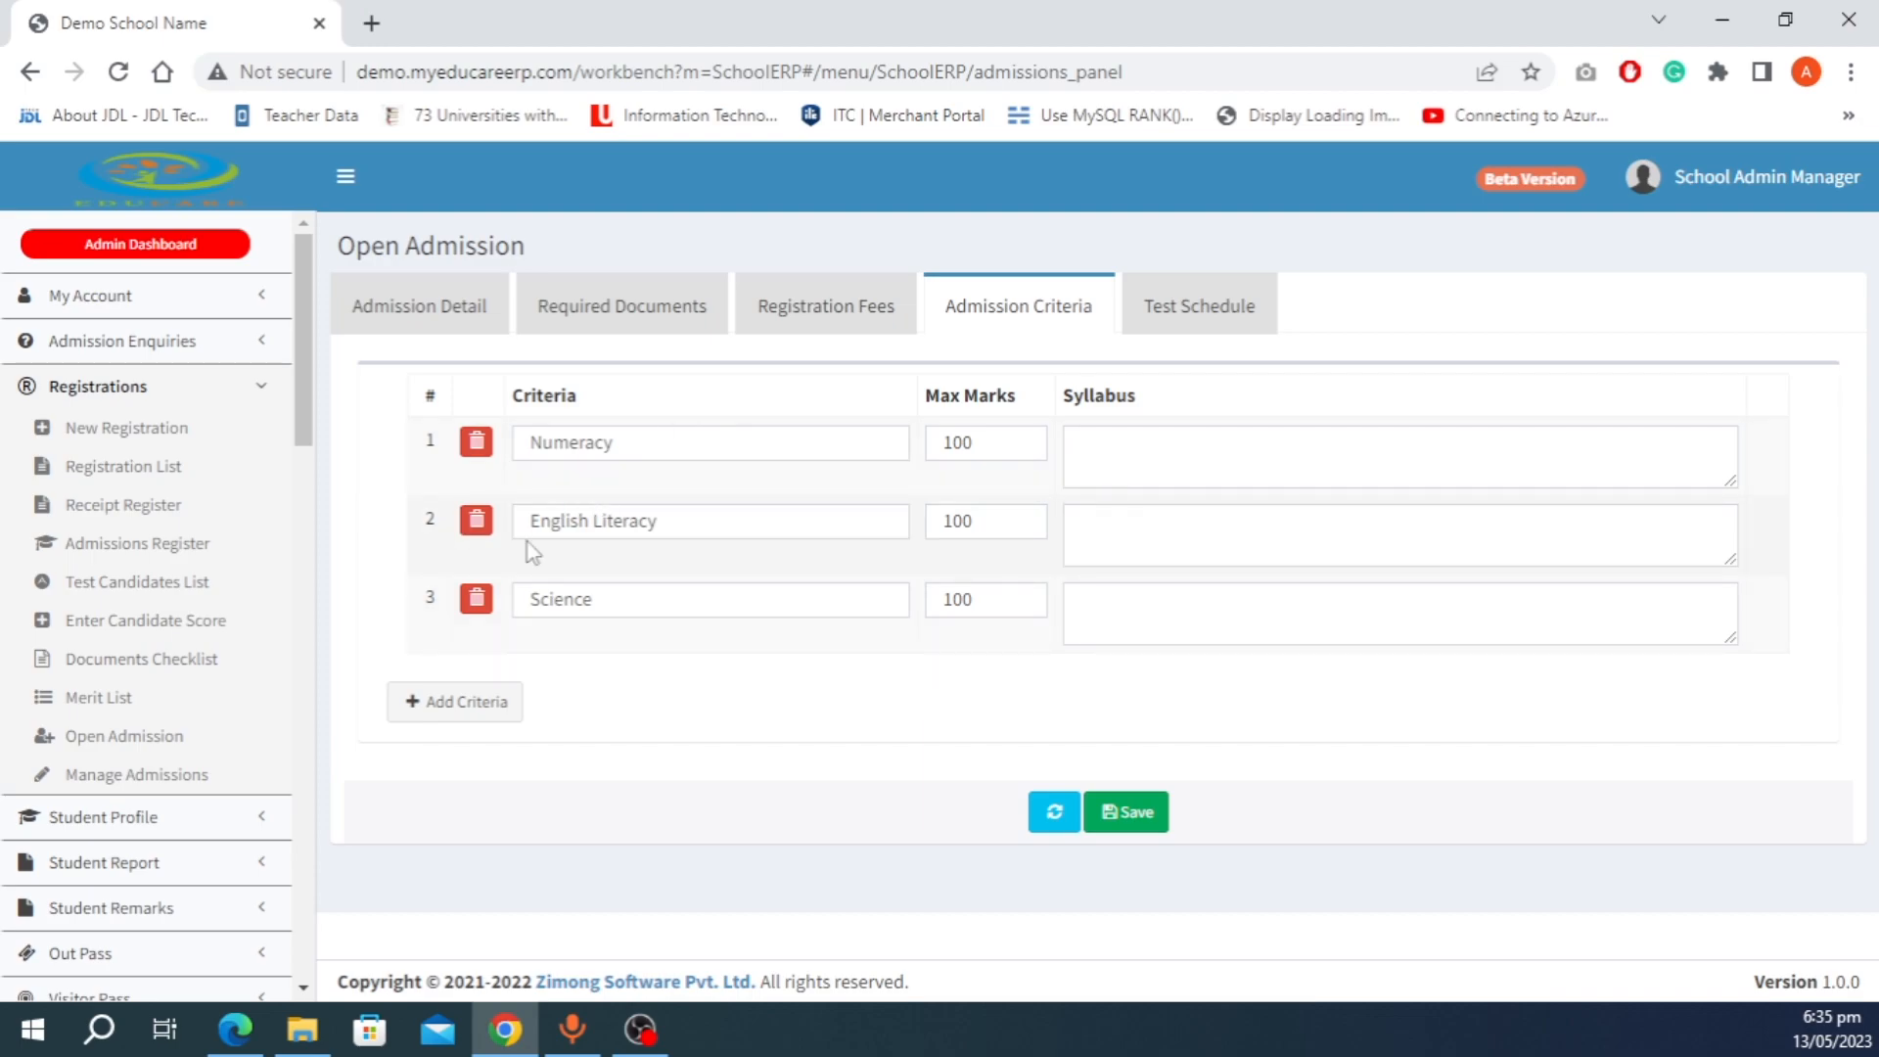
Step: Revisit the admission details and criteria, and add an empty test schedule row before deleting it
left_click(356, 315)
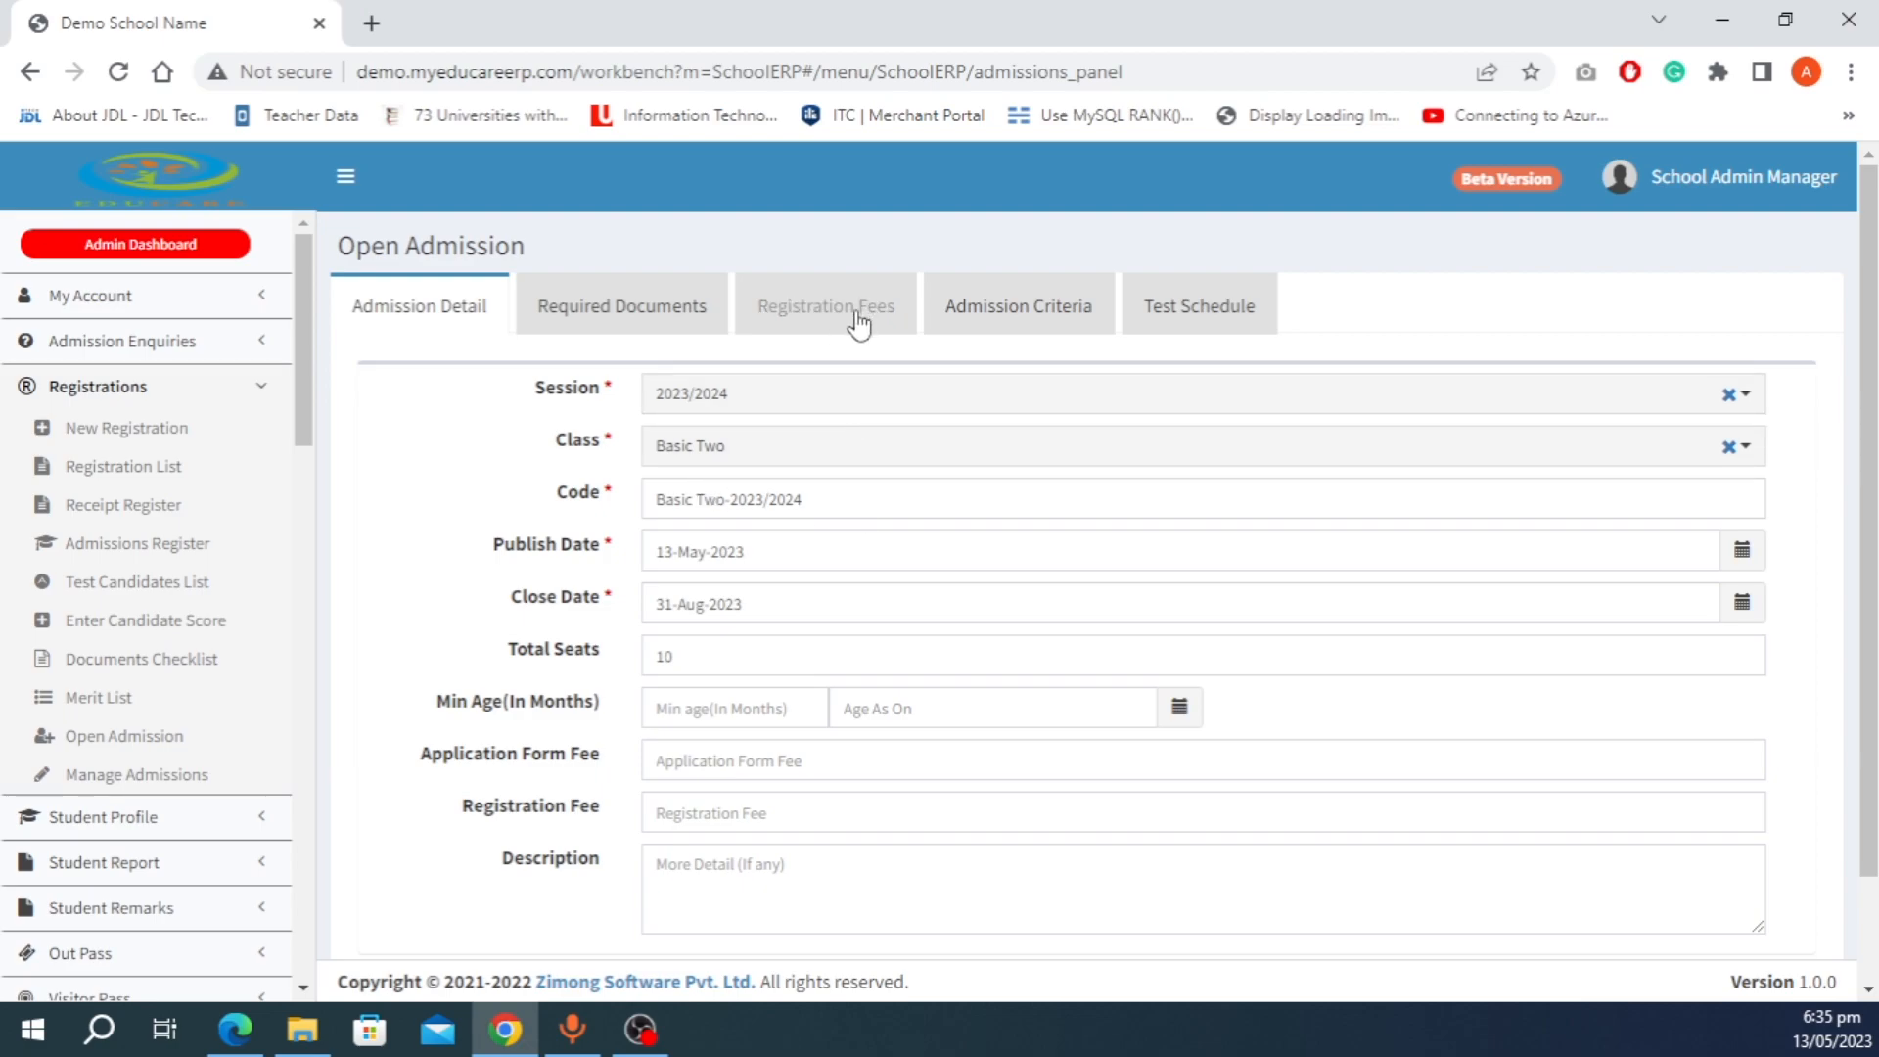
left_click(948, 315)
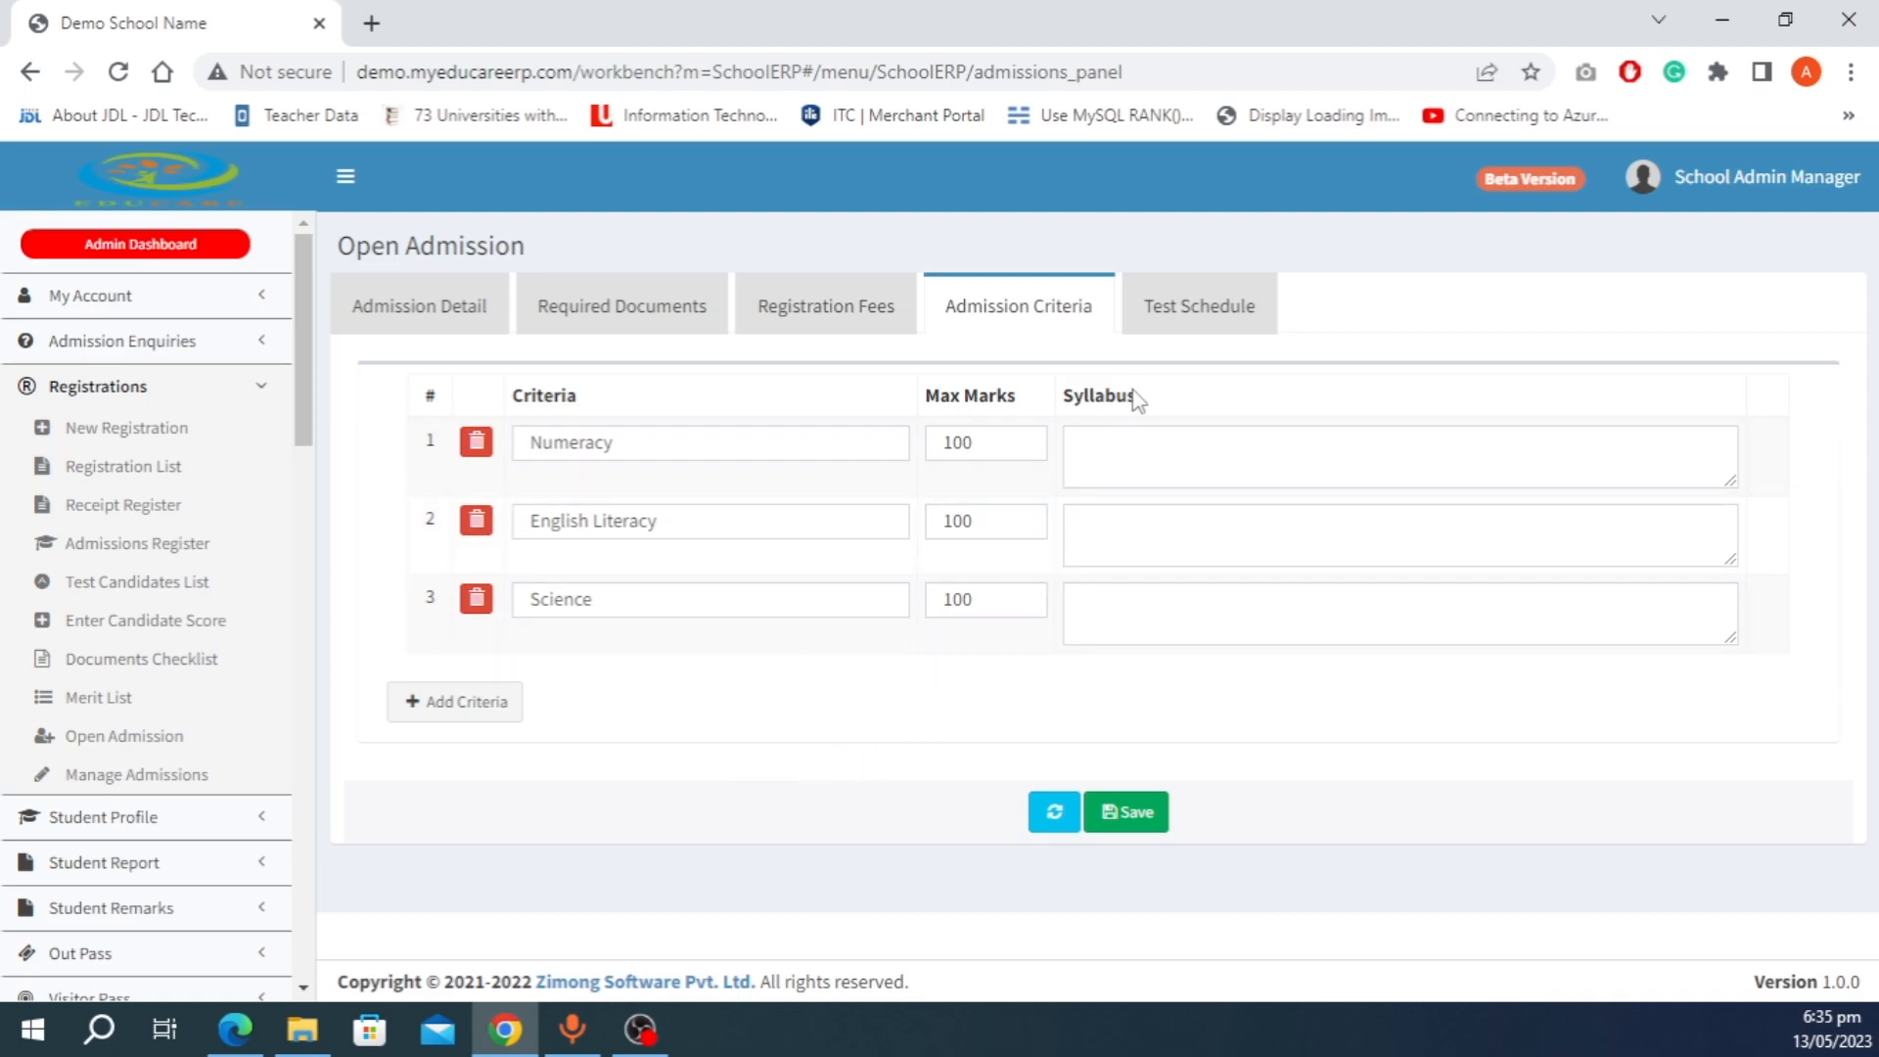
left_click(1196, 311)
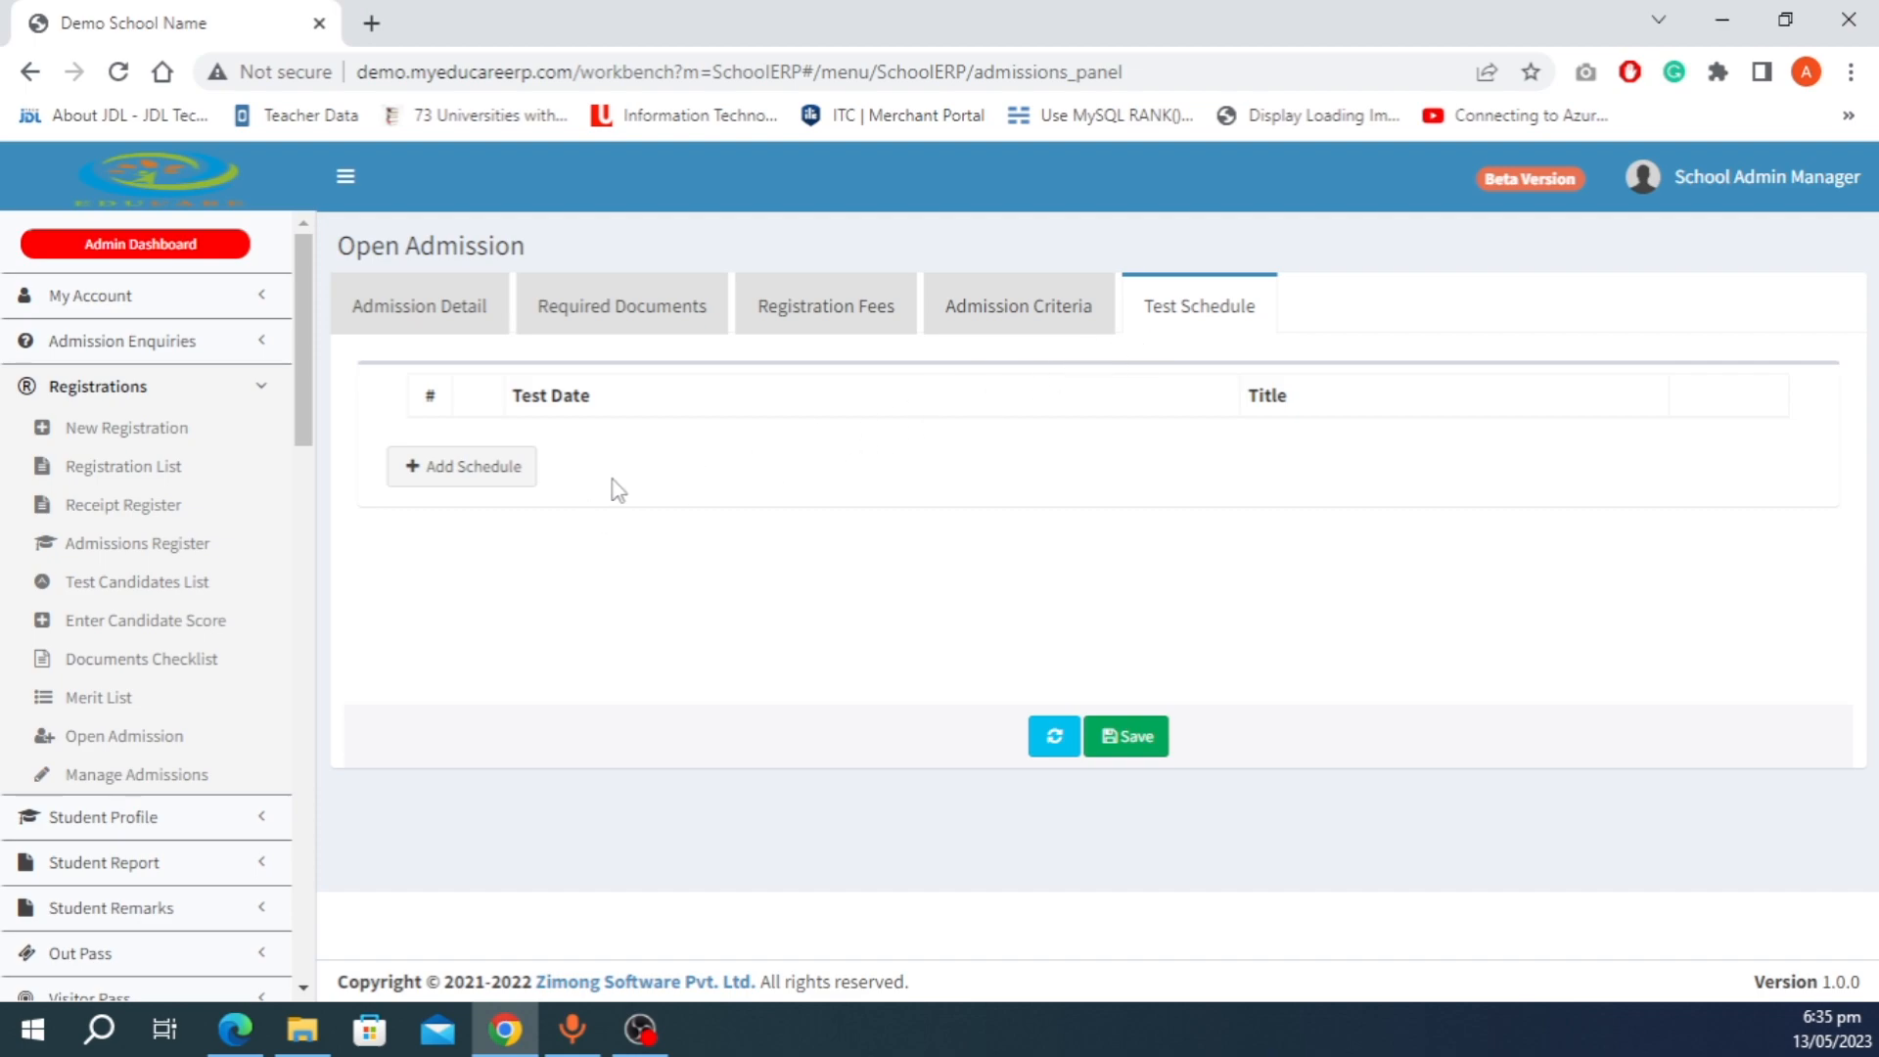
left_click(465, 478)
left_click(713, 432)
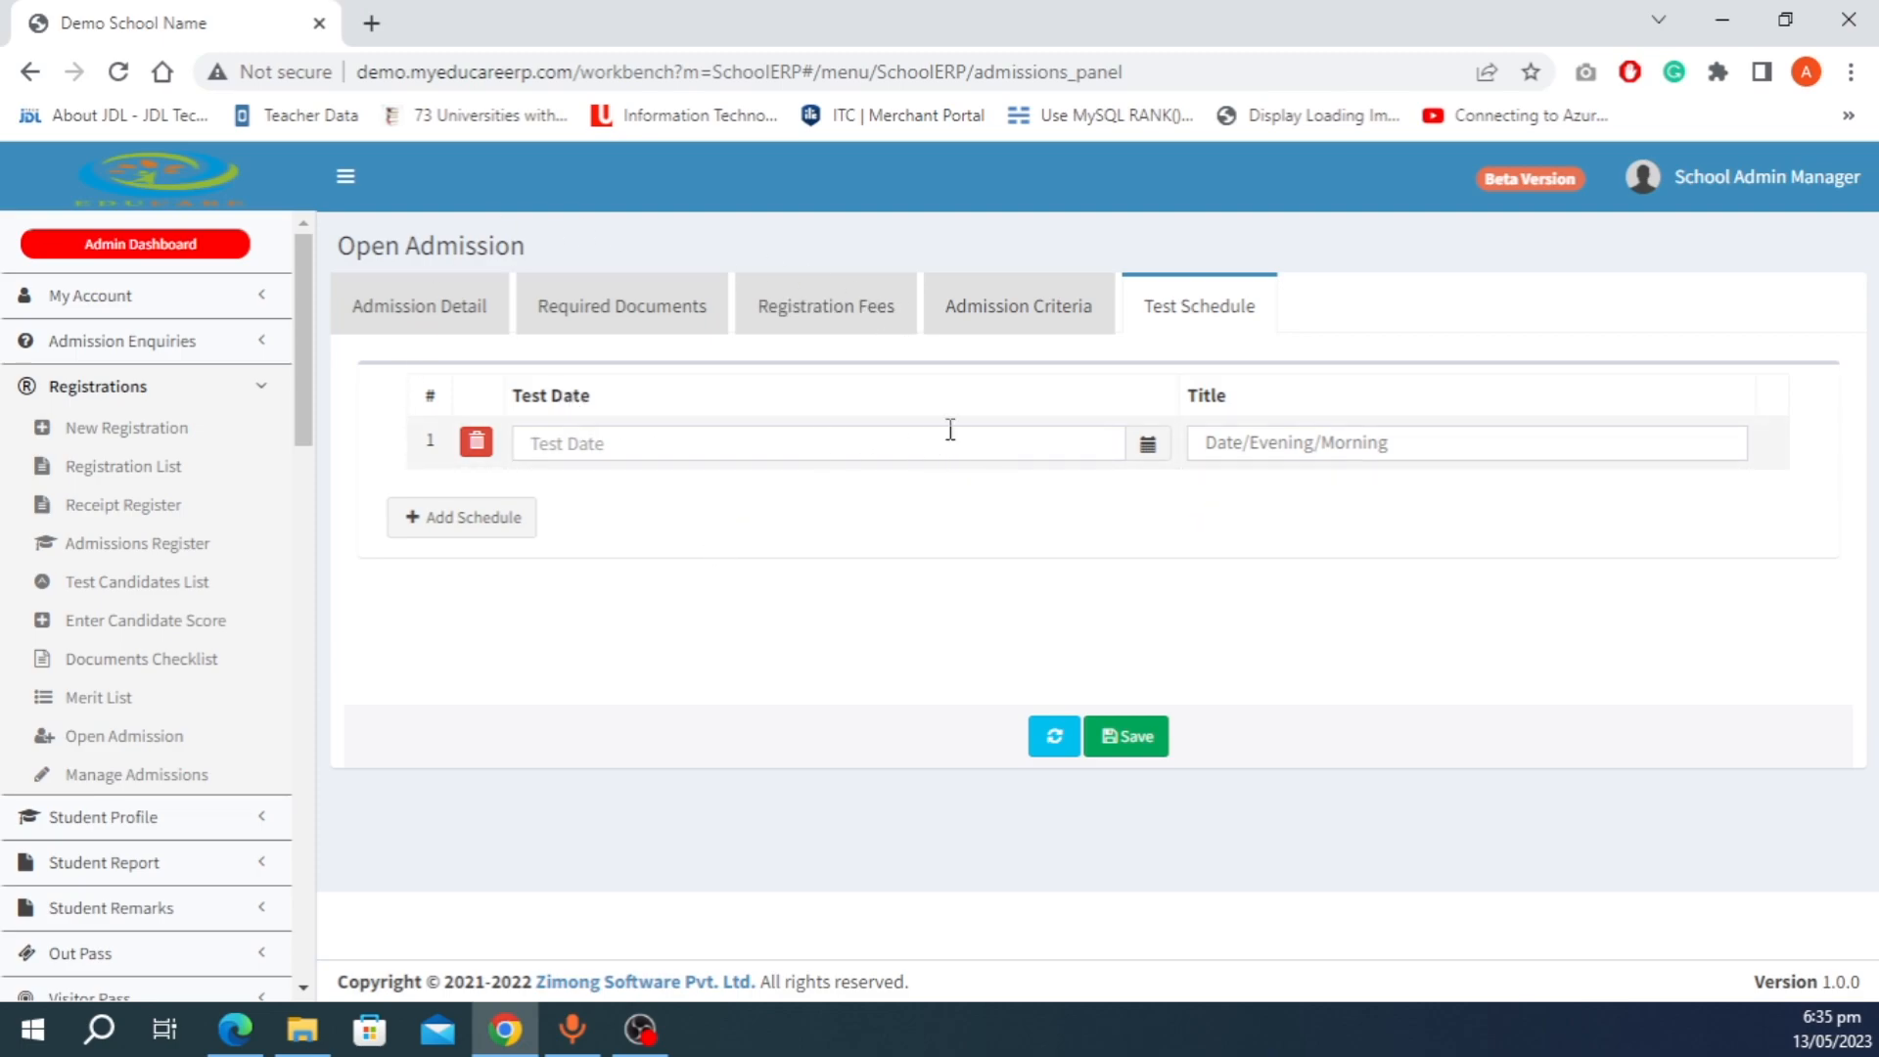
left_click(1318, 448)
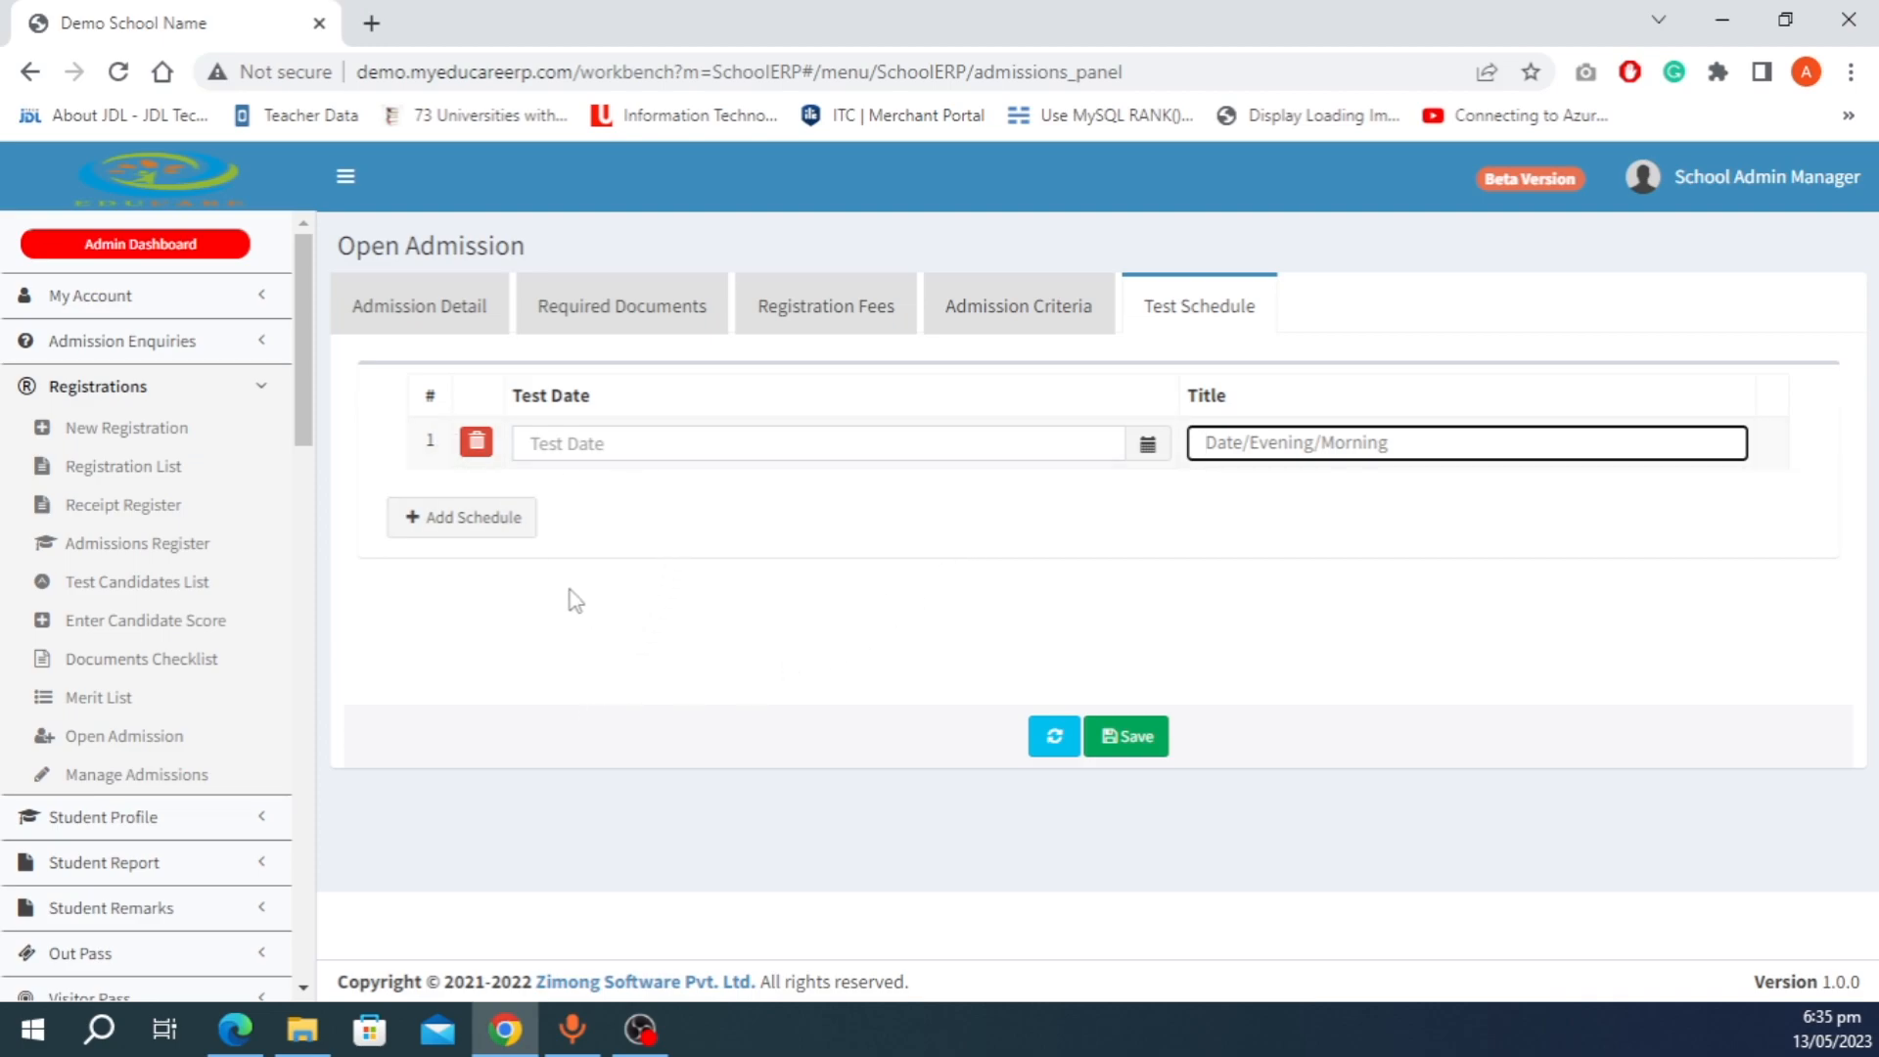
left_click(477, 445)
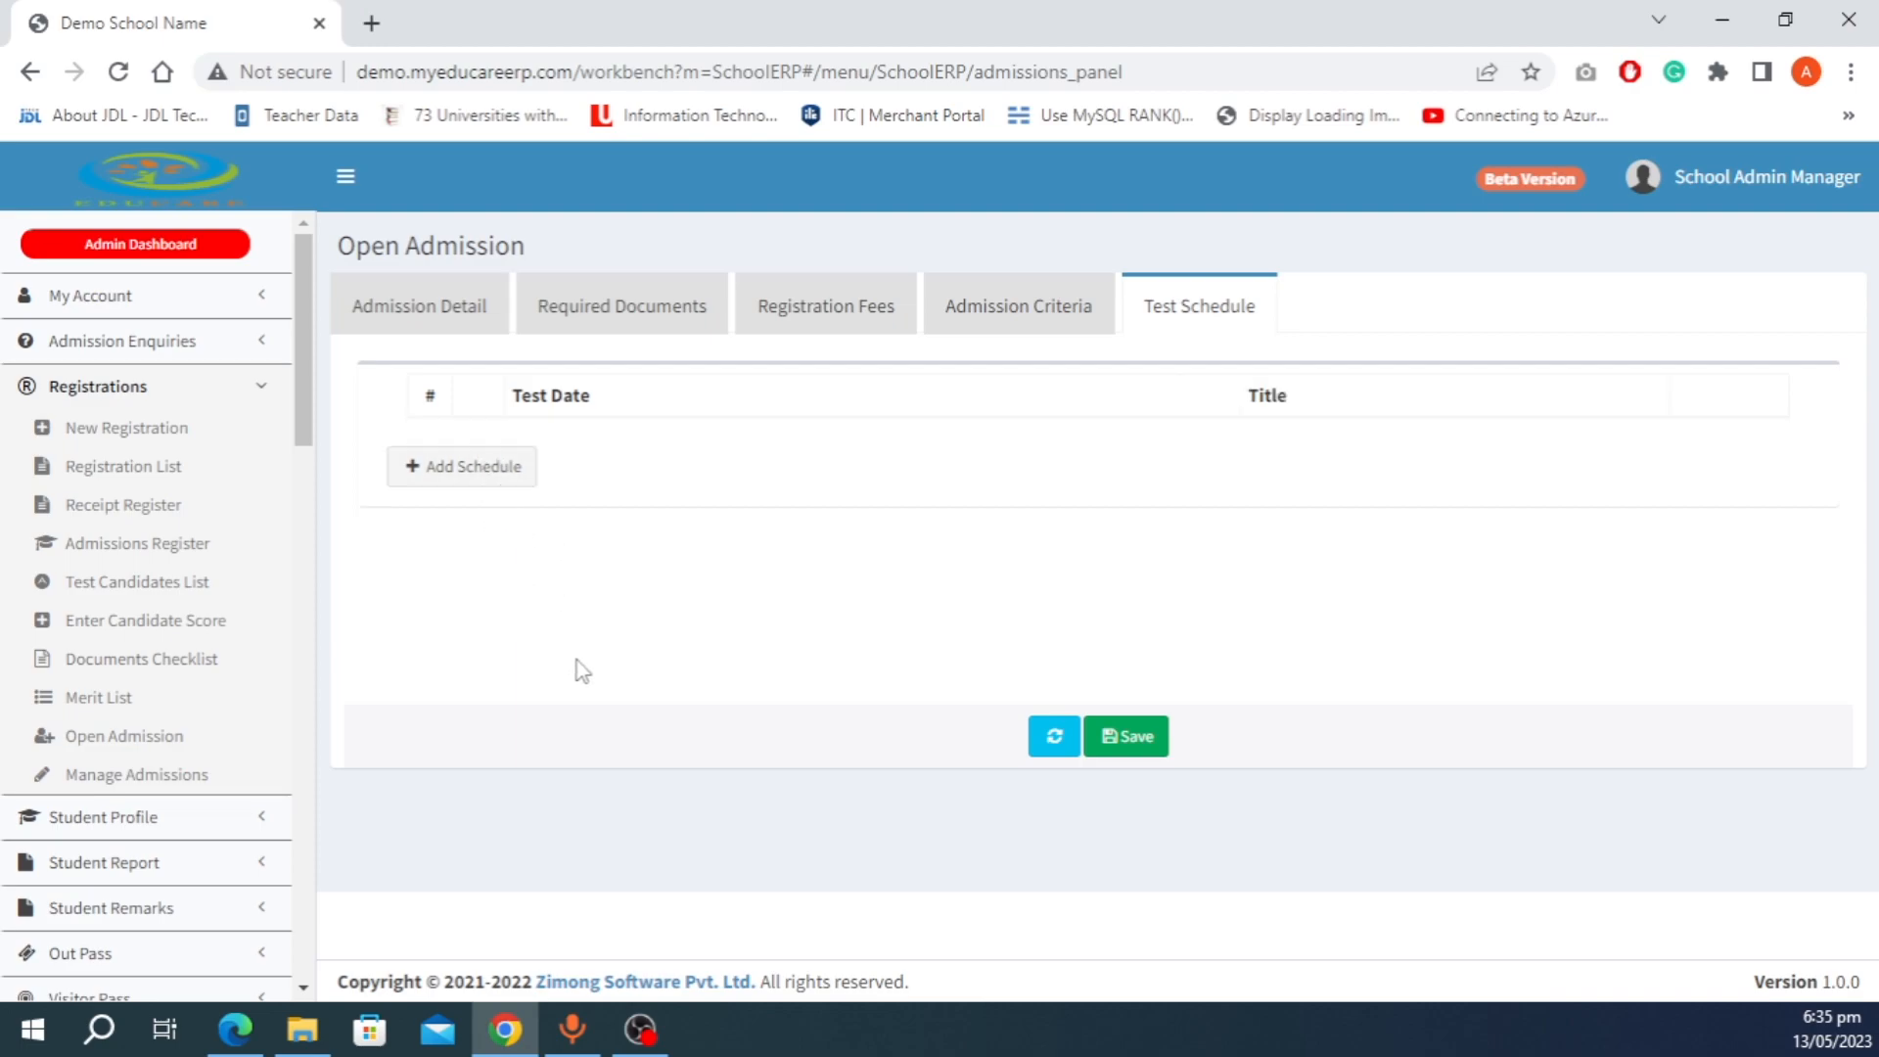
Step: Delete the Boarding row that has no amount from the registration fees and save the admission
left_click(1116, 742)
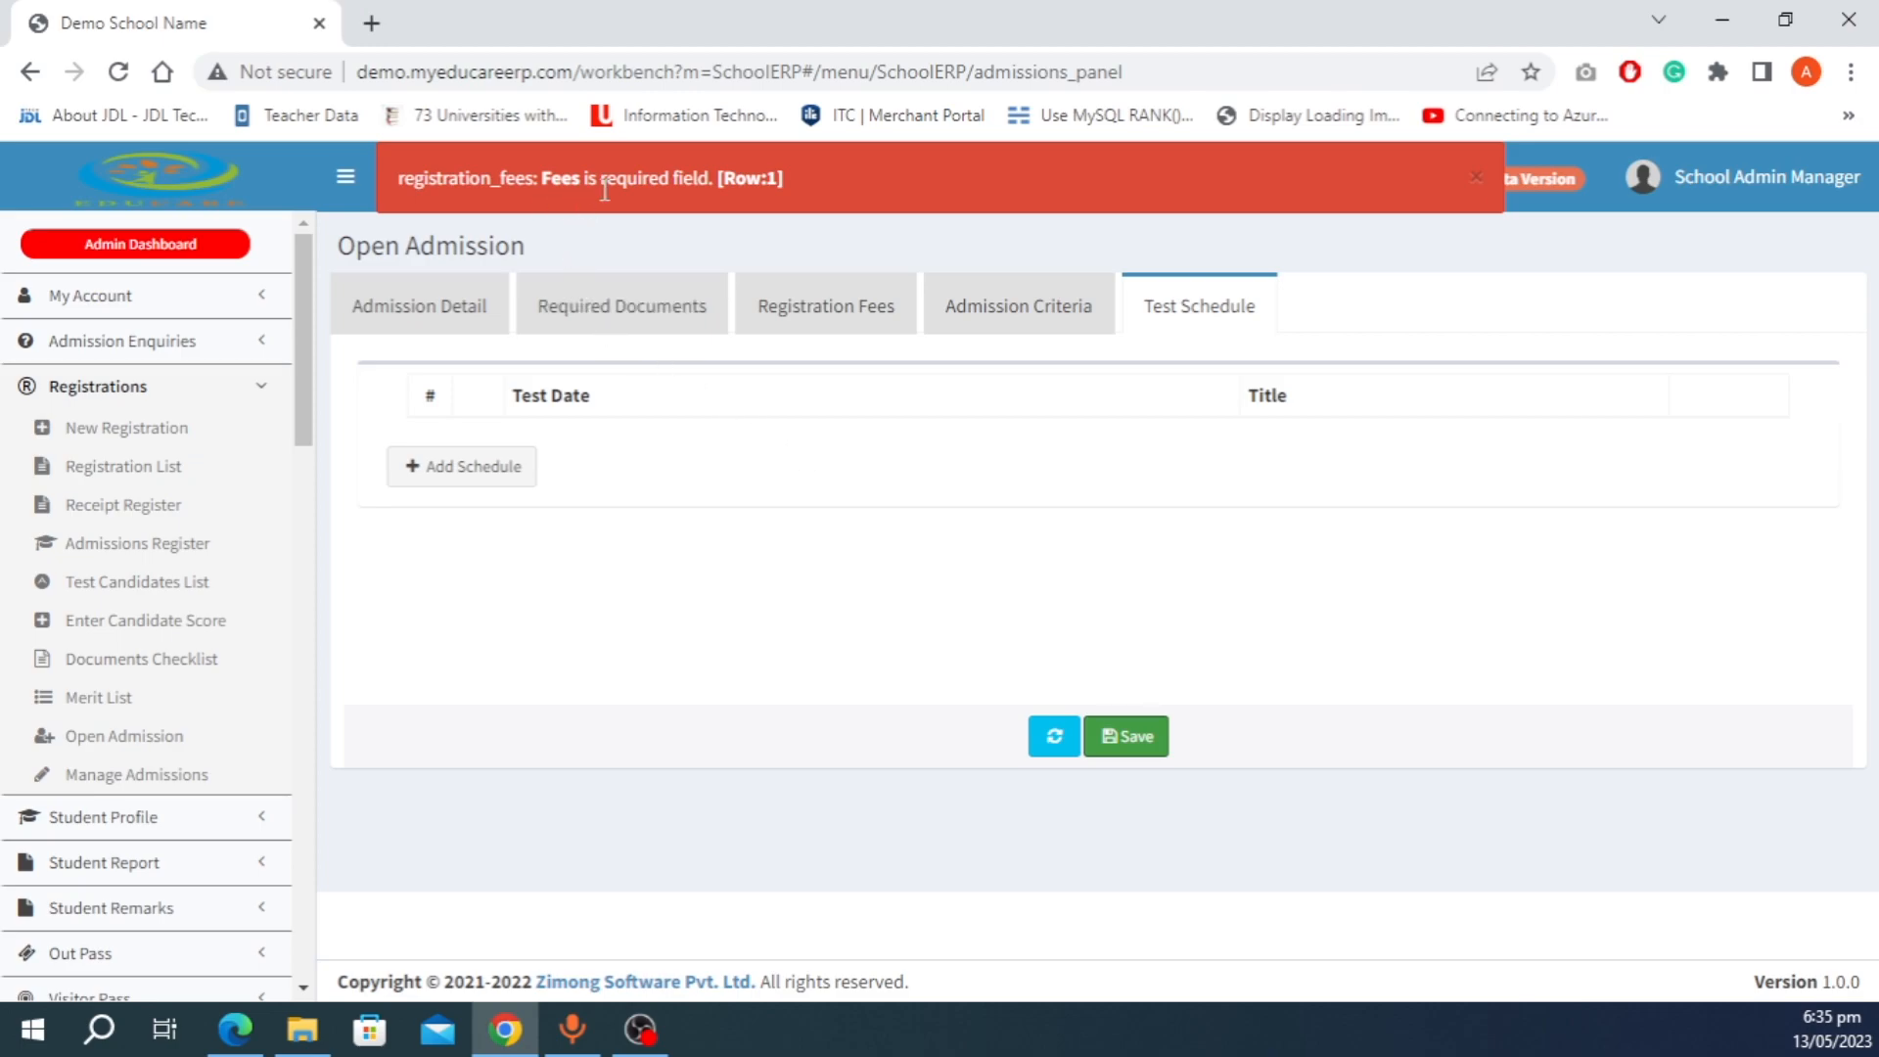
left_click(842, 323)
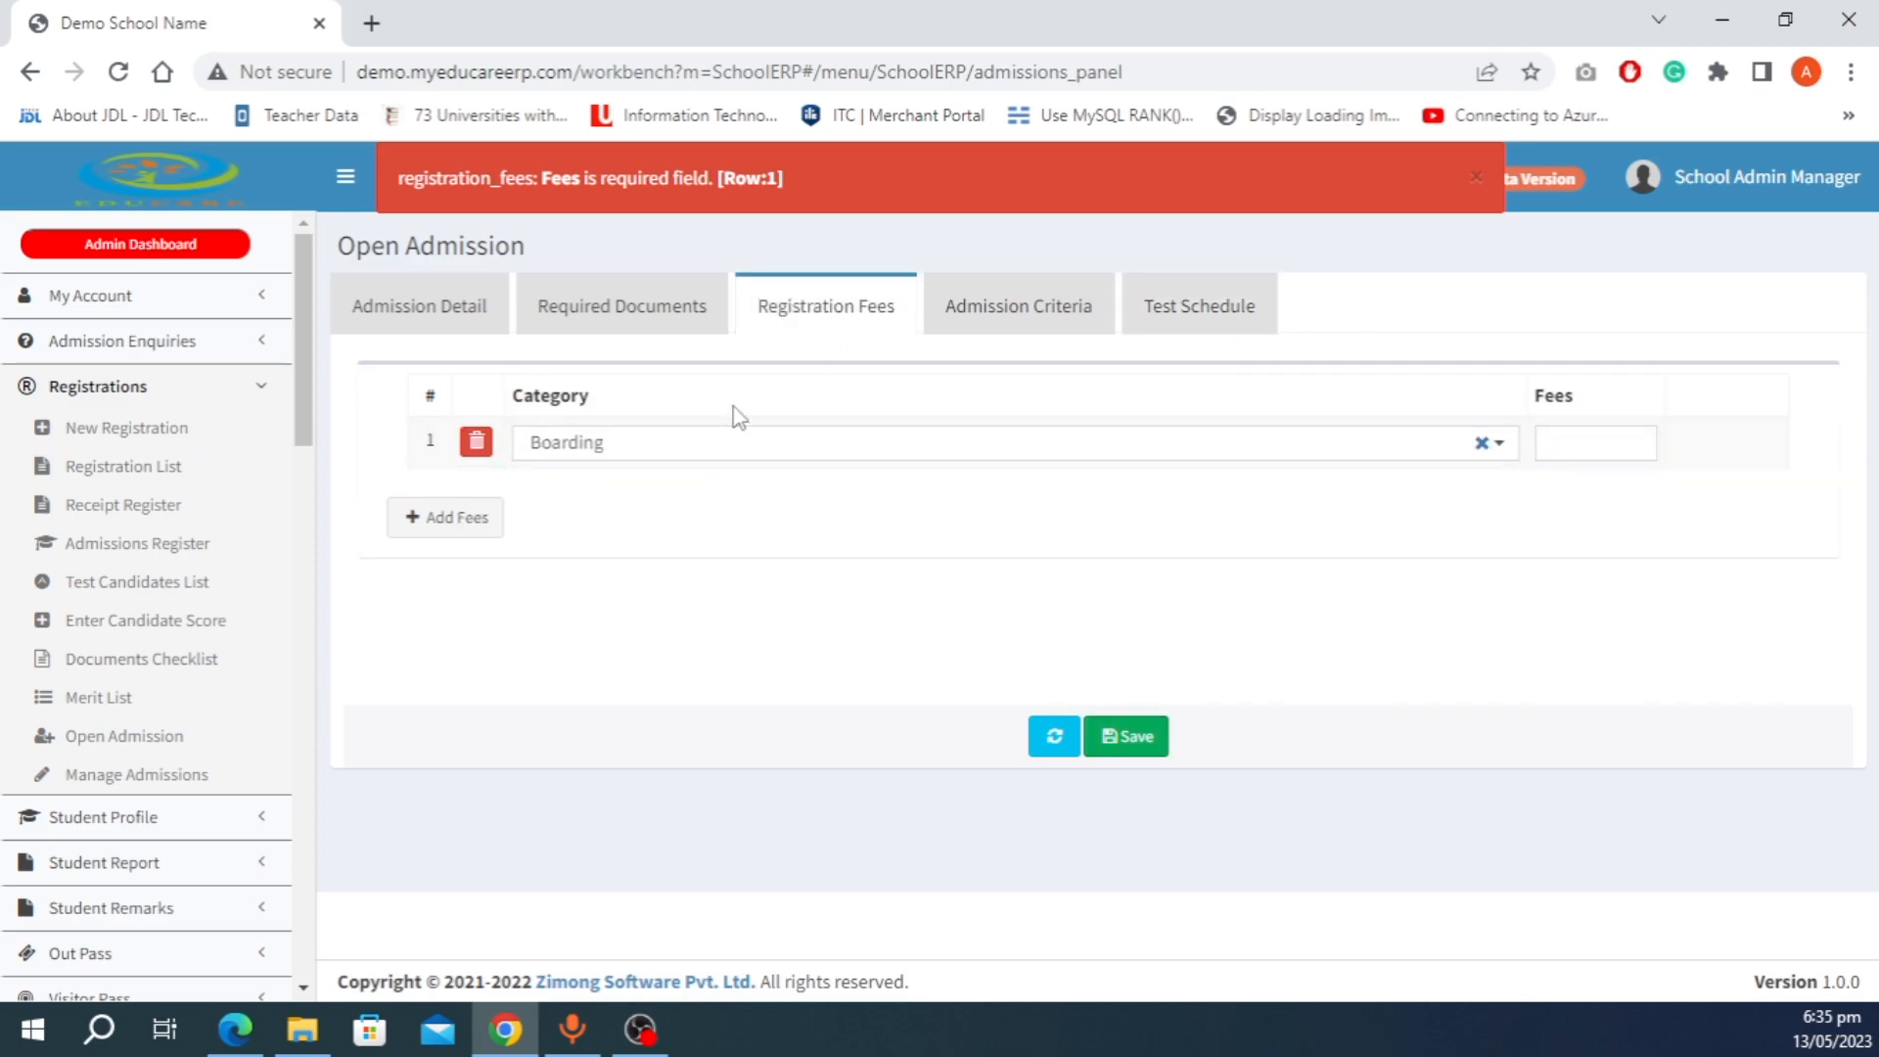
left_click(479, 444)
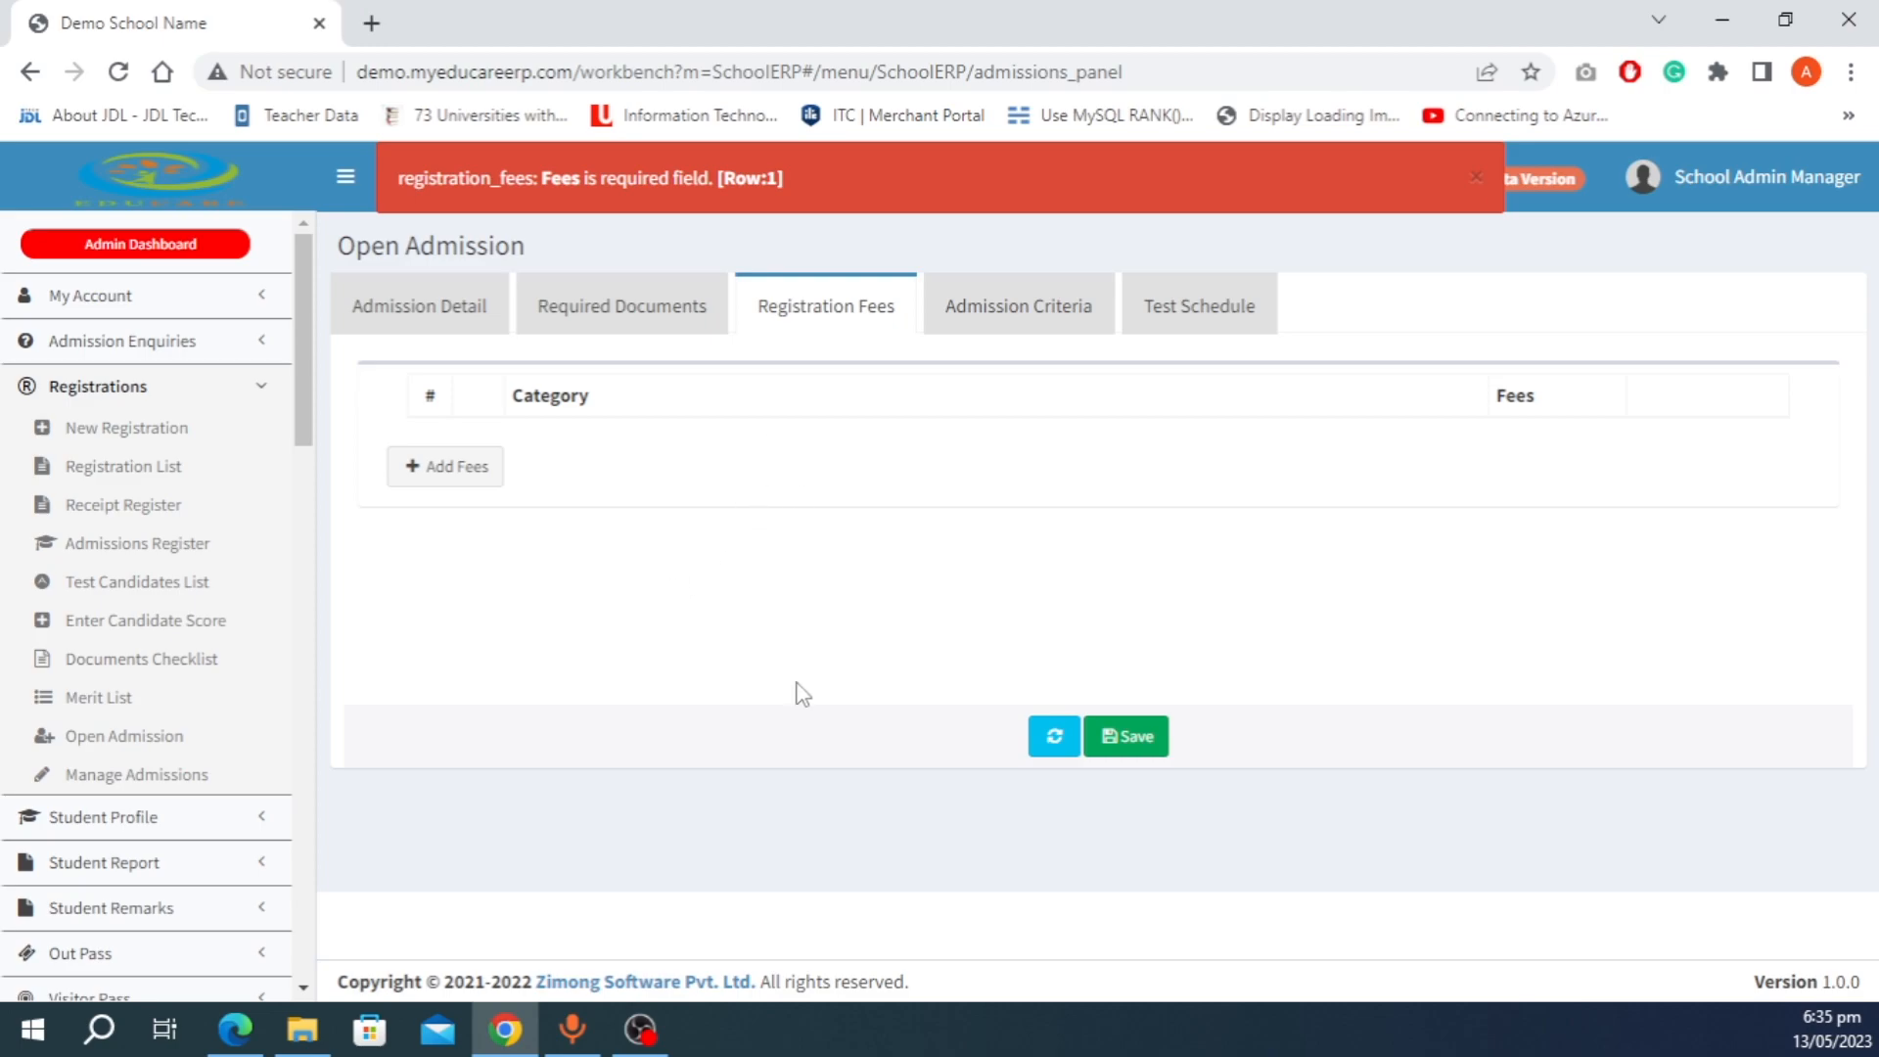
left_click(1135, 744)
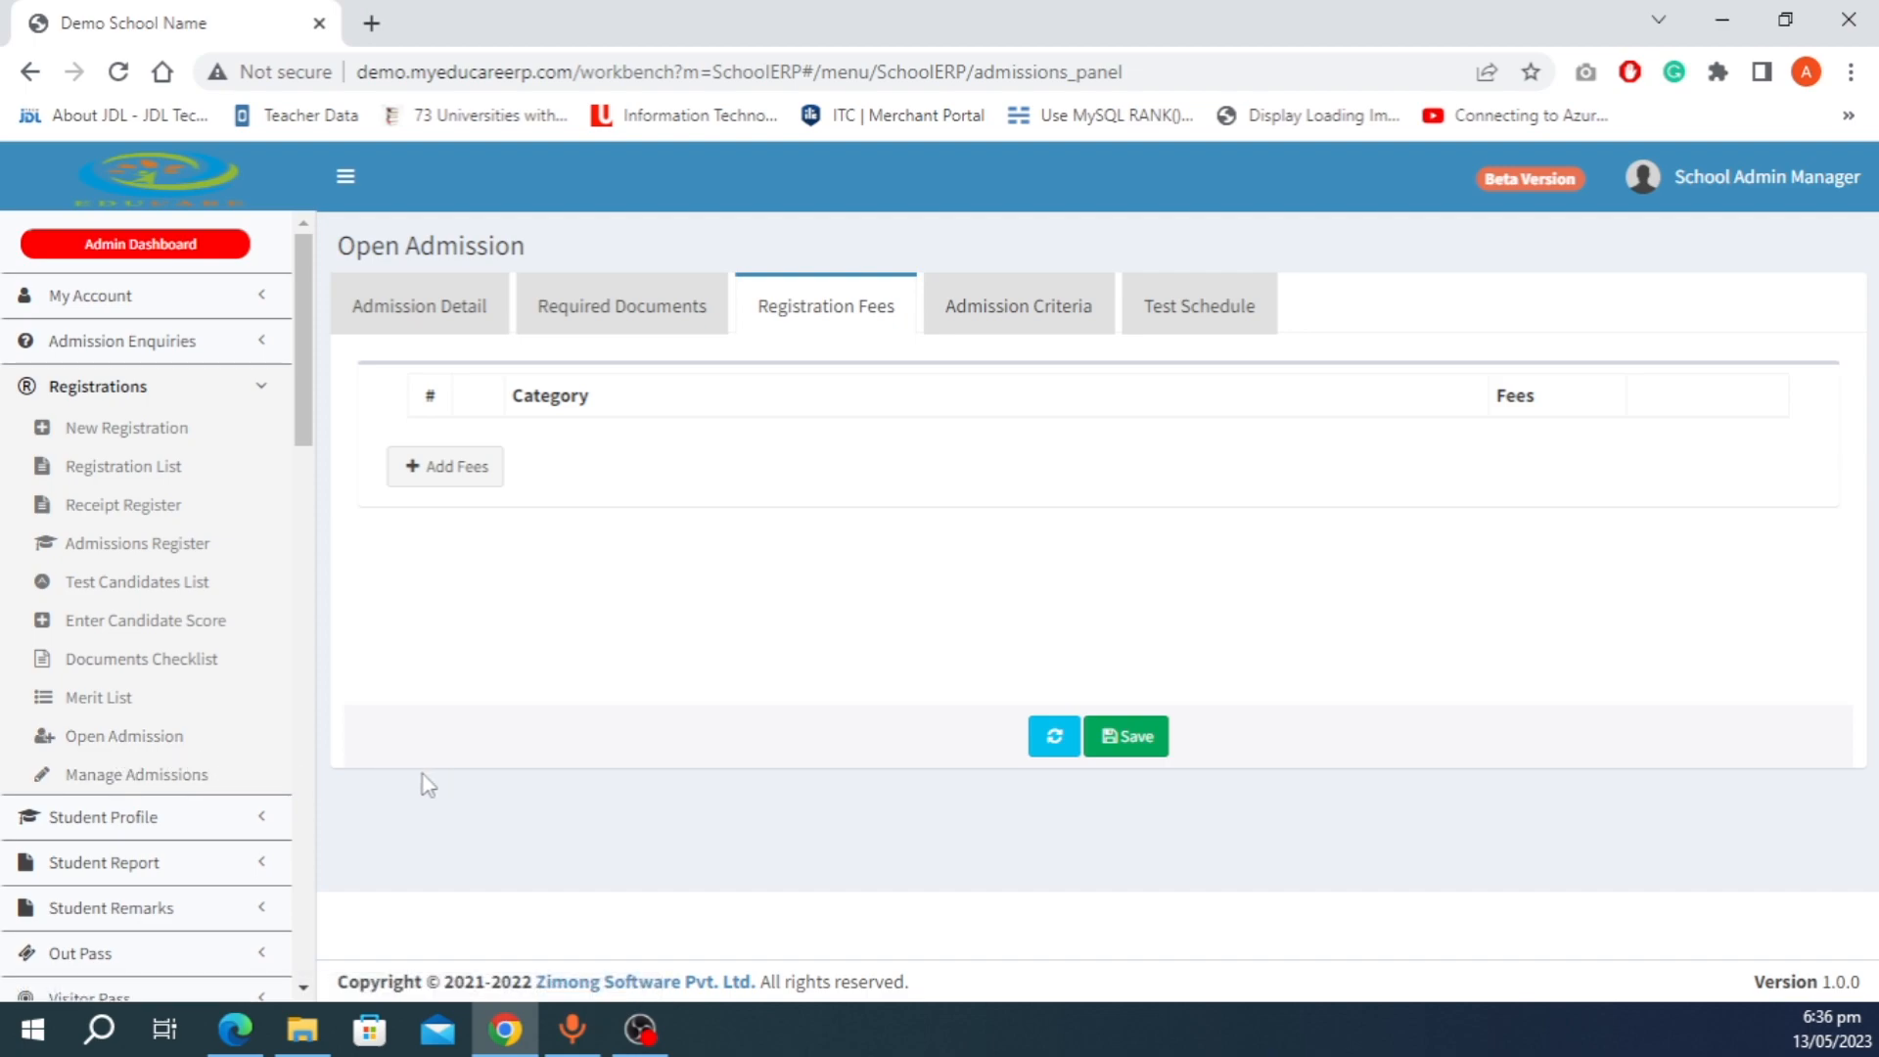
Step: Open the list of managed admissions and view the form sale register for the Basic Three admission
left_click(124, 778)
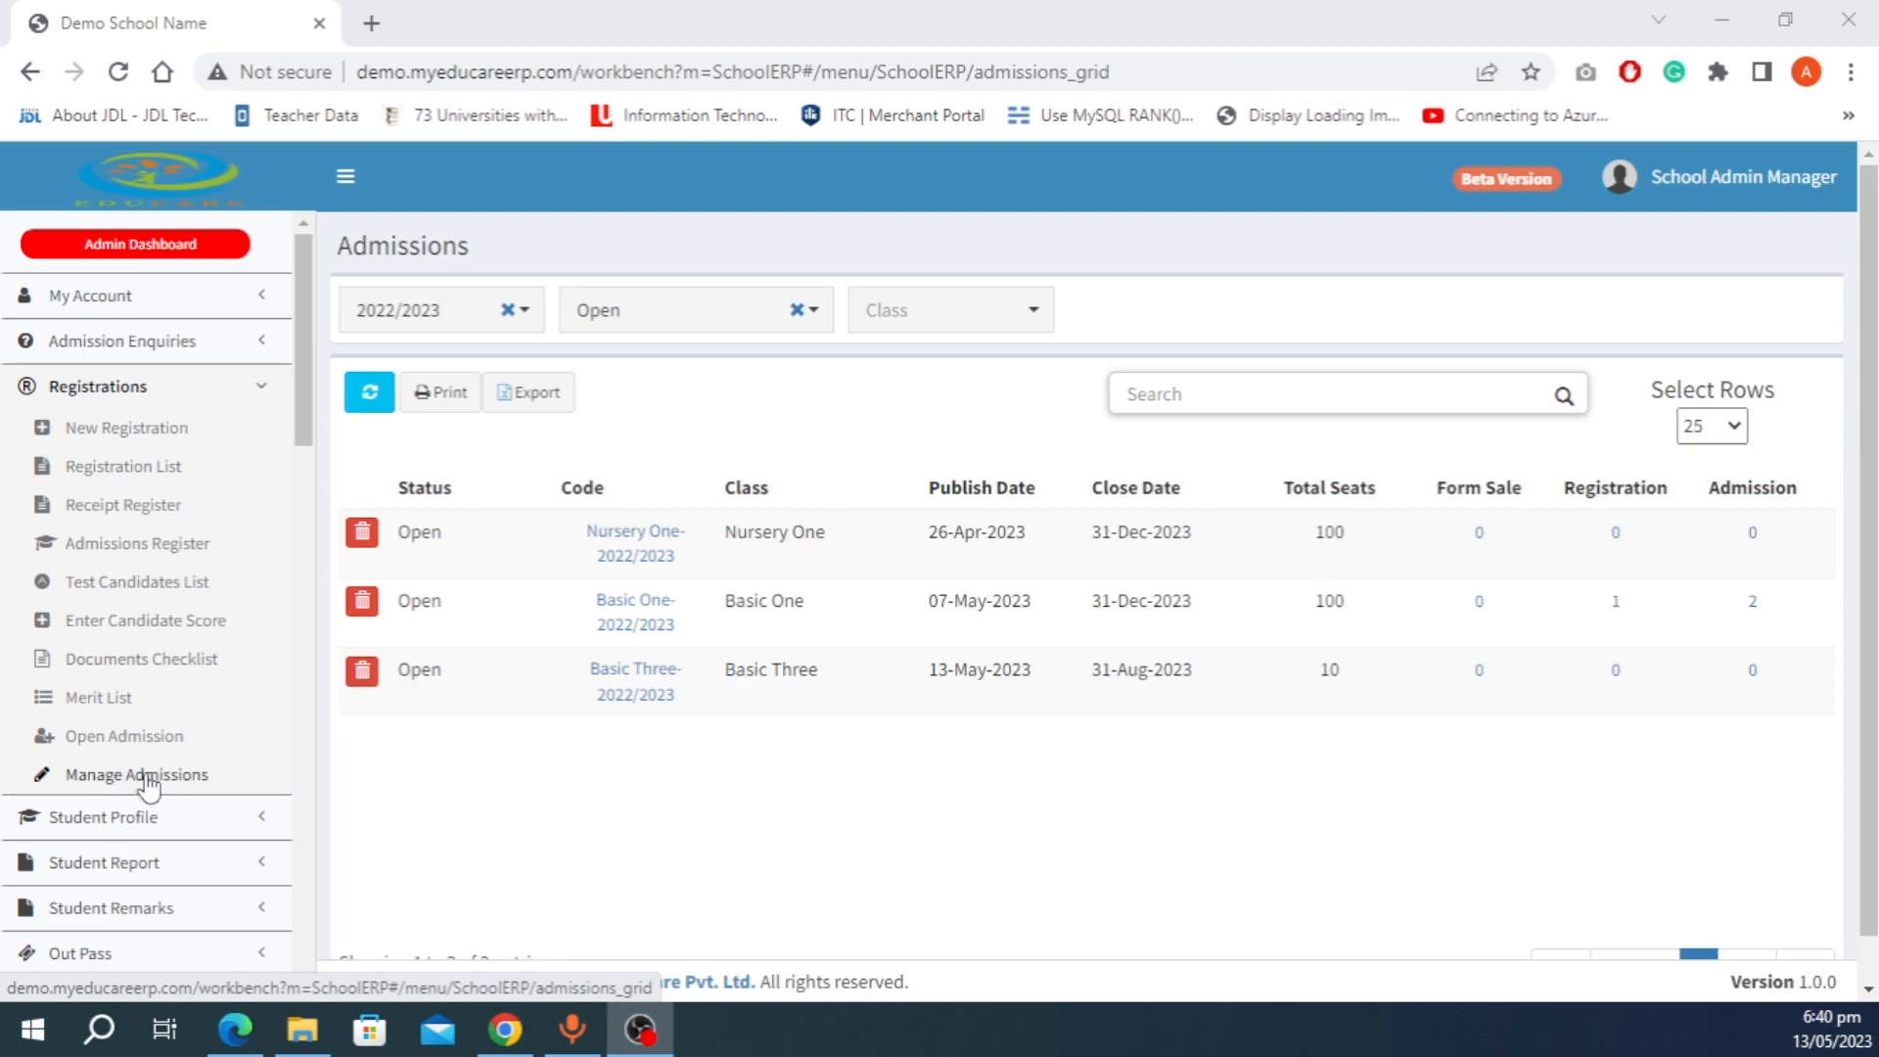
left_click(147, 775)
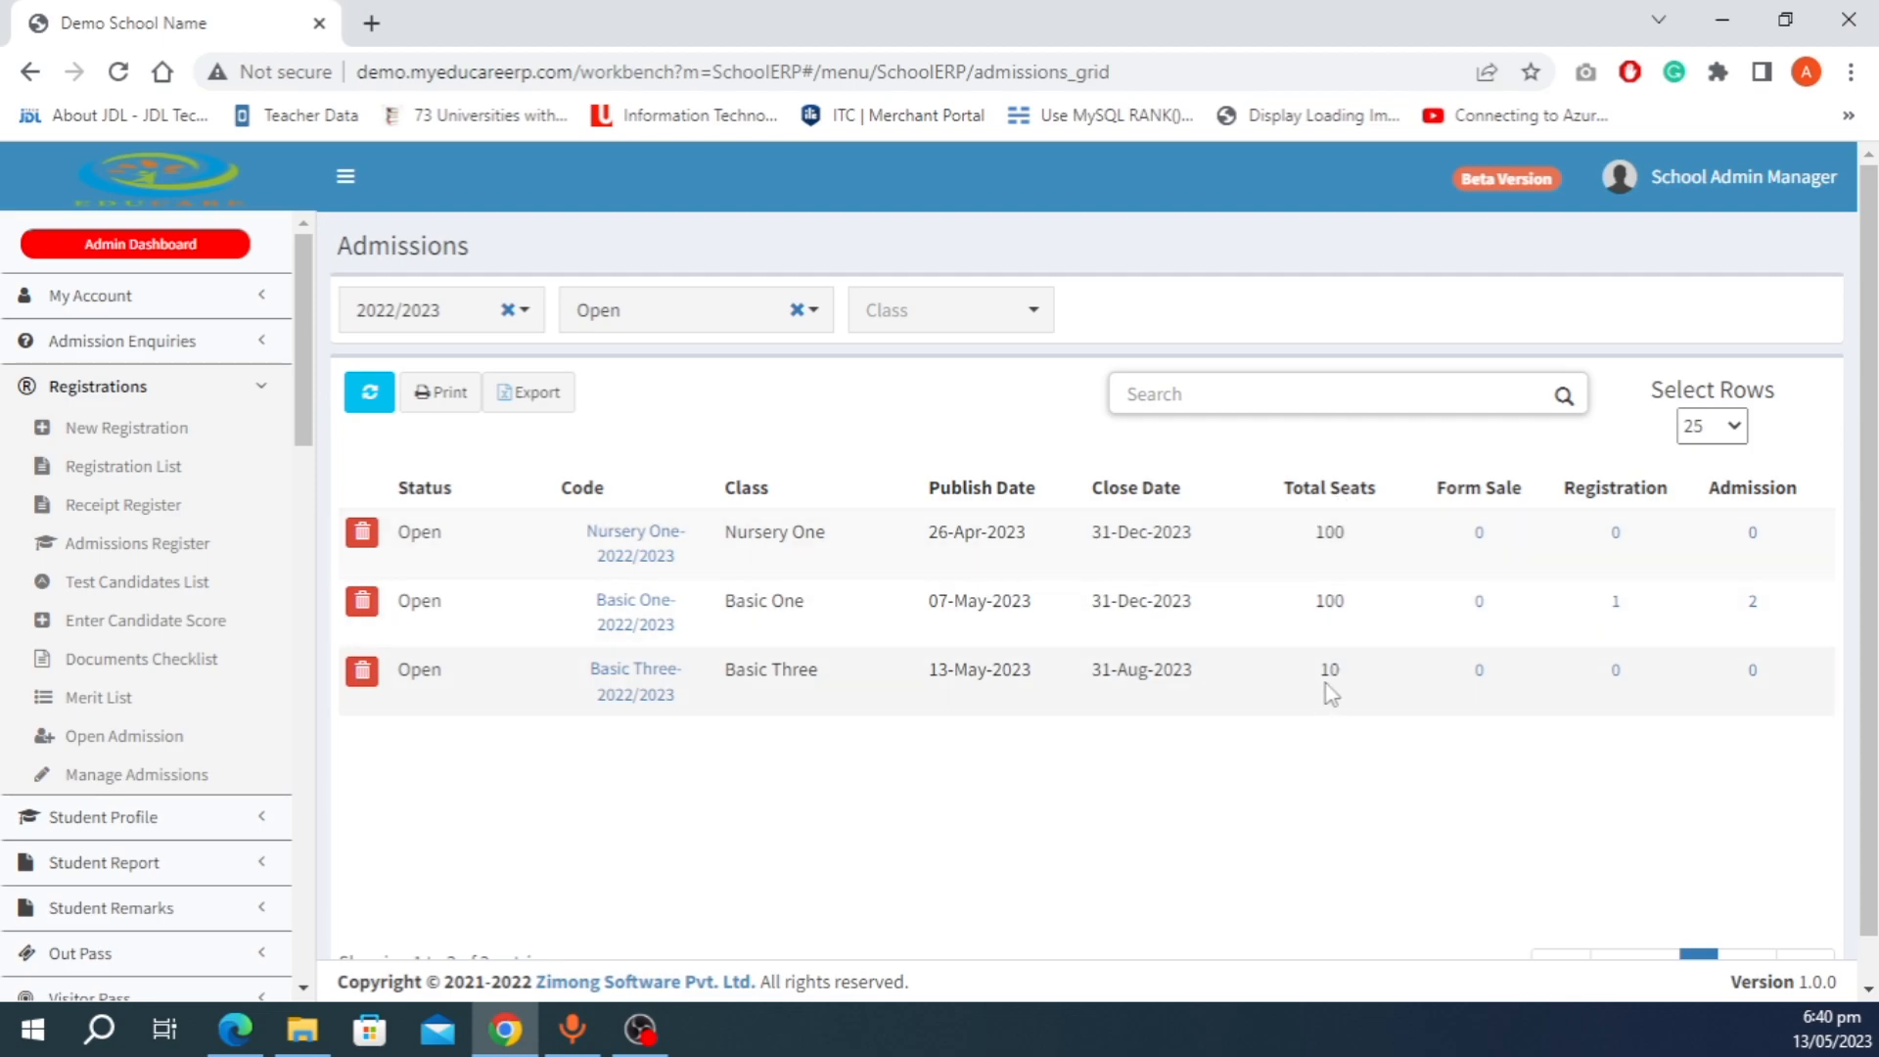
left_click_drag(1322, 671, 1355, 675)
left_click(1335, 733)
left_click(1479, 674)
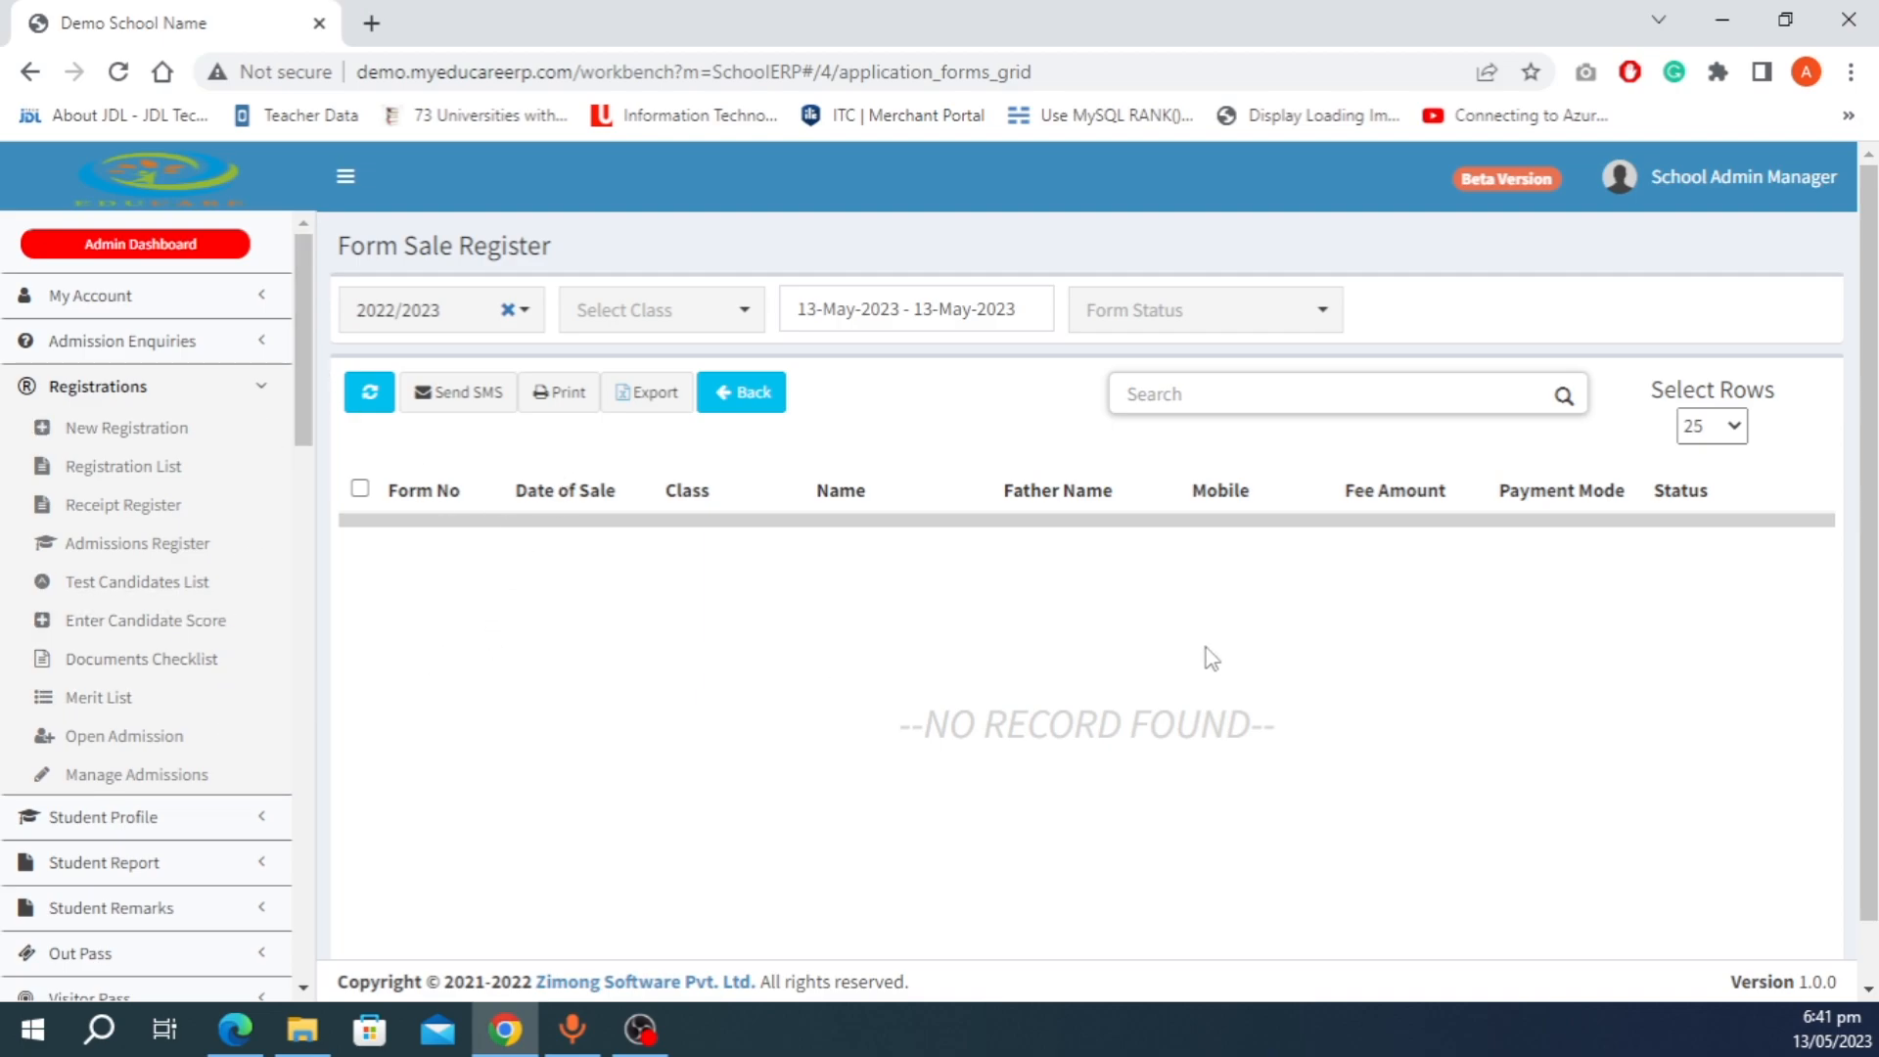
Step: Return from the form sale register to the list of open admissions
left_click(157, 775)
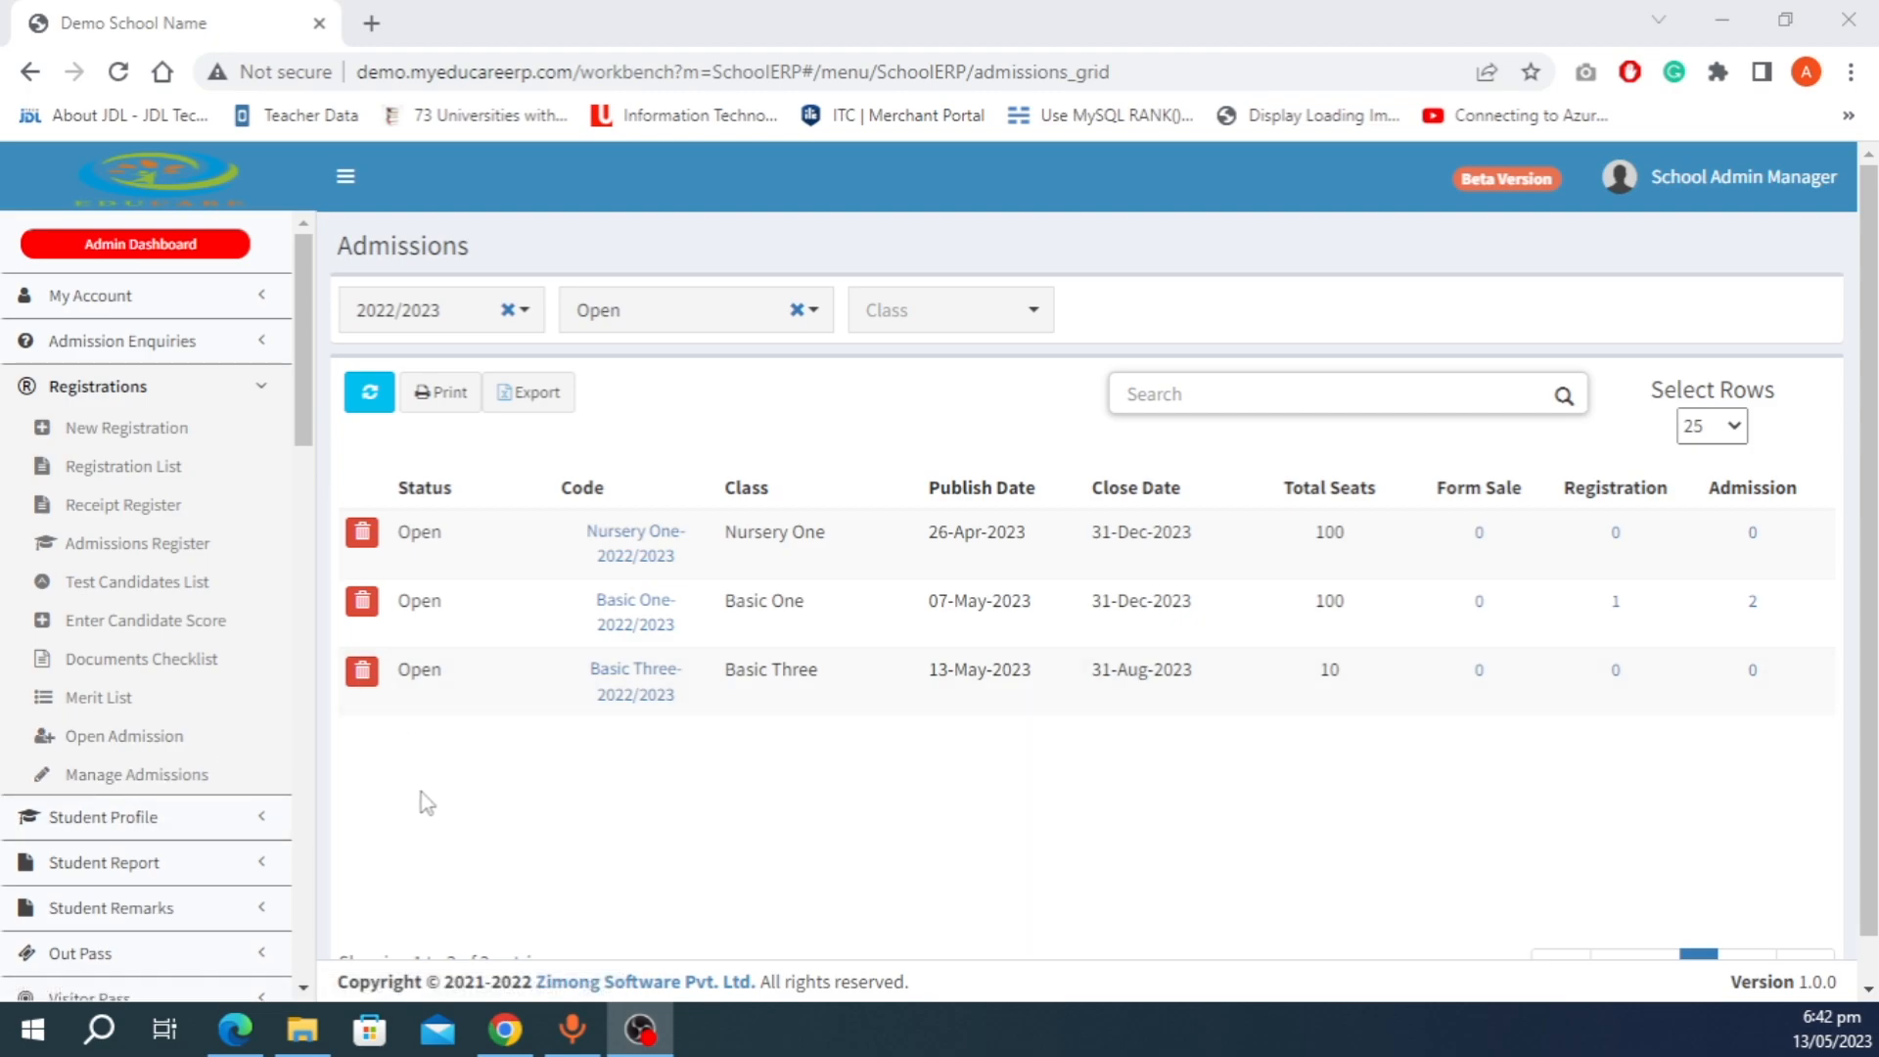
scroll(273, 735, "down", 3)
scroll(277, 631, "down", 2)
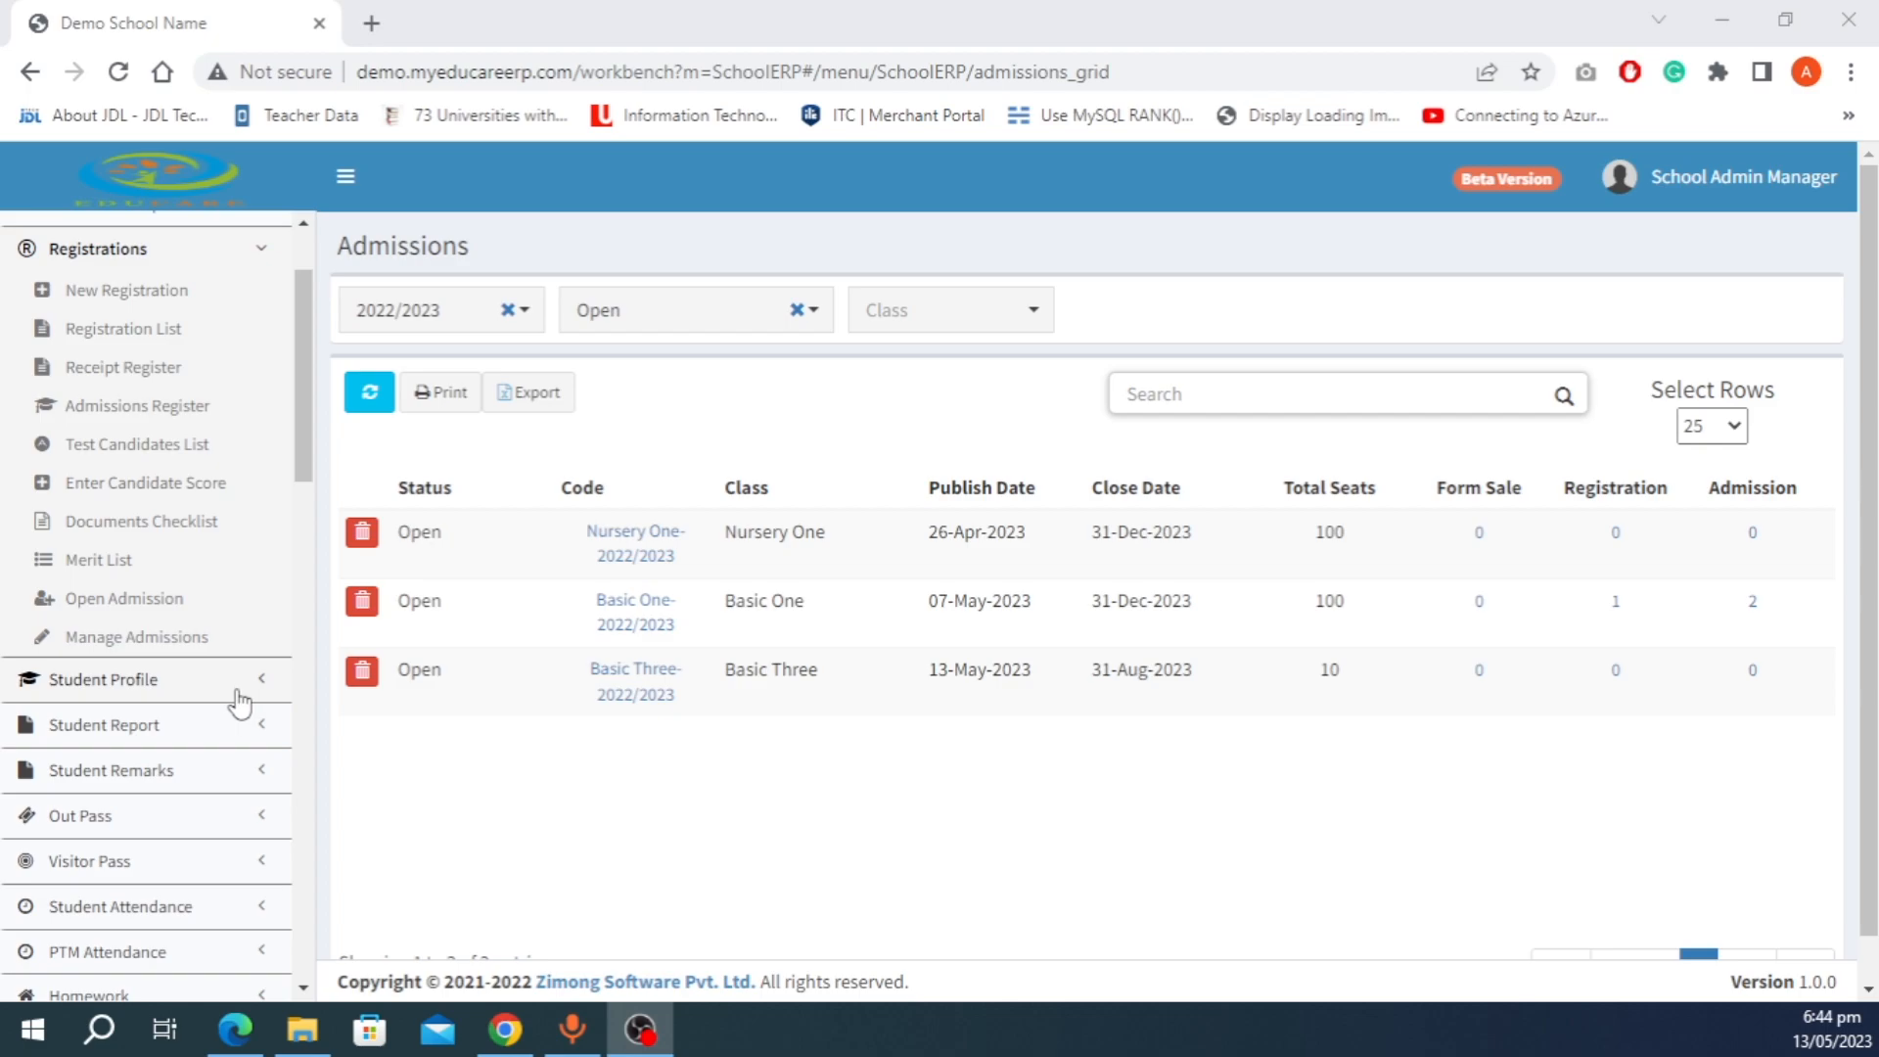
Step: Open the new student admission form under Student Profile and review its Admission Detail fields
left_click(152, 682)
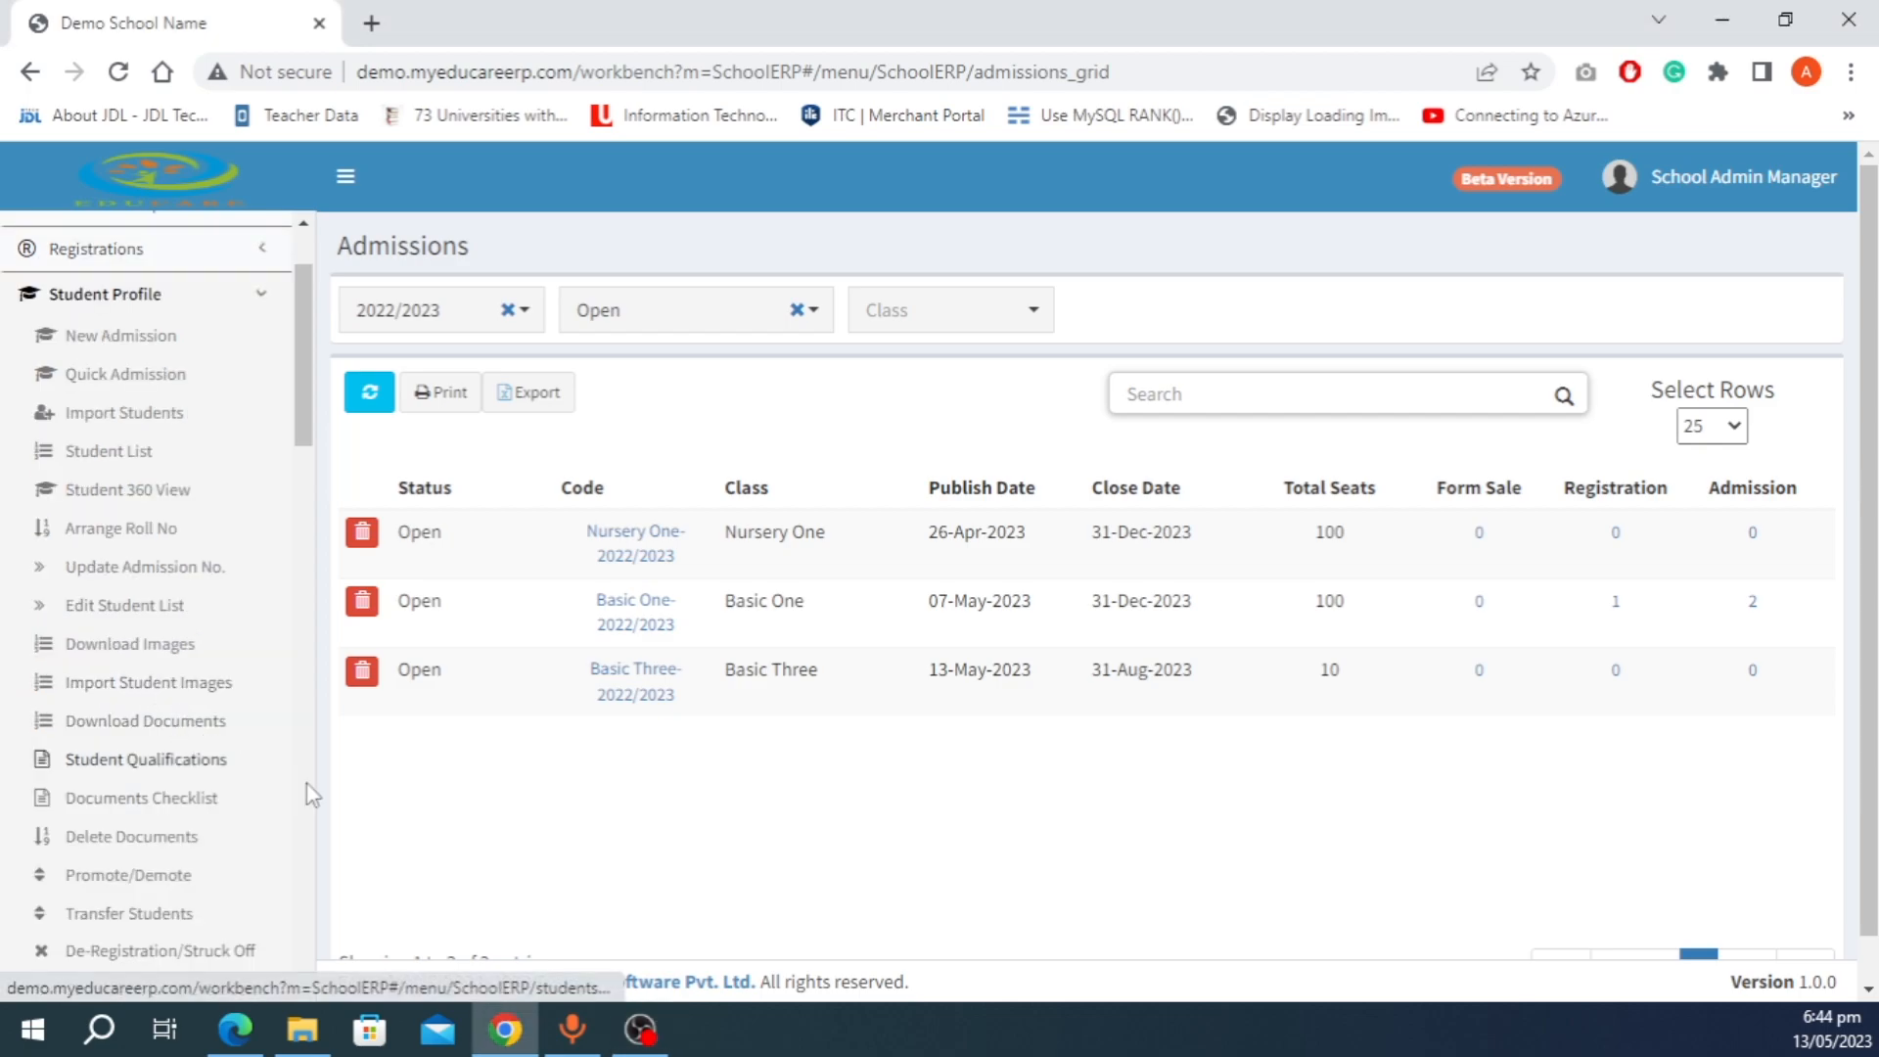
scroll(209, 671, "up", 2)
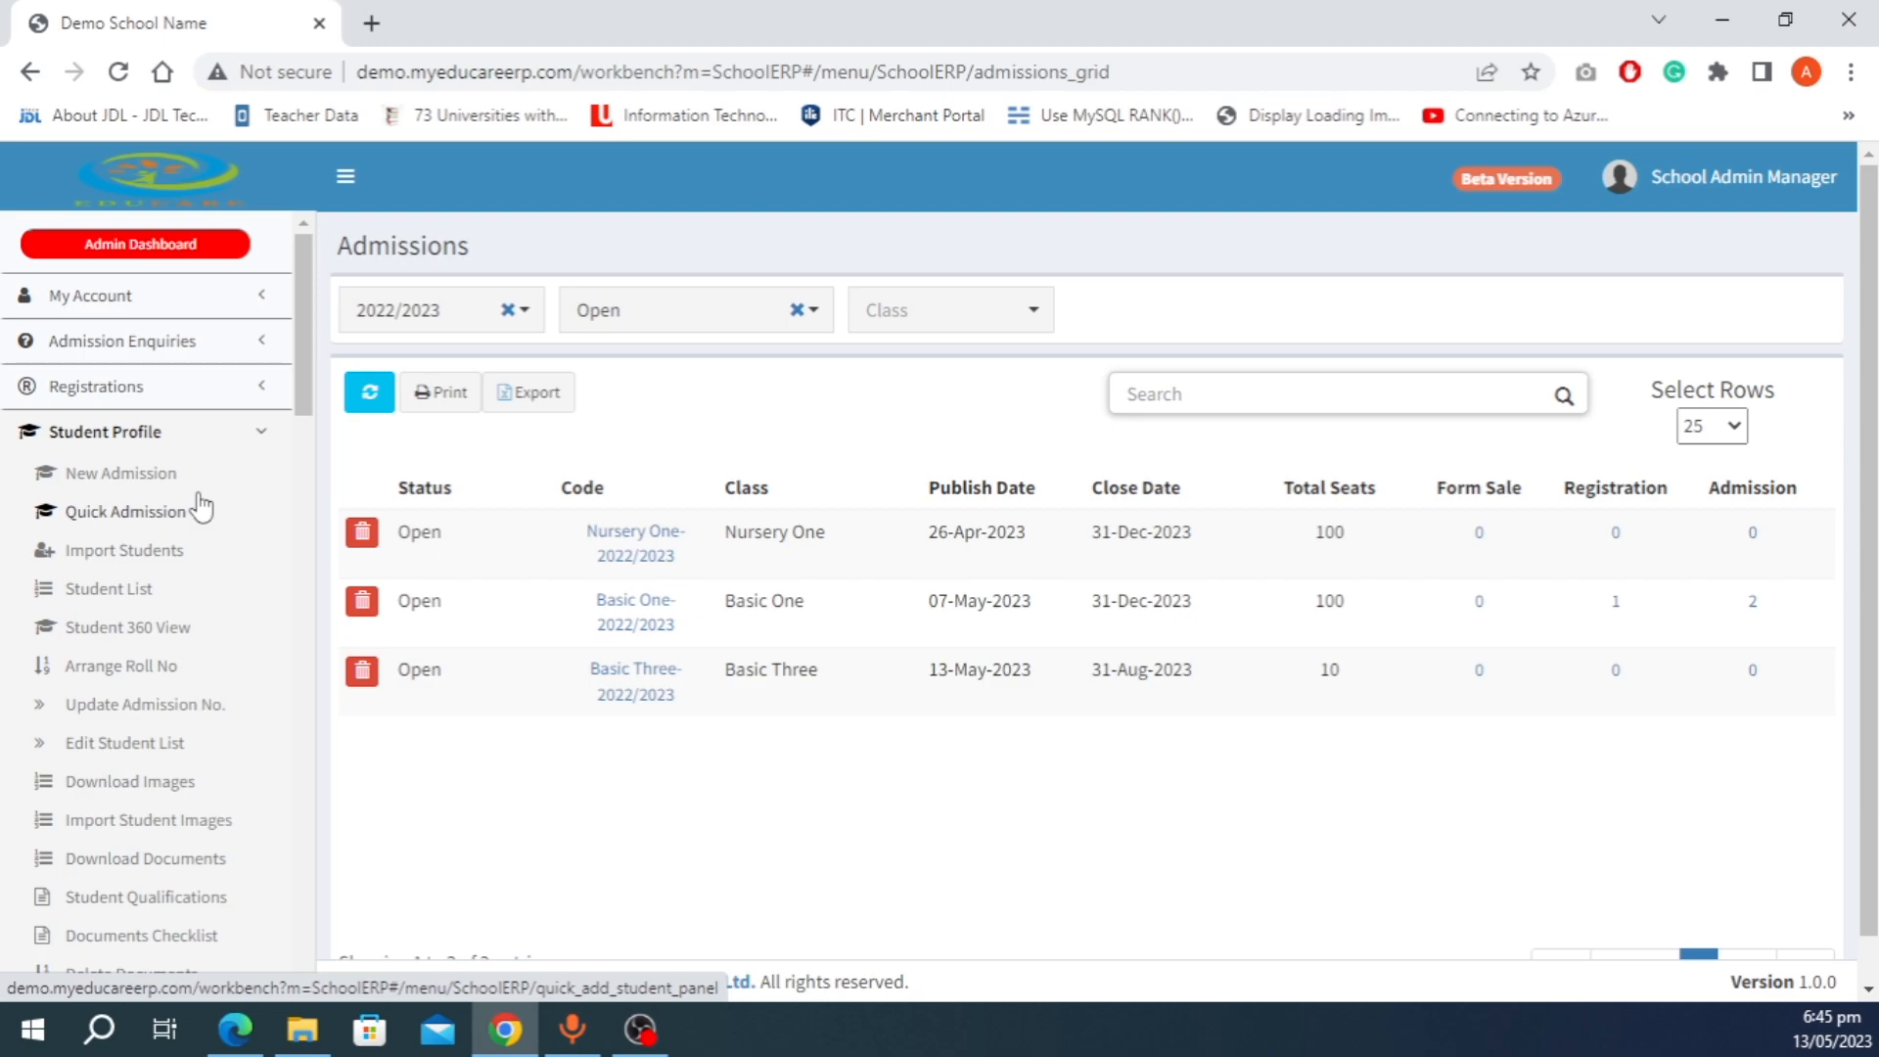
left_click(134, 482)
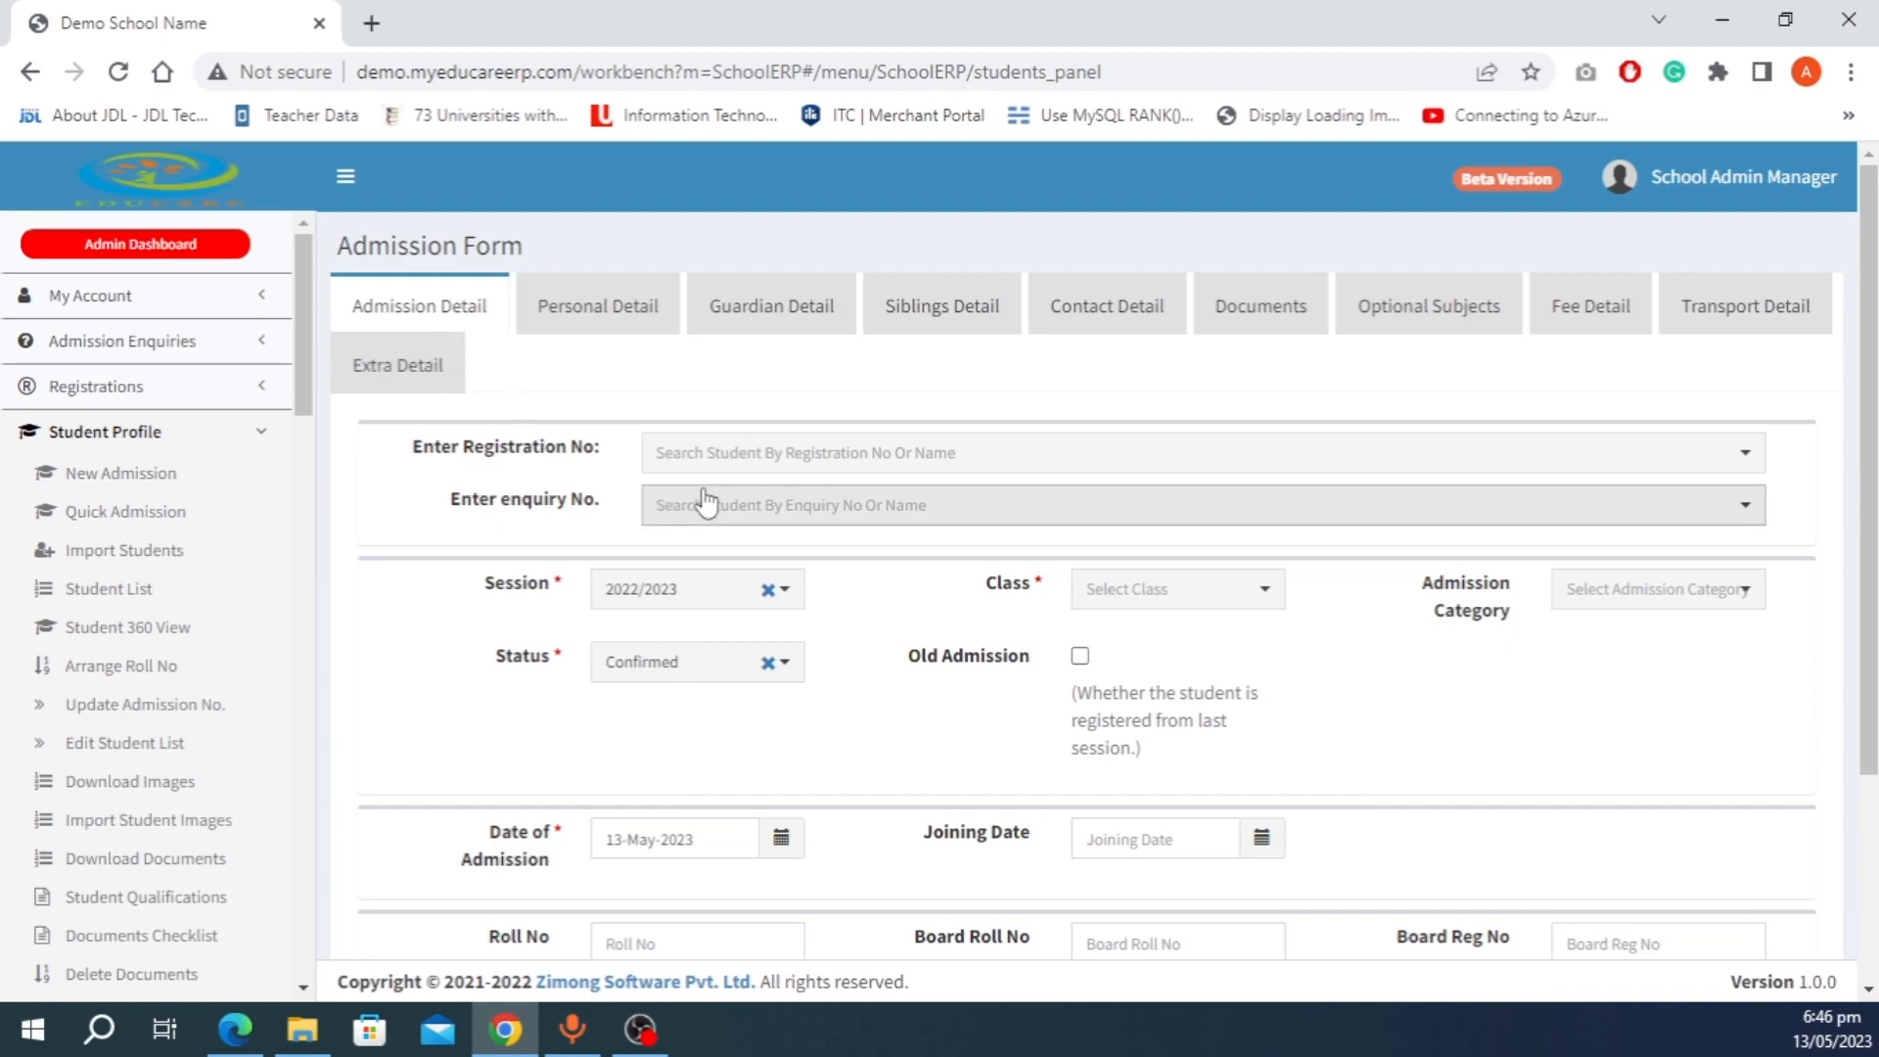
scroll(927, 573, "down", 2)
scroll(928, 573, "down", 1)
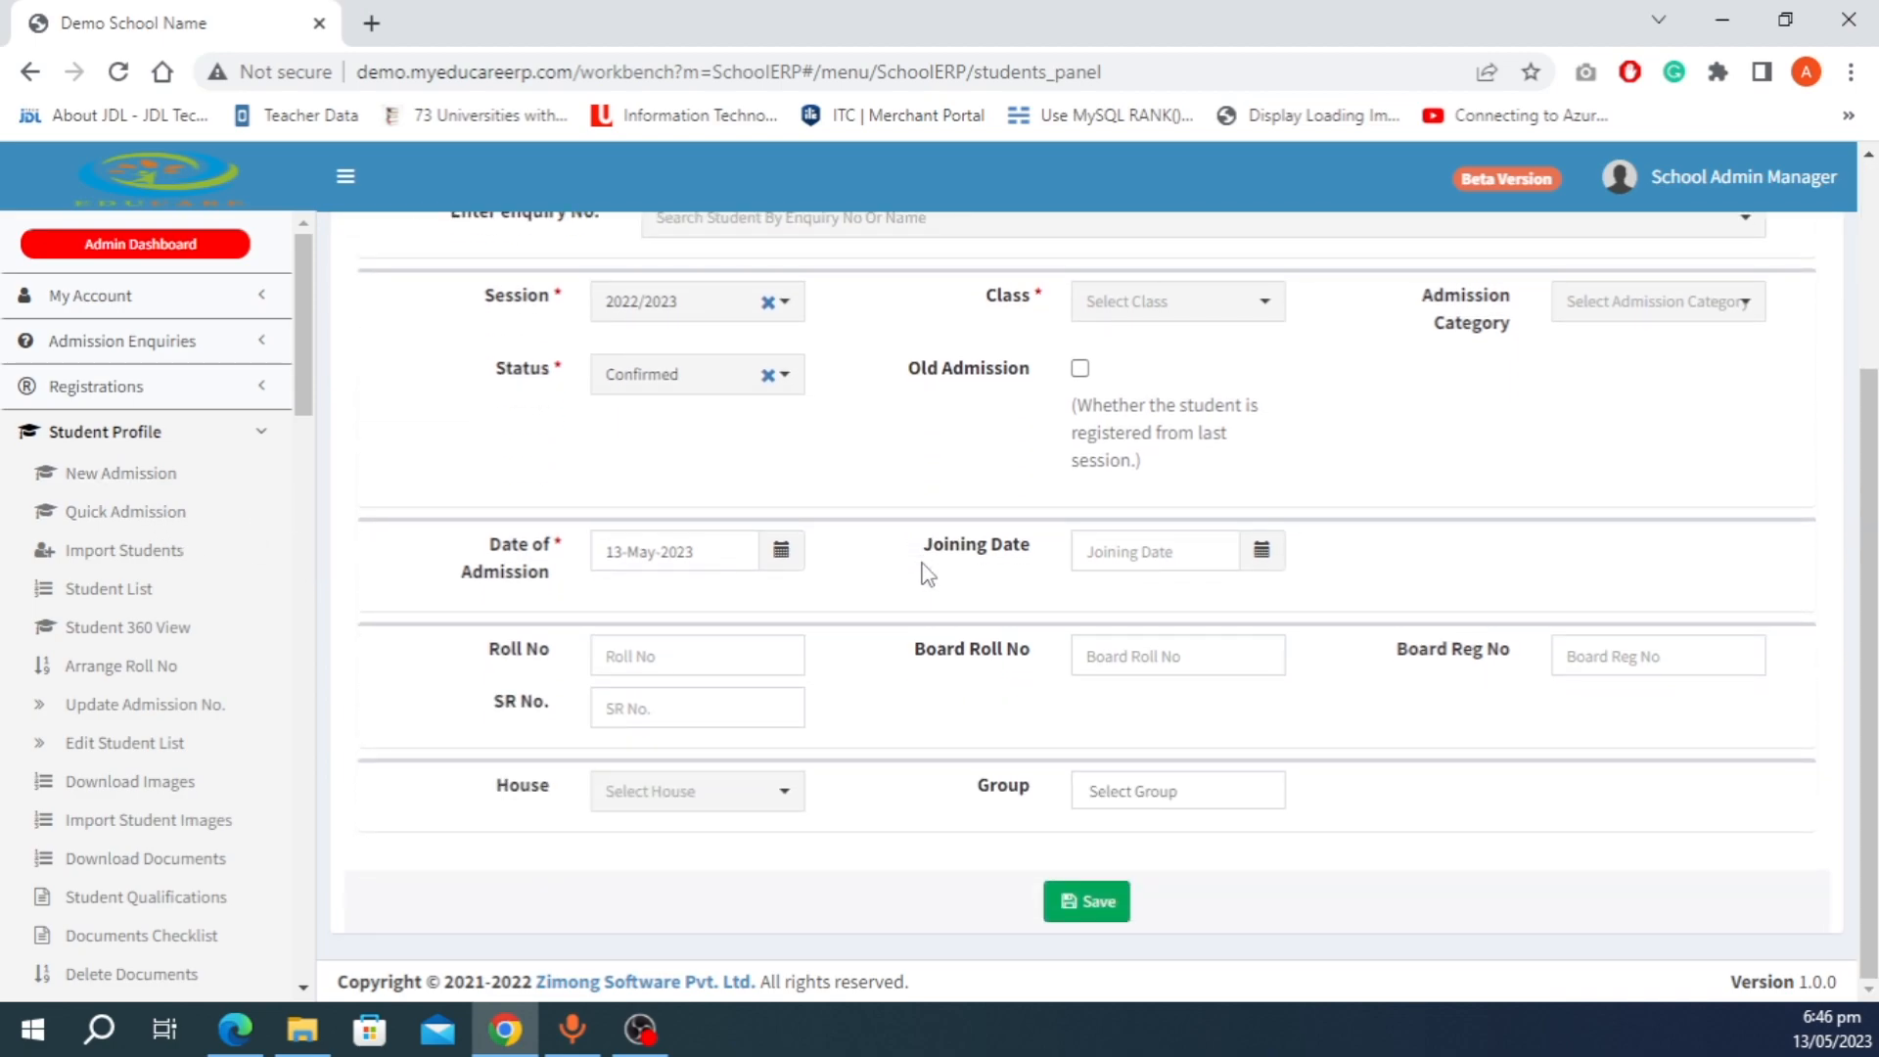
scroll(928, 592, "up", 3)
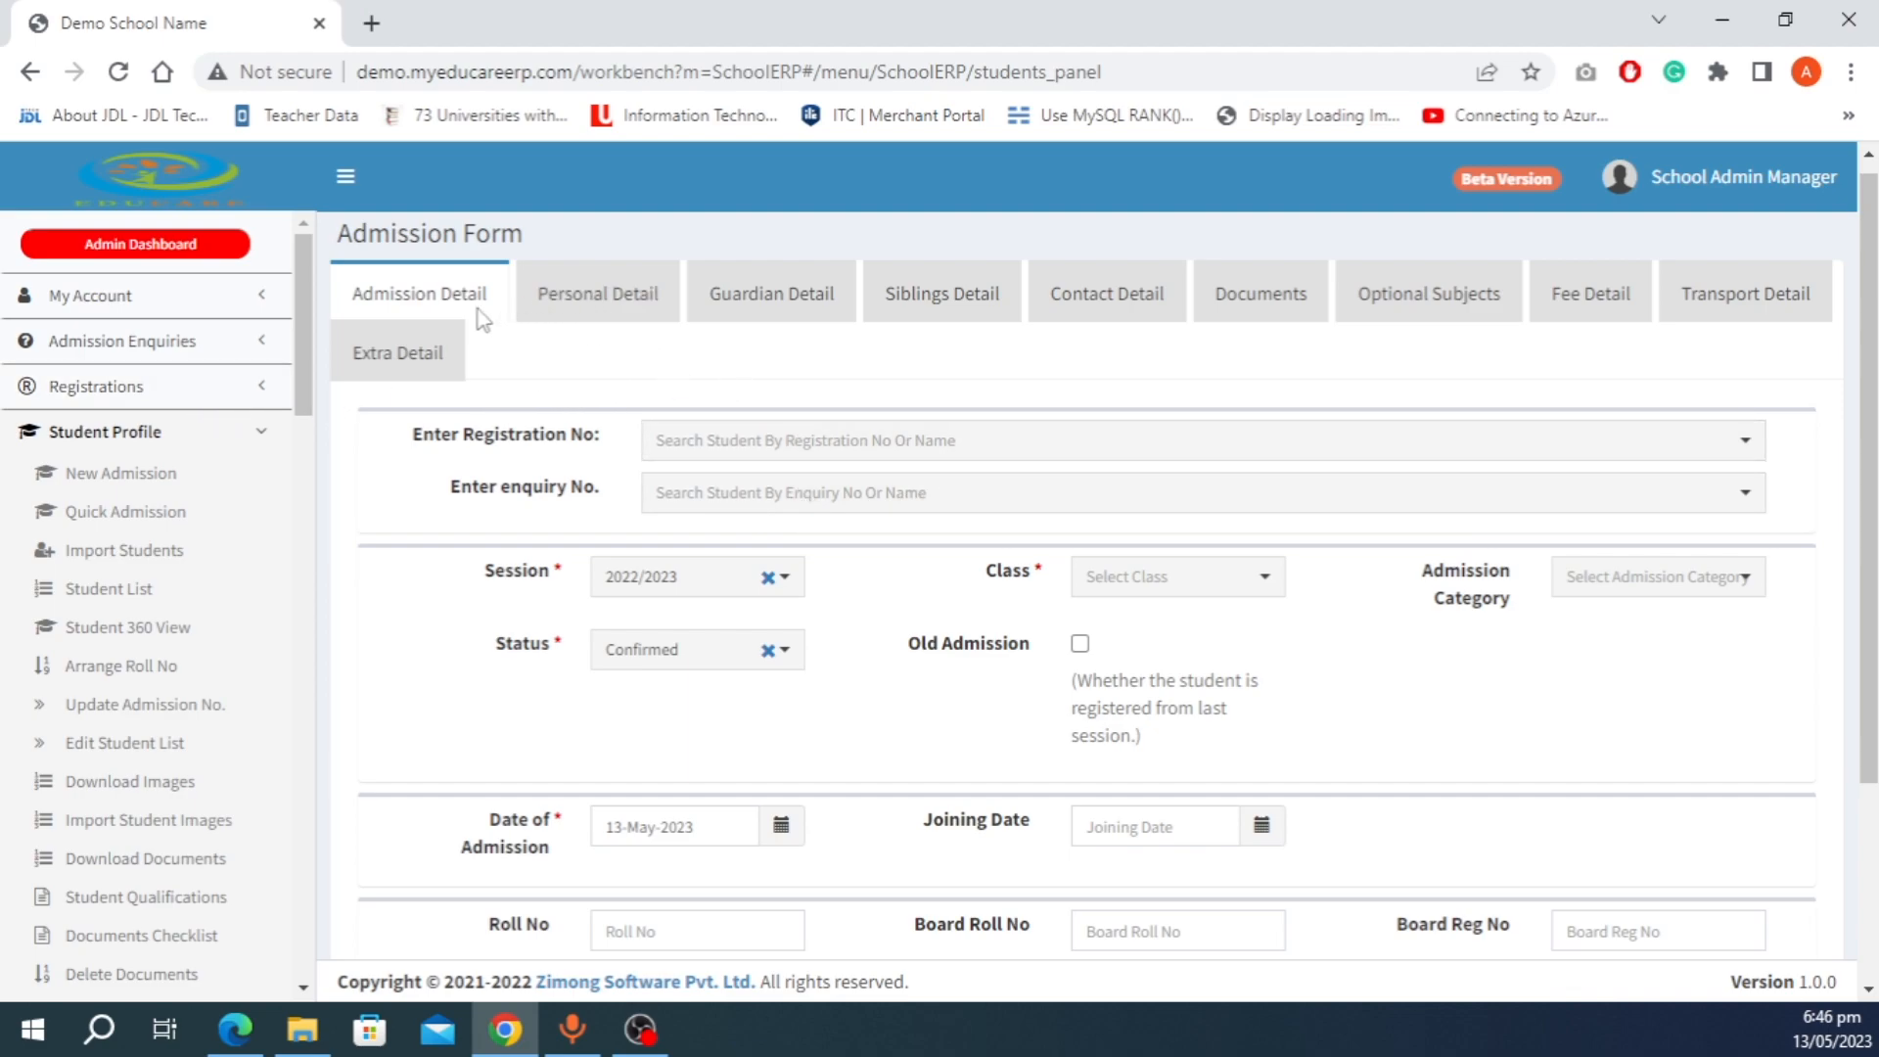
Step: Review the admission form's Personal, Guardian, Siblings and Contact Detail sections and its Documents section
left_click(618, 313)
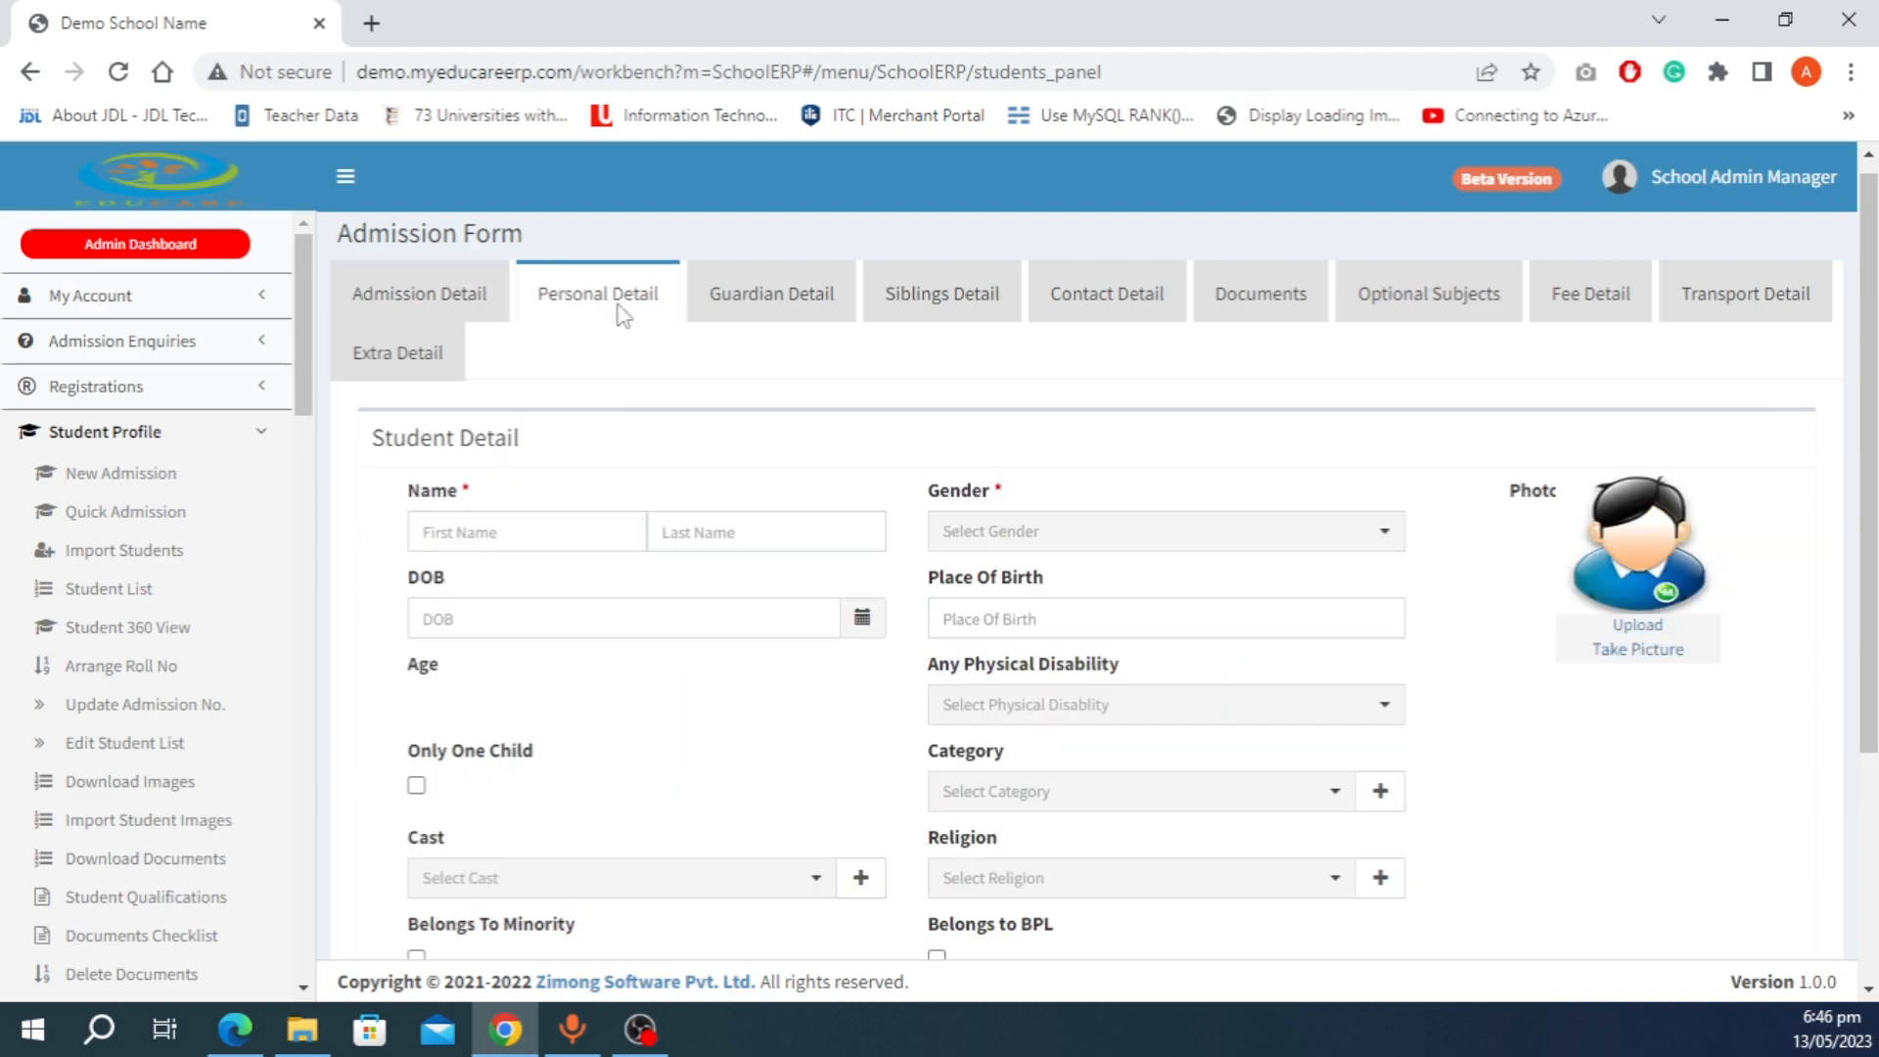
left_click(768, 296)
left_click(939, 297)
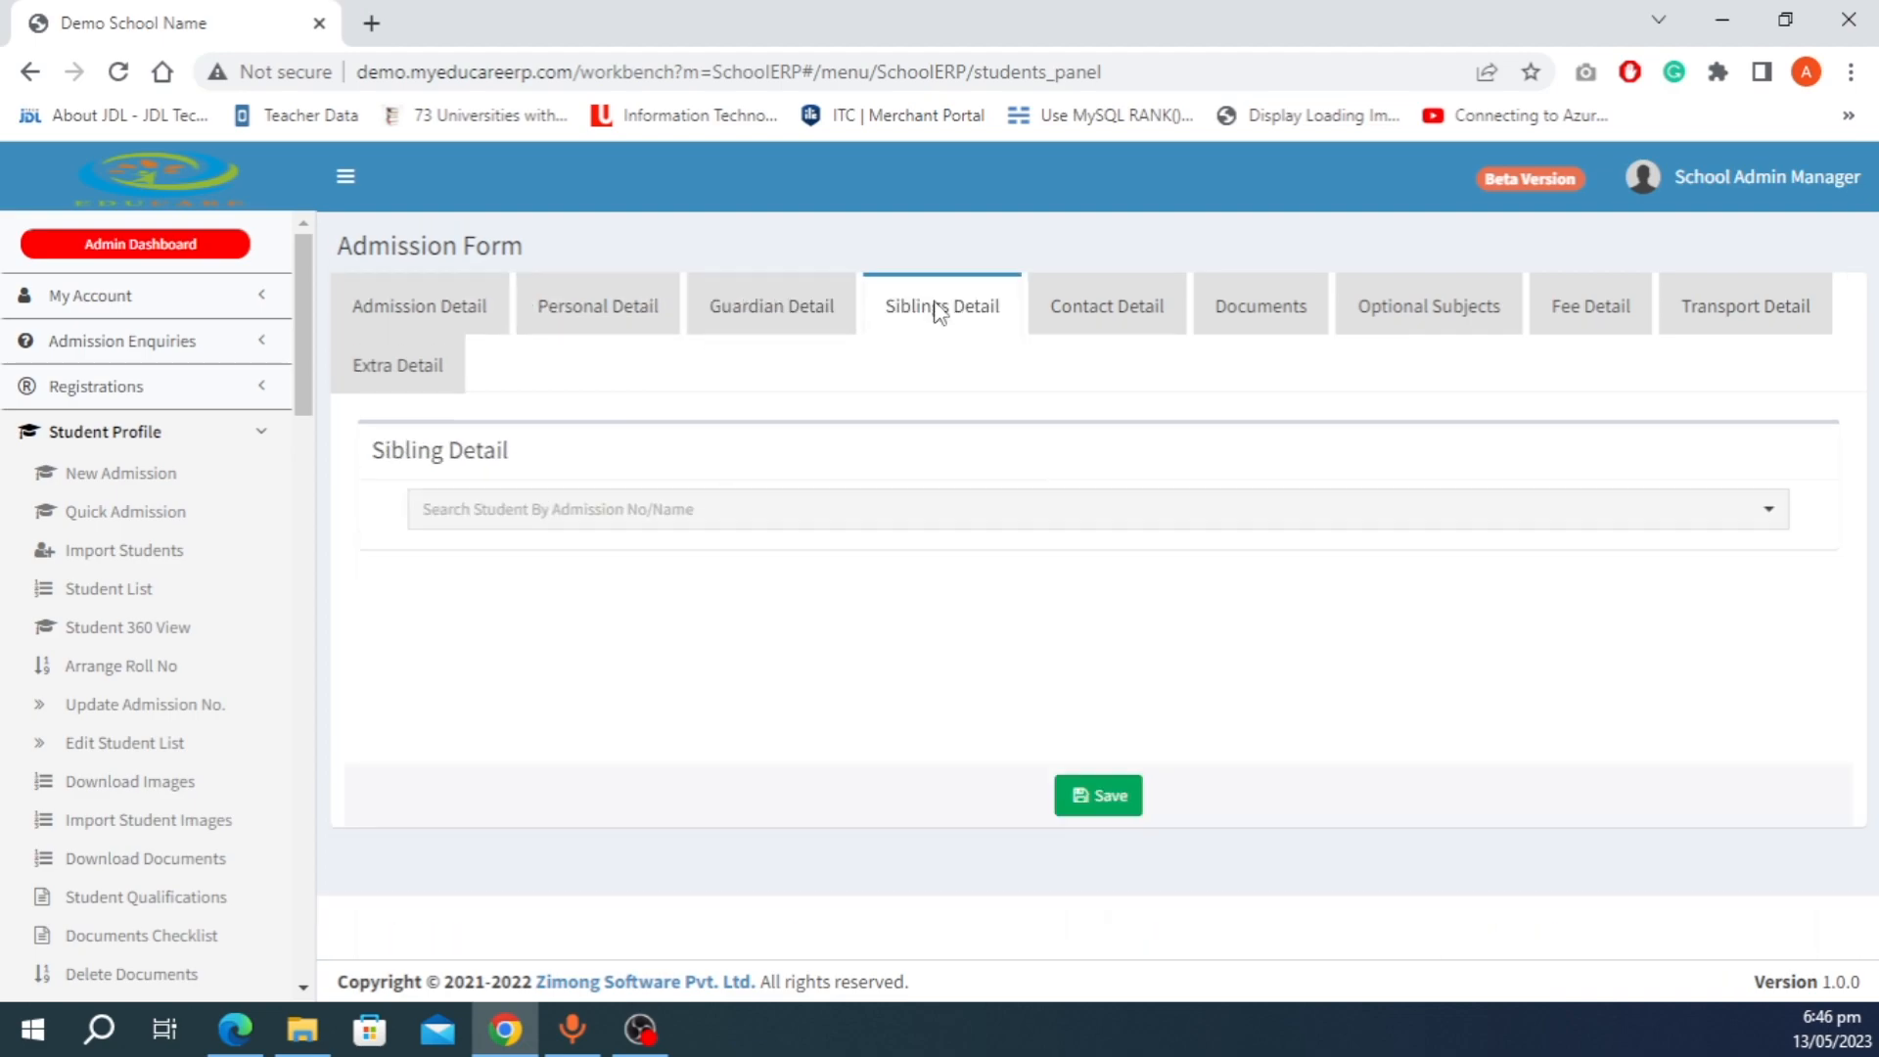
left_click(1101, 316)
left_click(1264, 321)
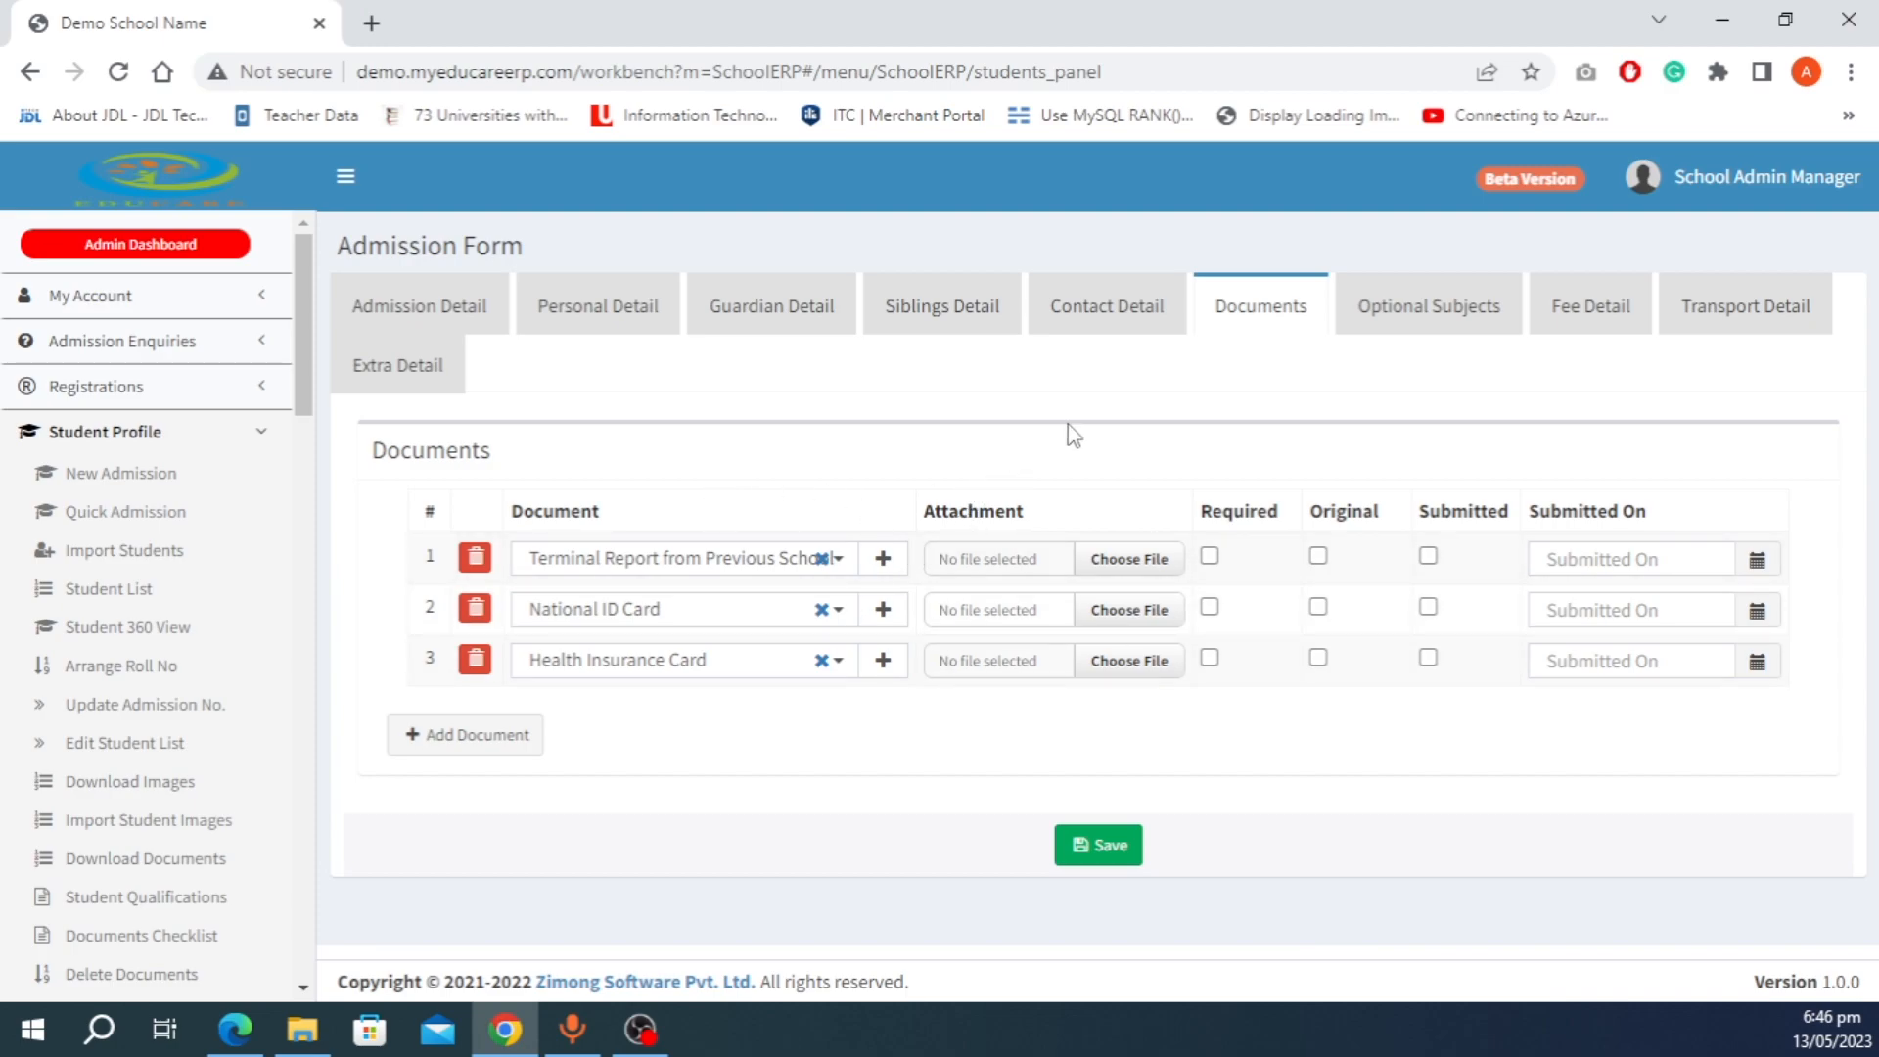
Step: Open the Quick Admission form and review its fields from Academic Detail down to Documents
left_click(115, 511)
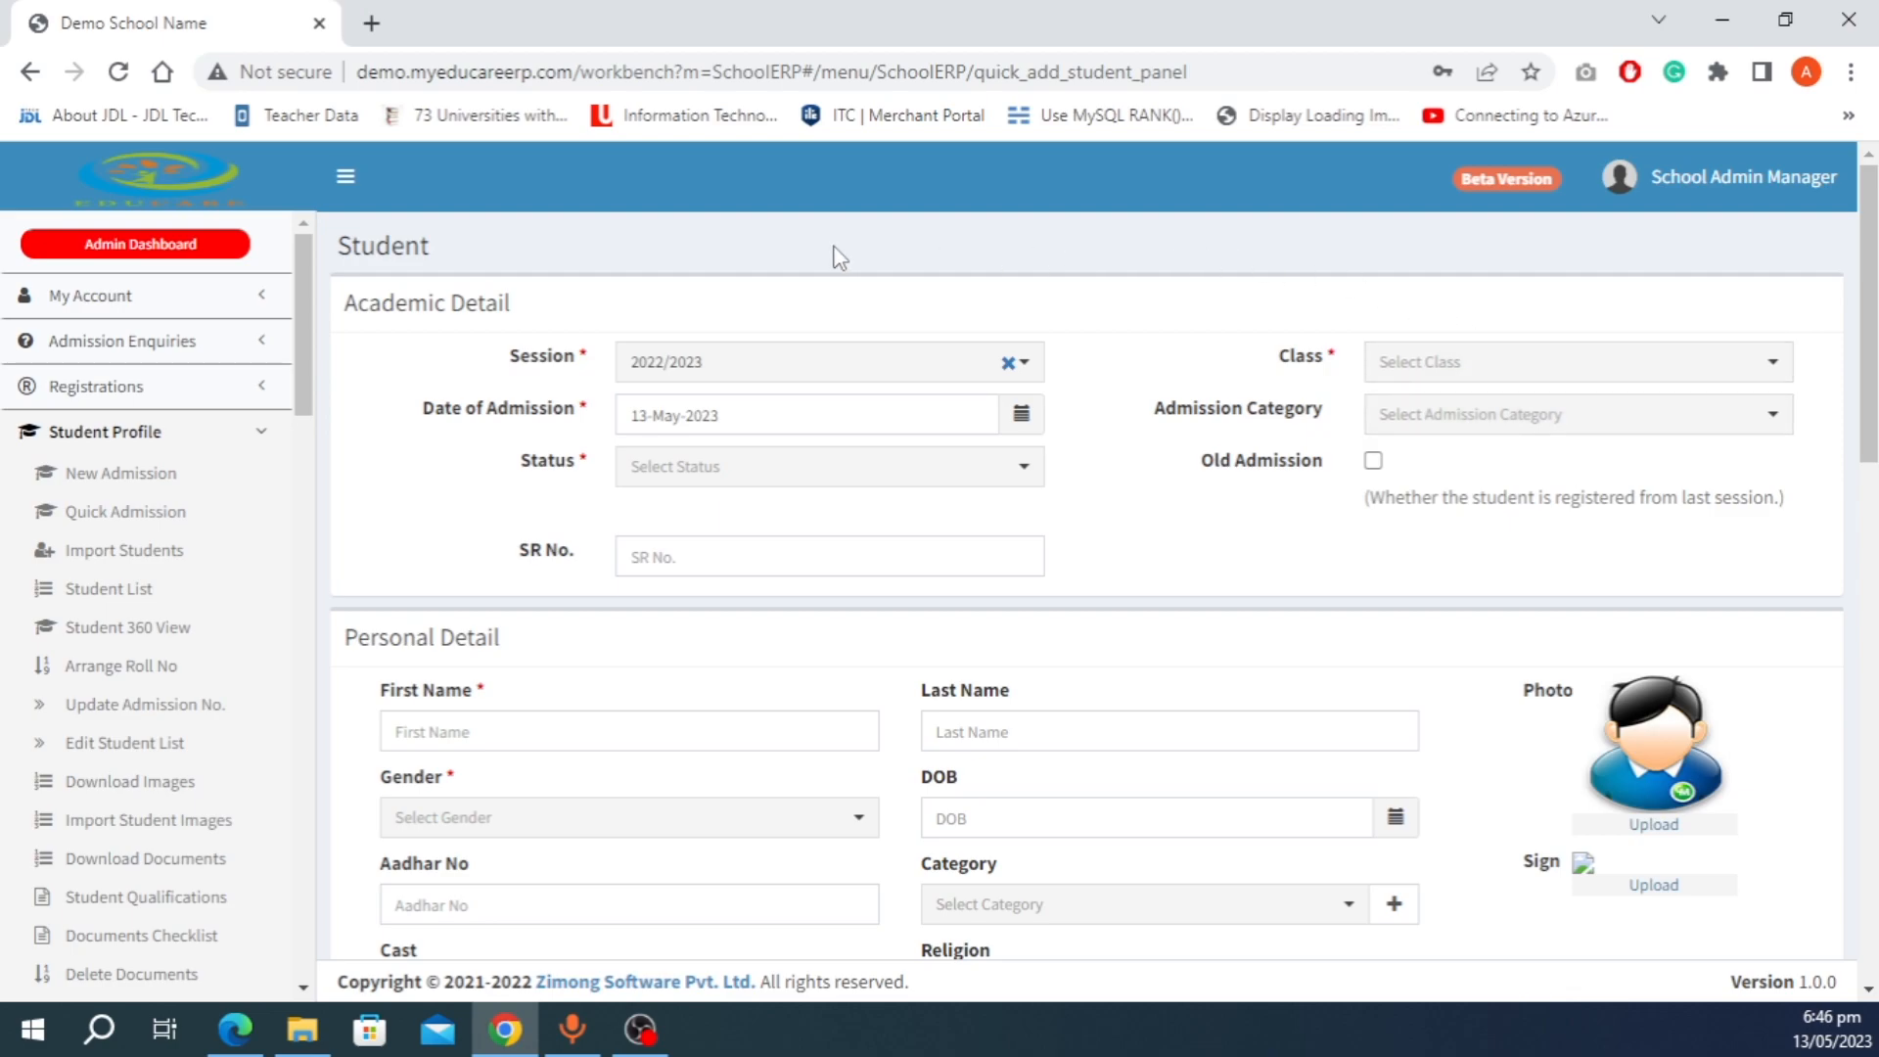
scroll(907, 676, "down", 12)
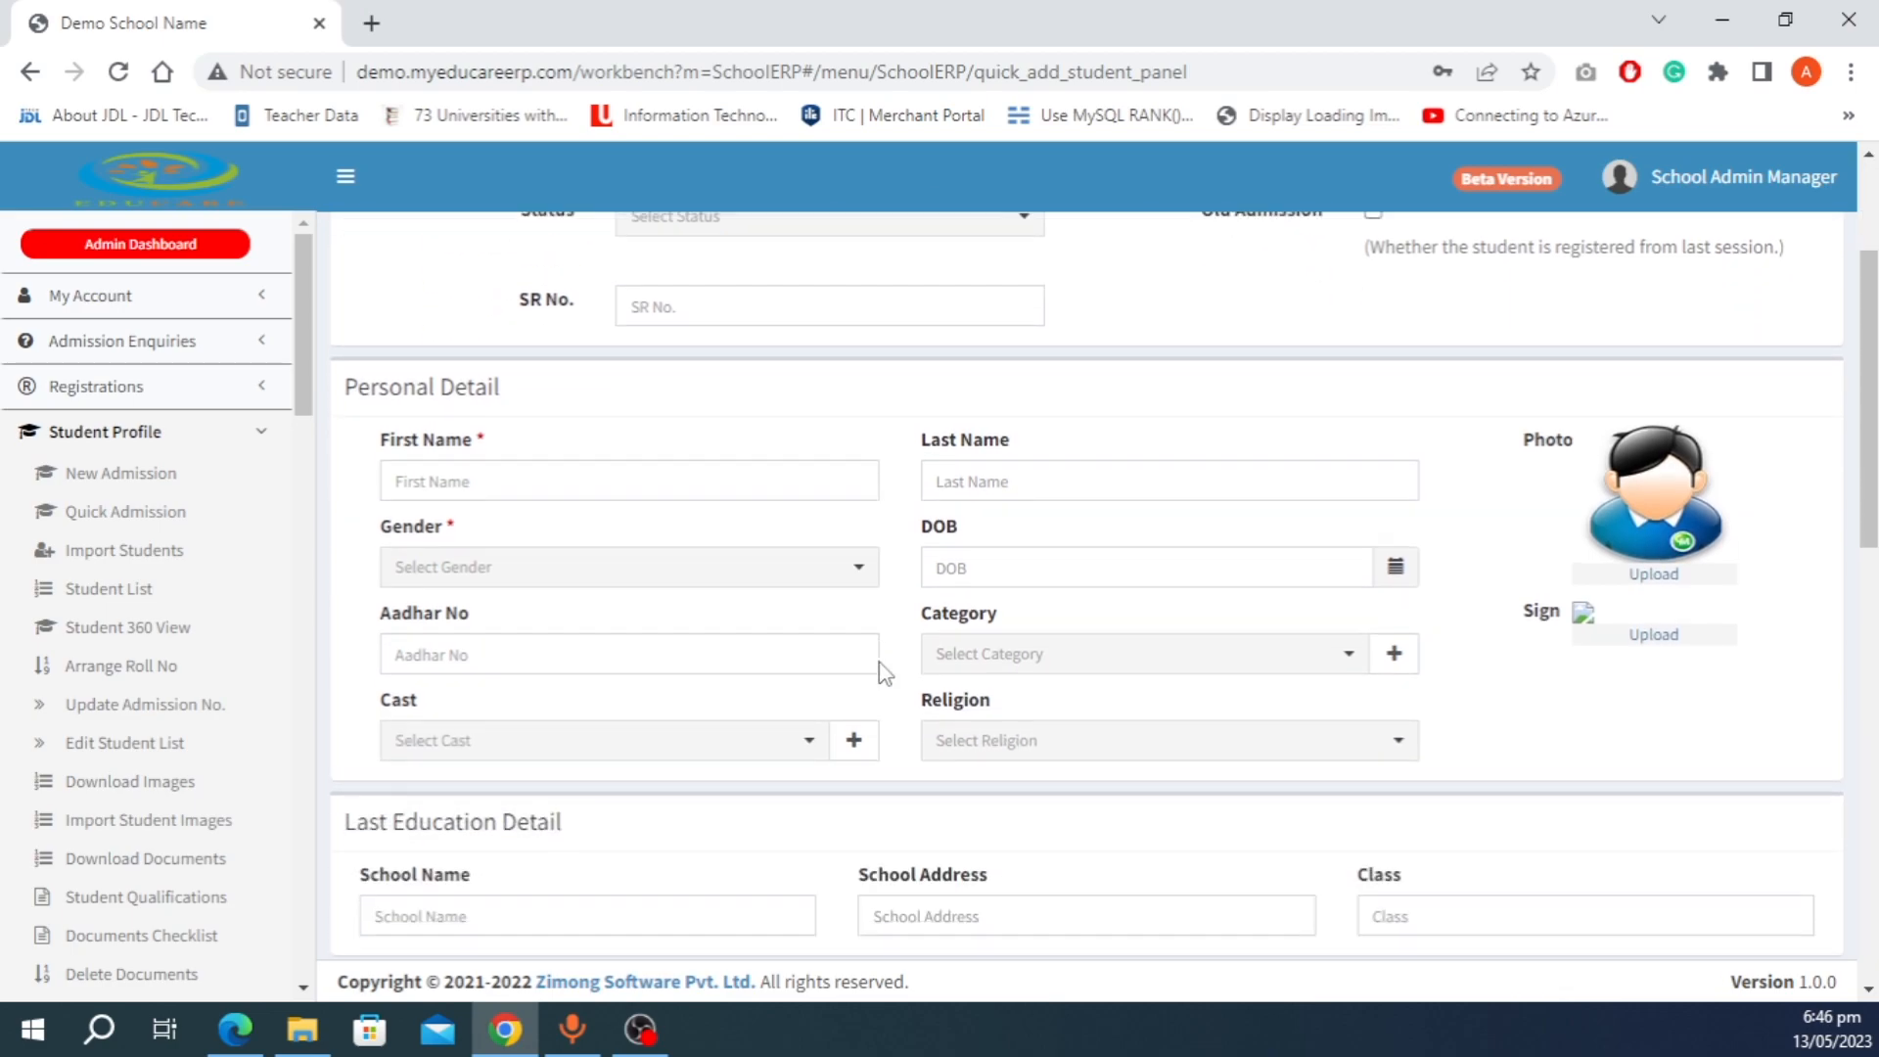
scroll(884, 667, "up", 15)
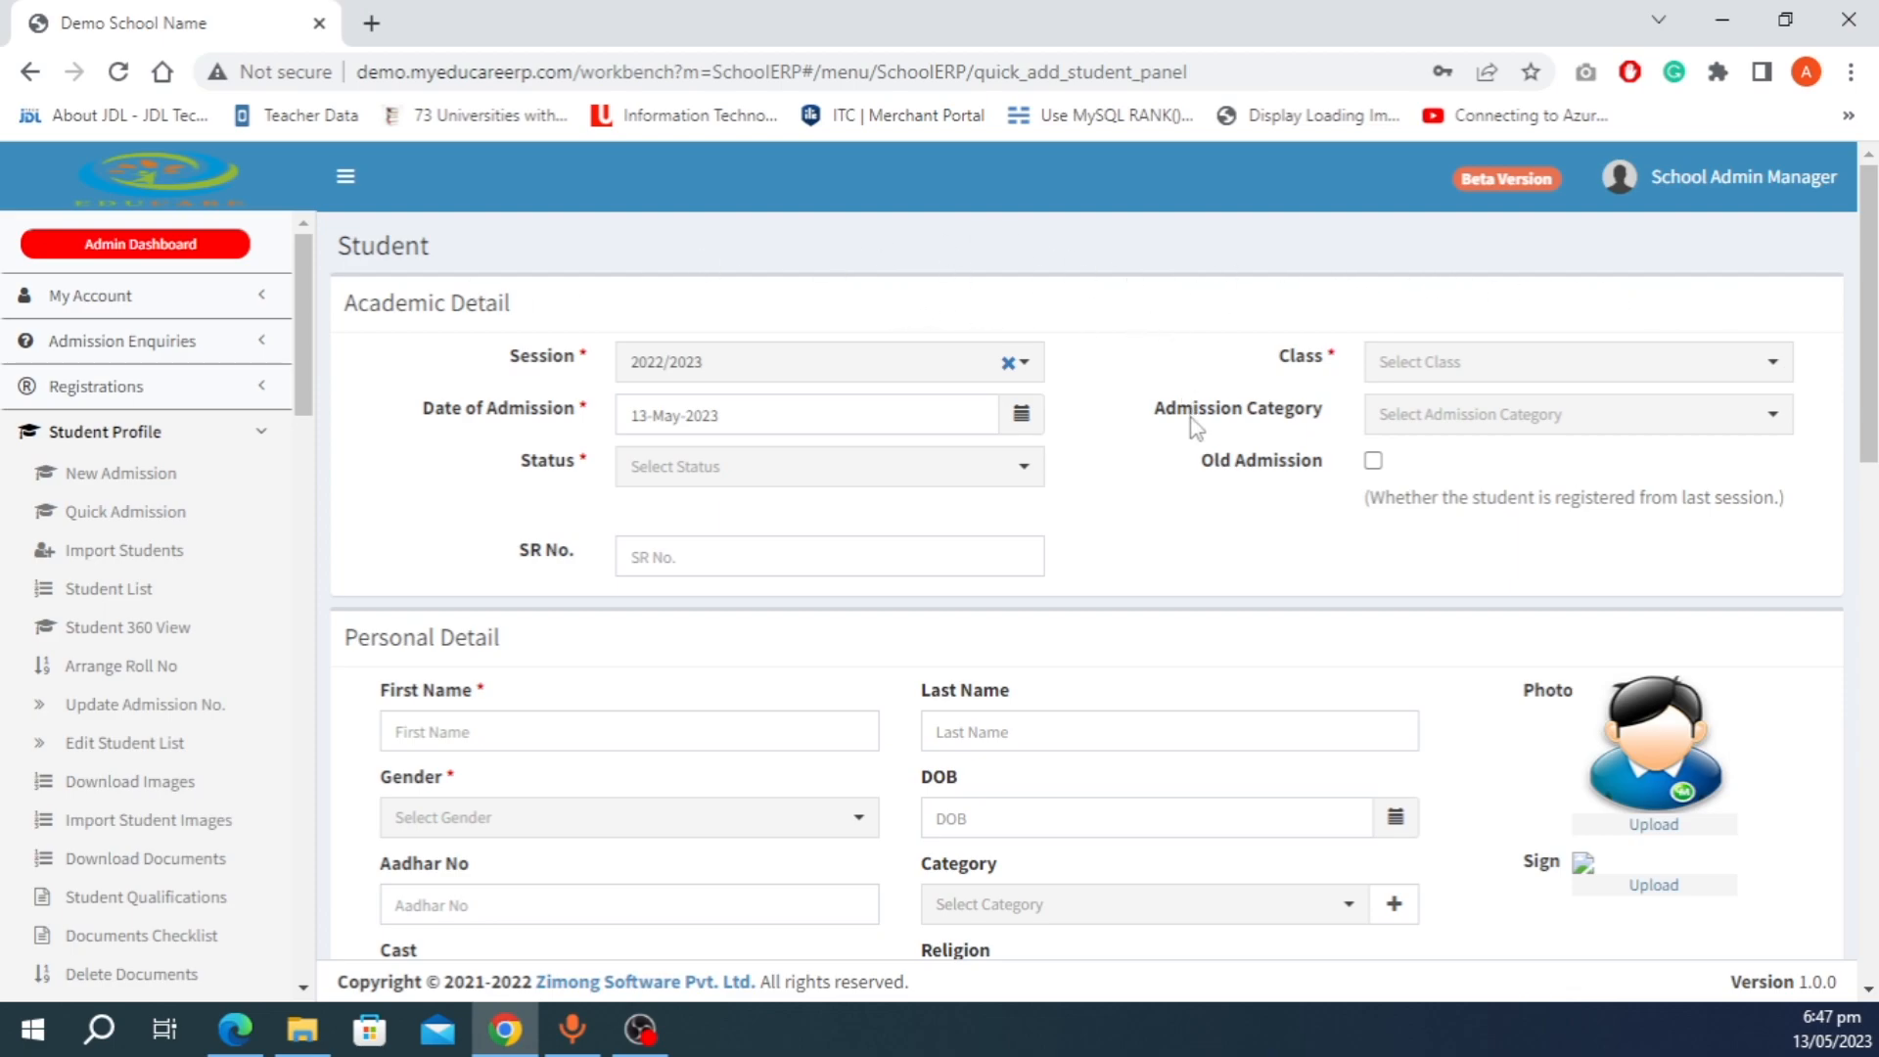
scroll(1194, 428, "down", 15)
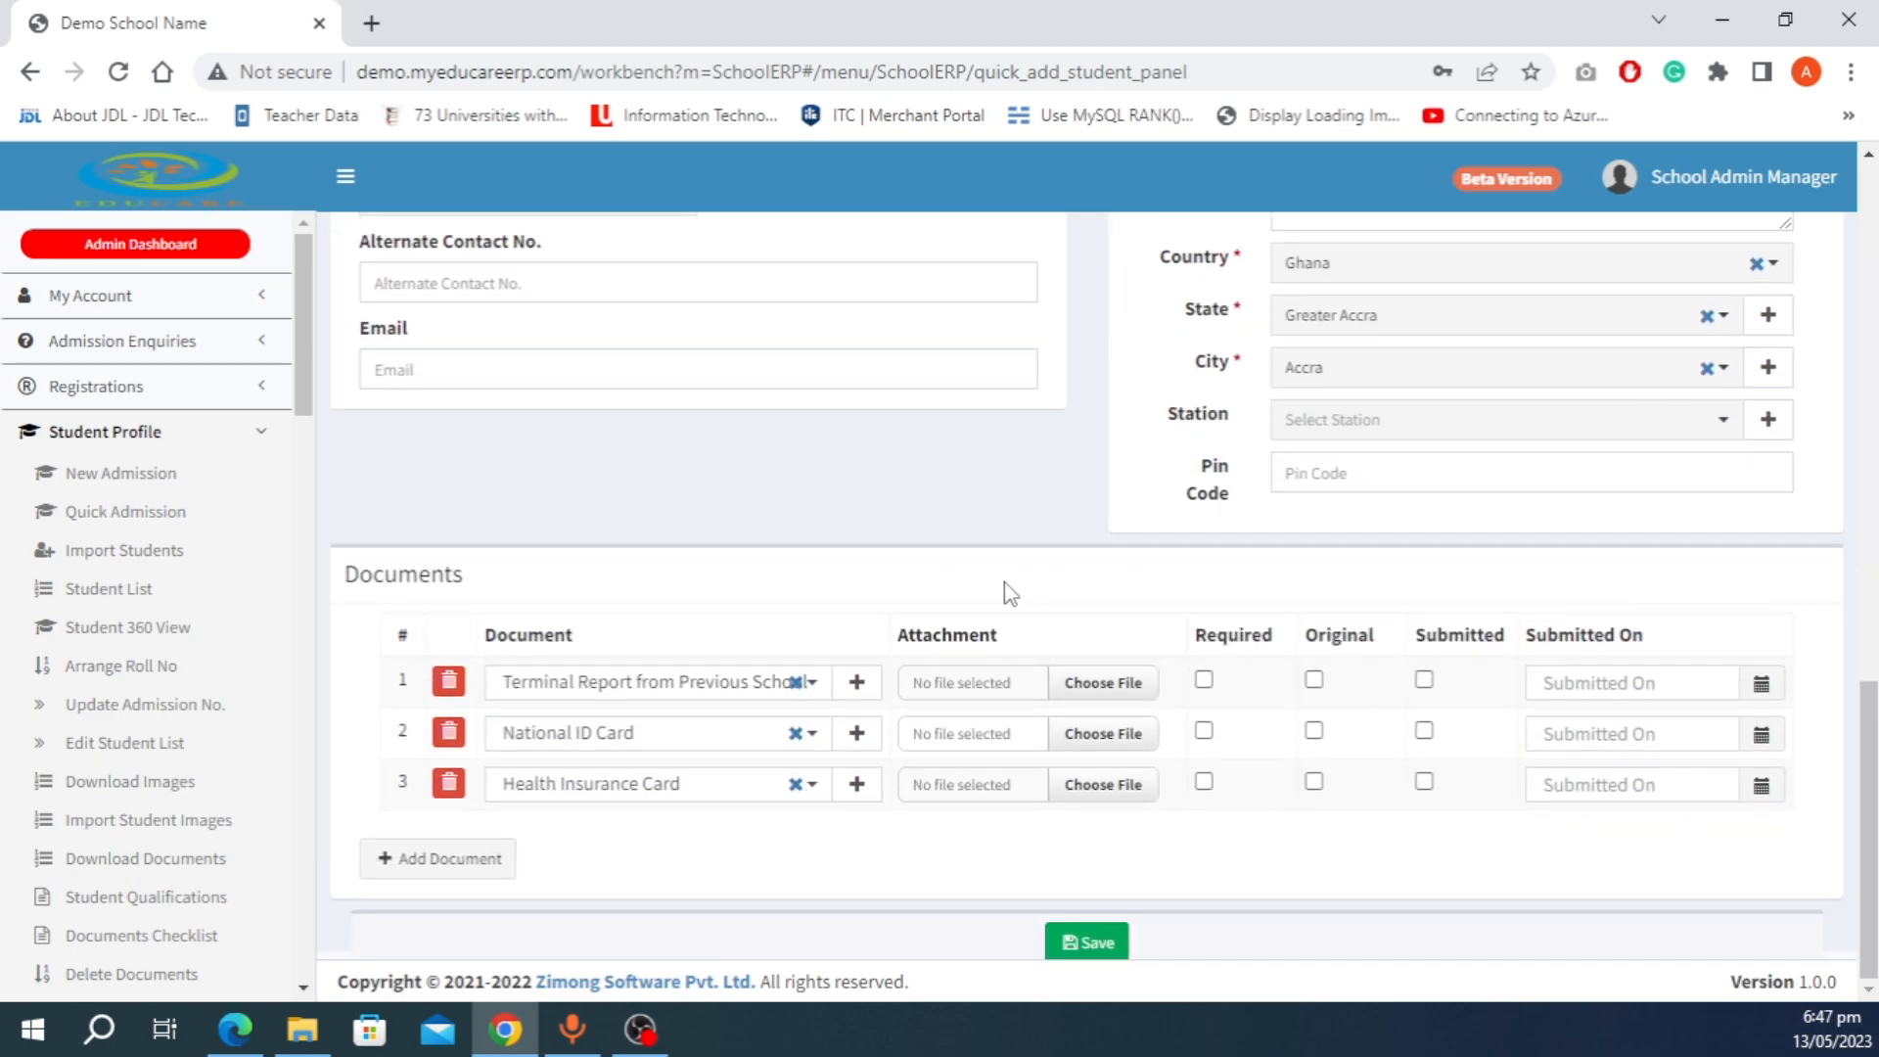
scroll(1007, 587, "up", 15)
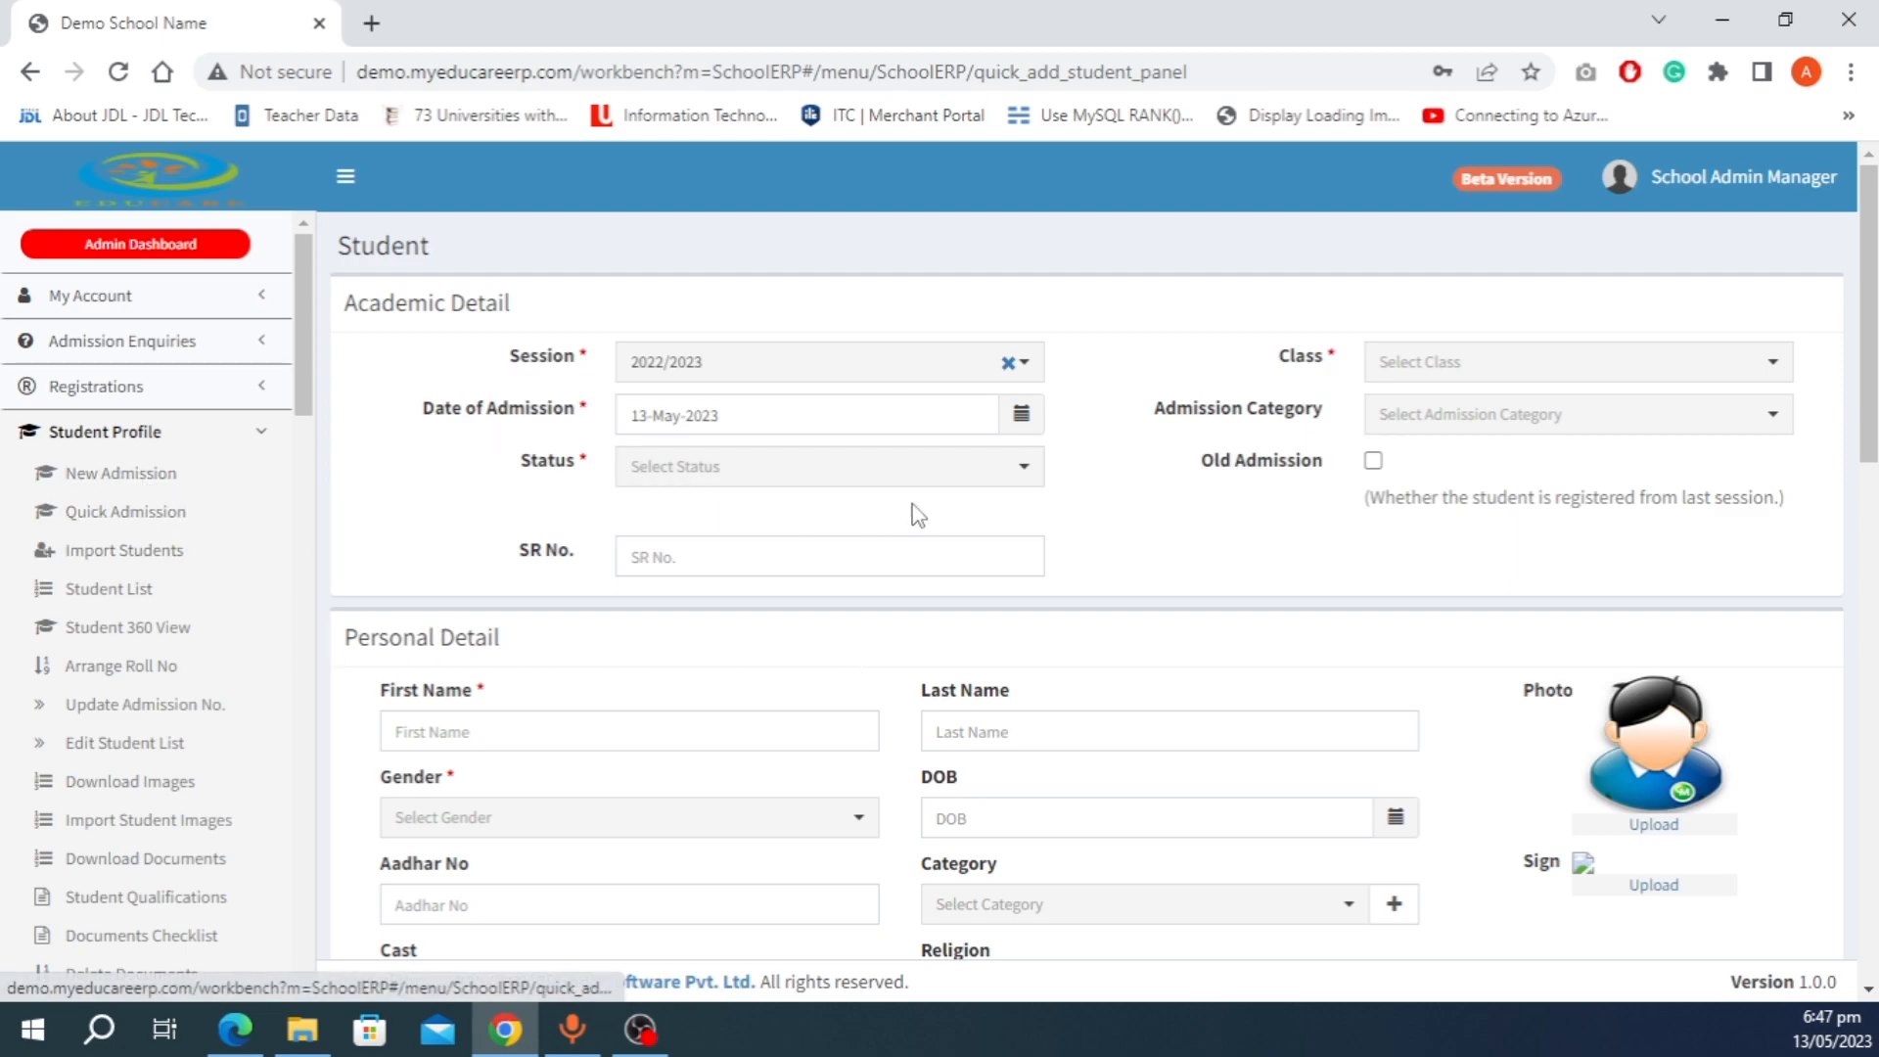
Step: Compare the full admission form, section by section from Personal Detail to Transport Detail, with the Quick Admission form
left_click(134, 479)
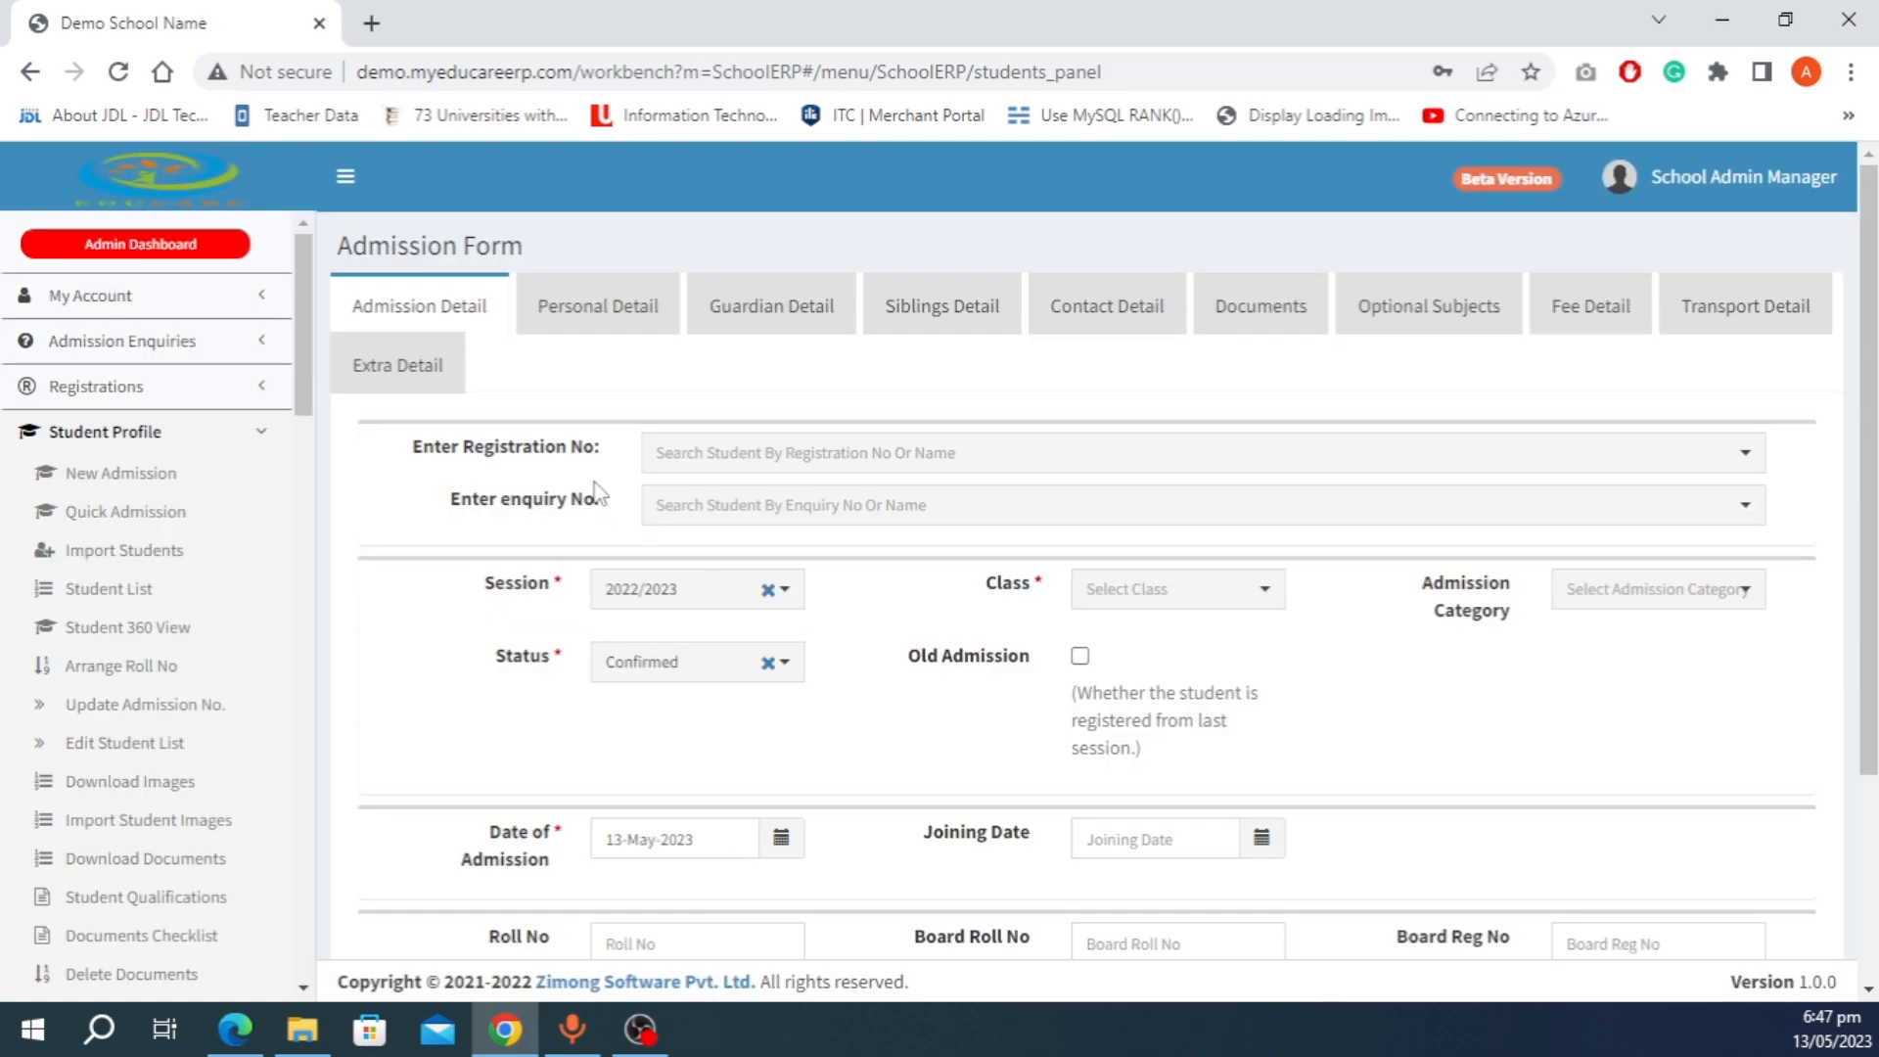
left_click(631, 311)
left_click(780, 310)
left_click(1007, 310)
left_click(1111, 323)
left_click(1261, 309)
left_click(1429, 309)
left_click(1580, 309)
left_click(1801, 313)
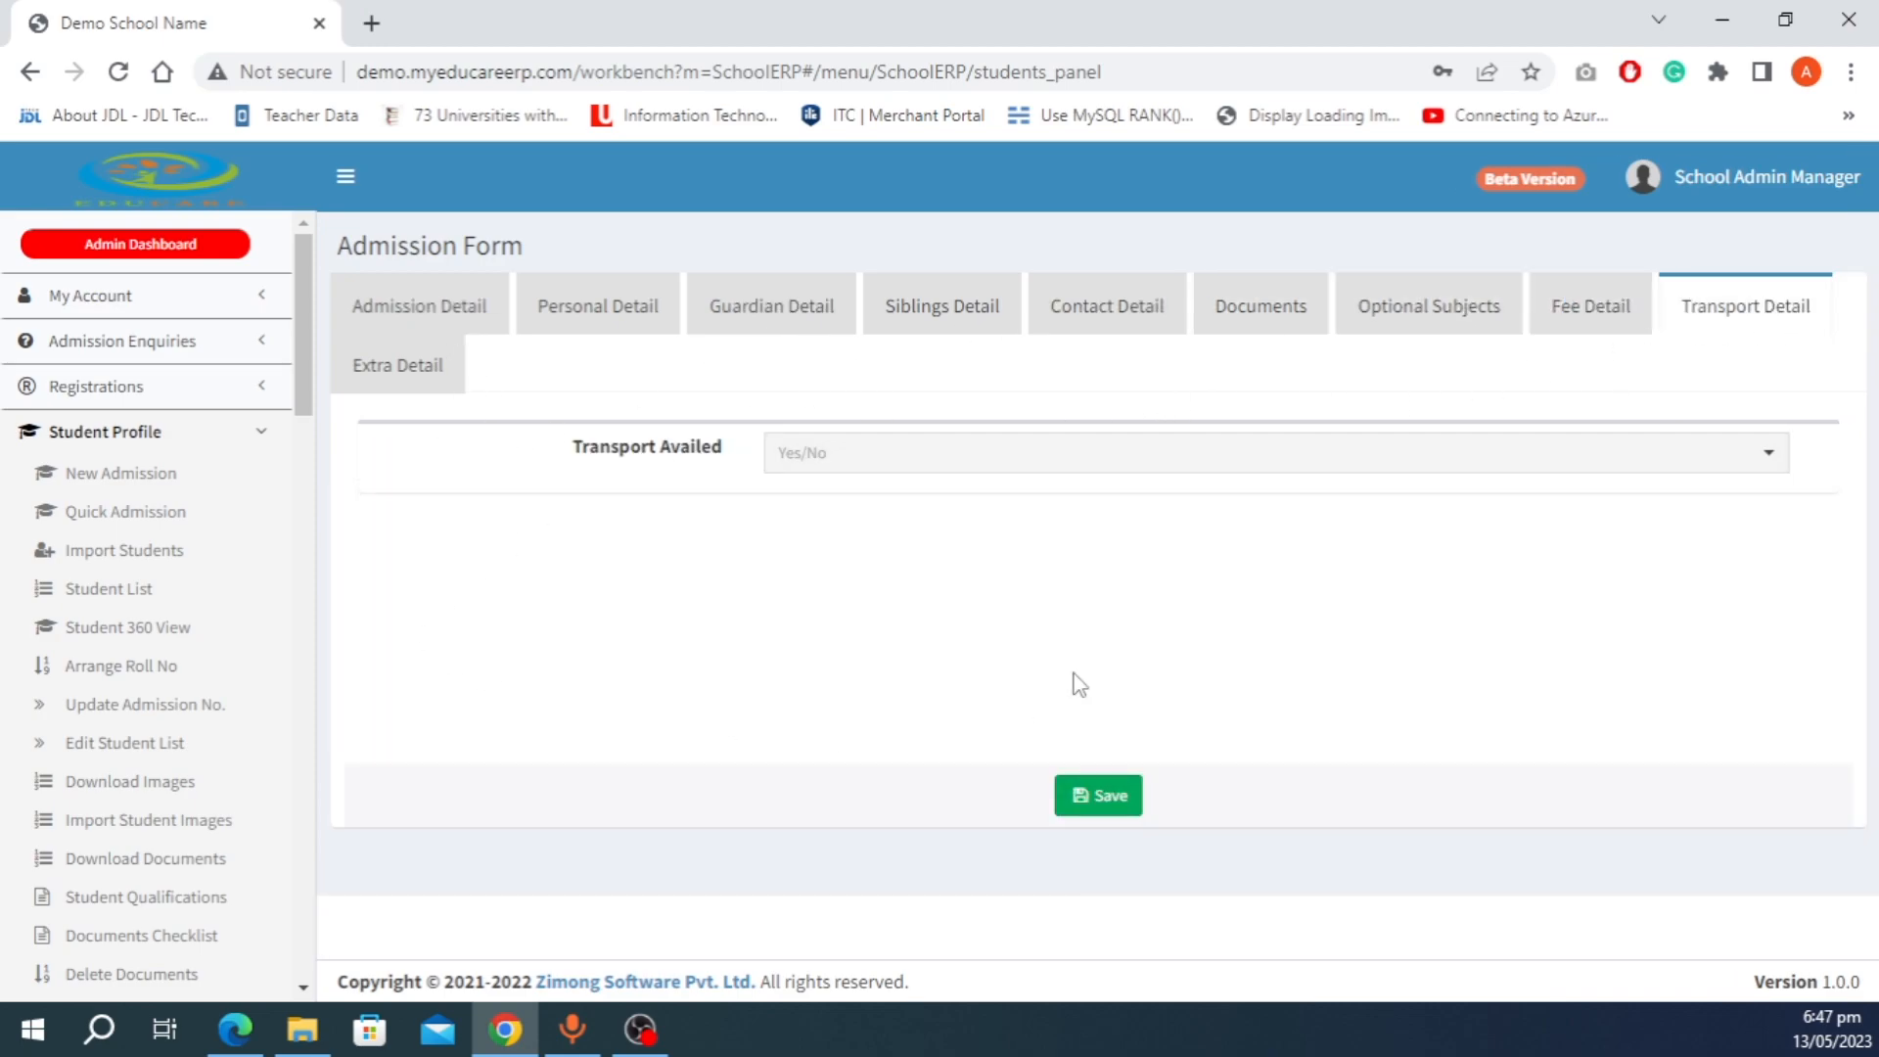
left_click(147, 530)
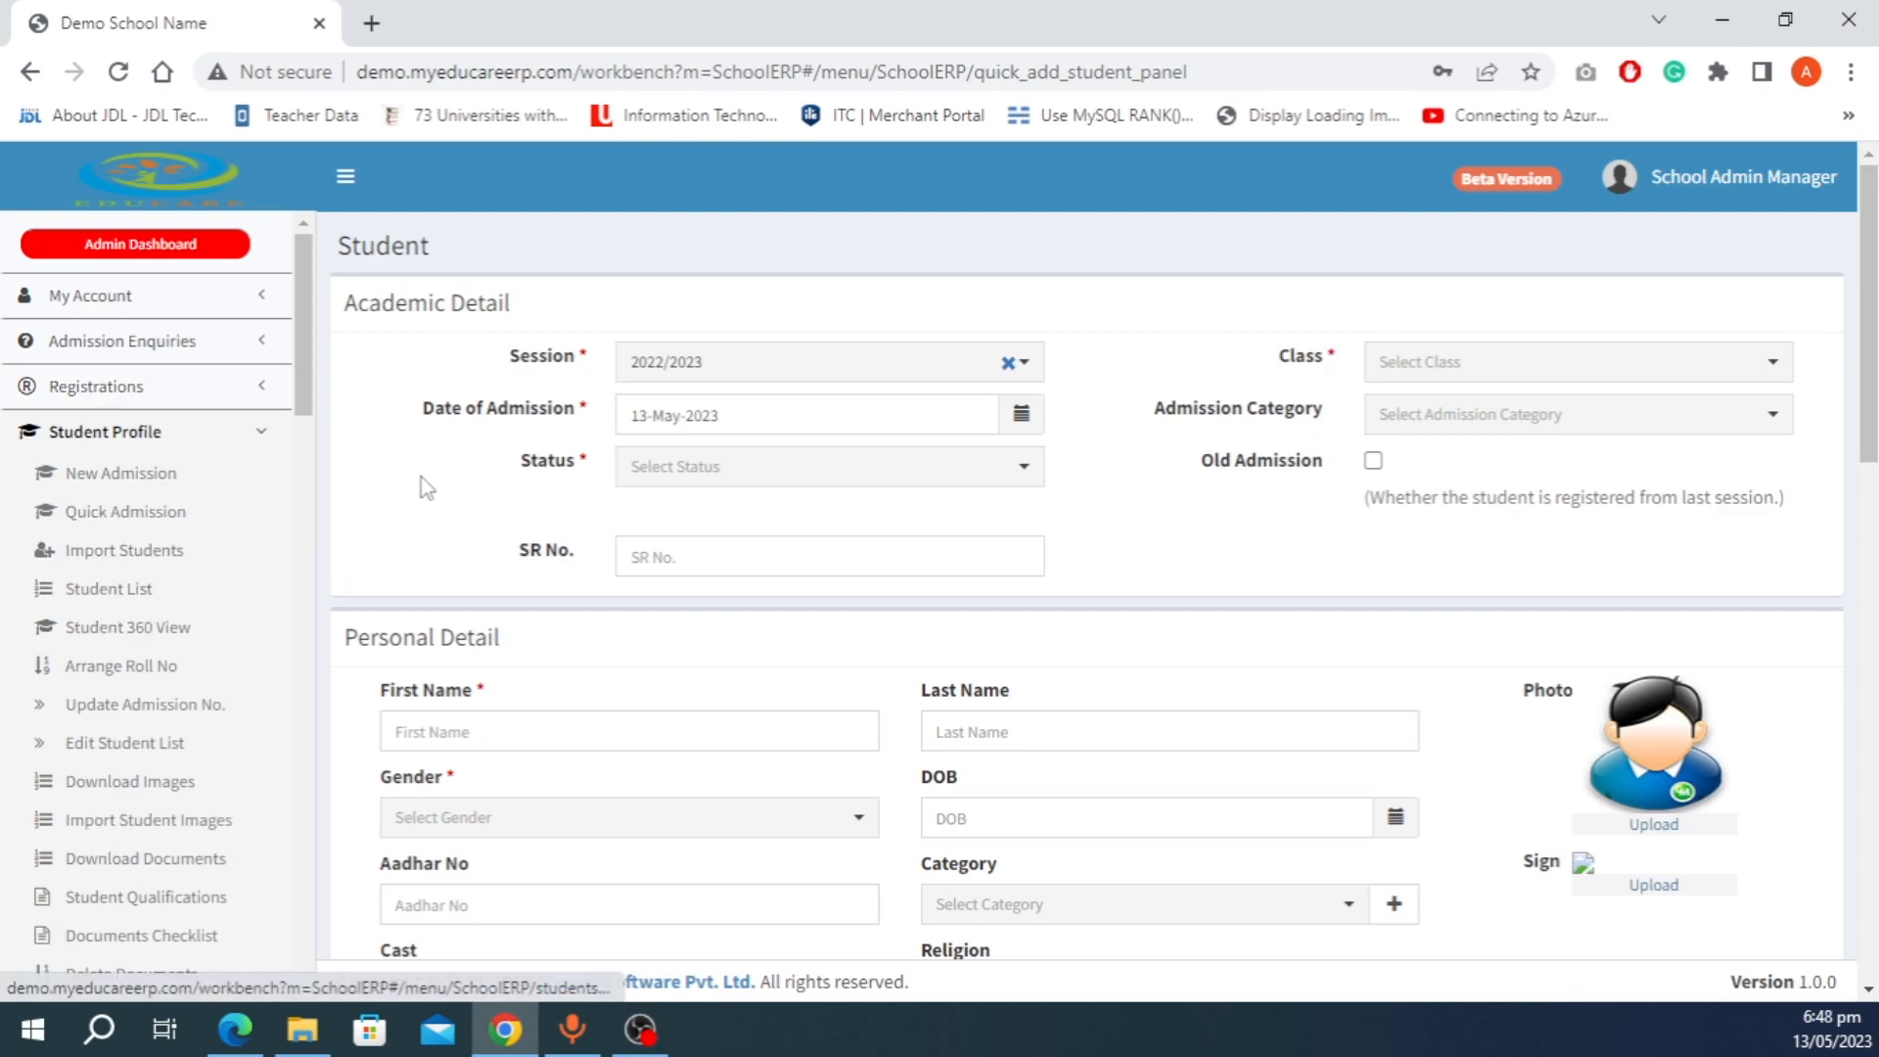
Step: Open the Import Students page for session 2022/2023 and download the sample import file
left_click(145, 556)
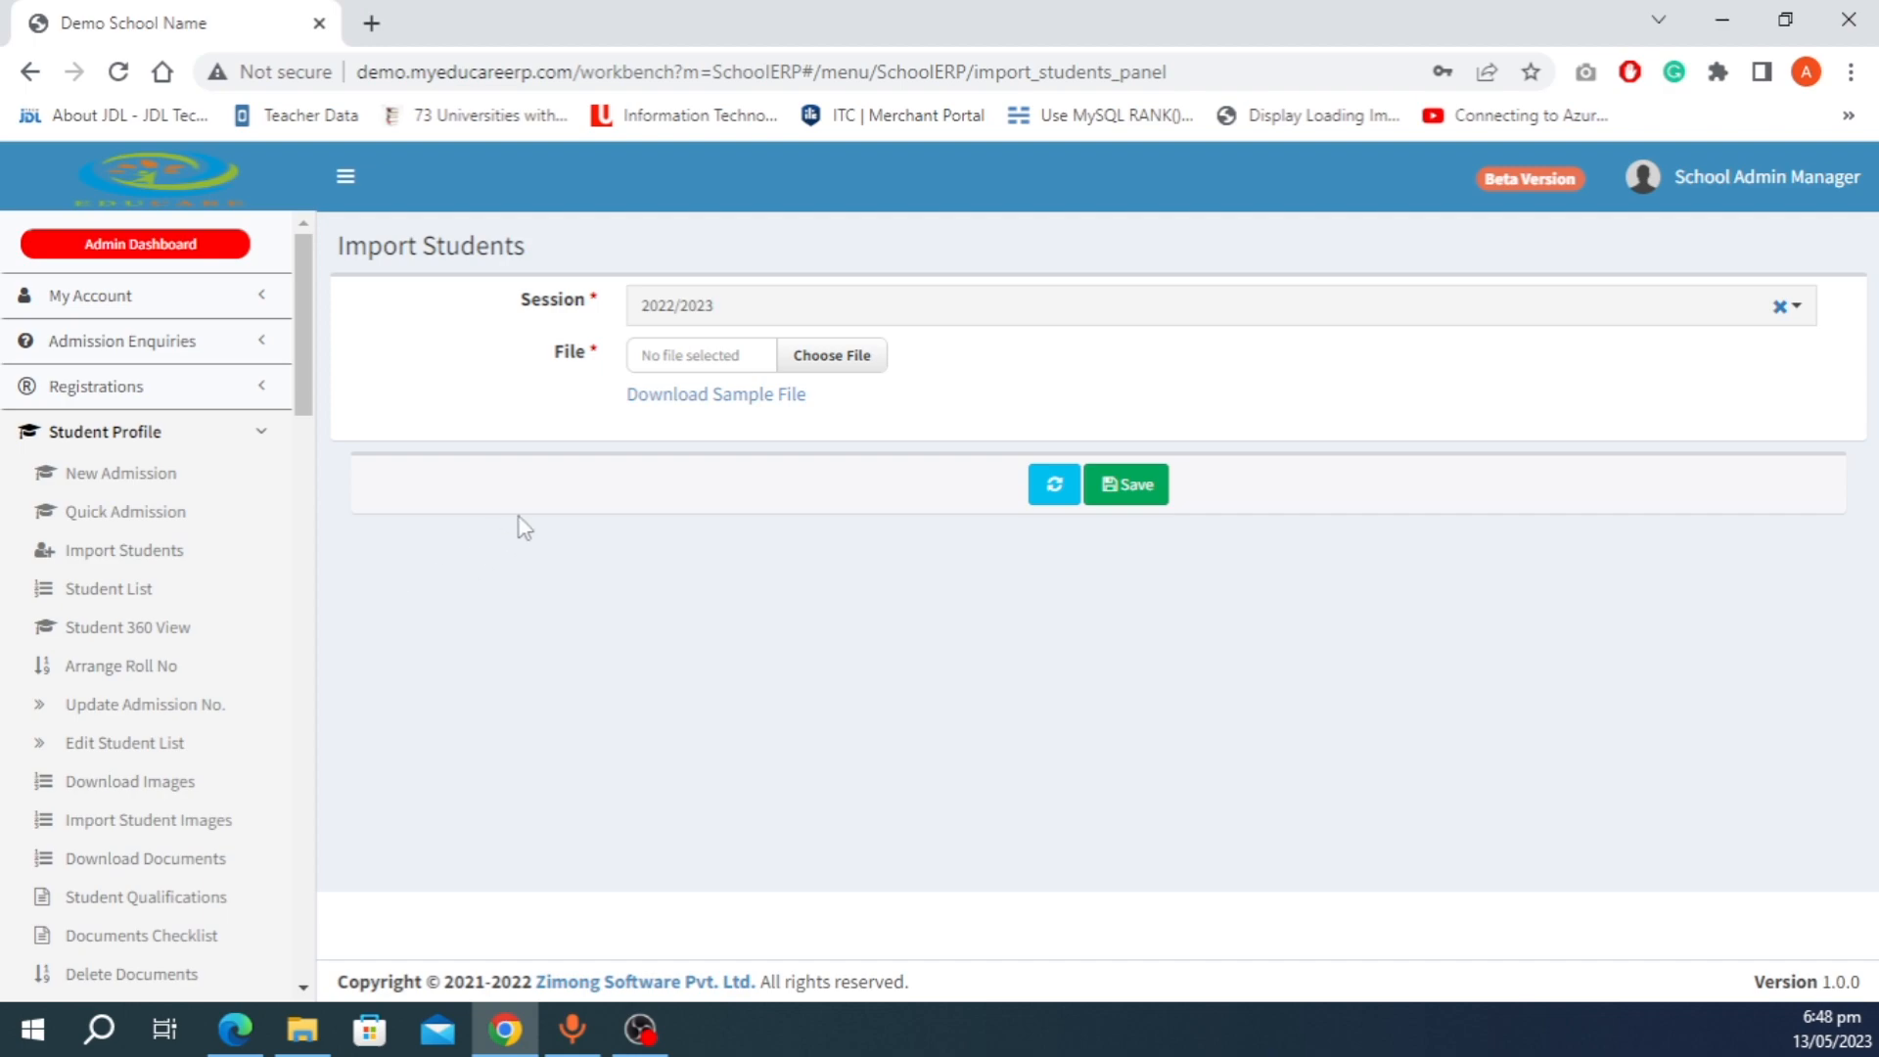
left_click(728, 401)
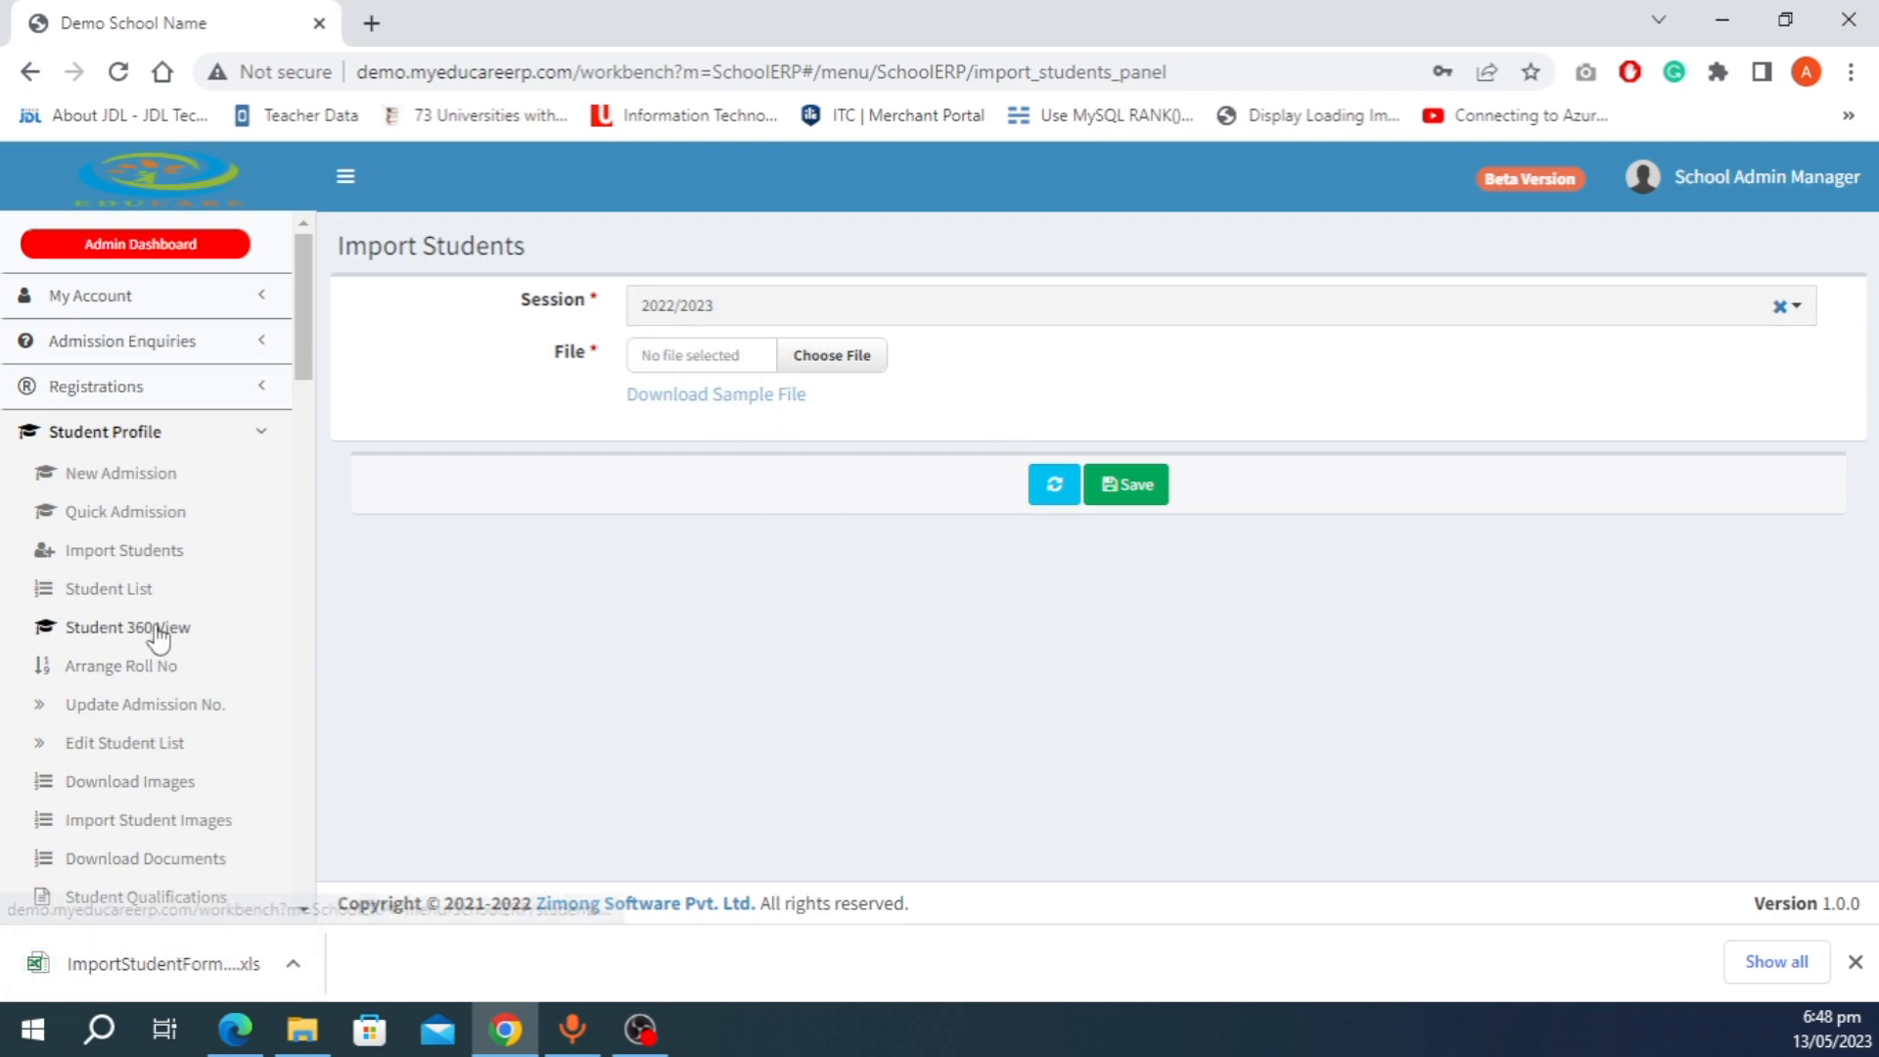
scroll(159, 631, "down", 2)
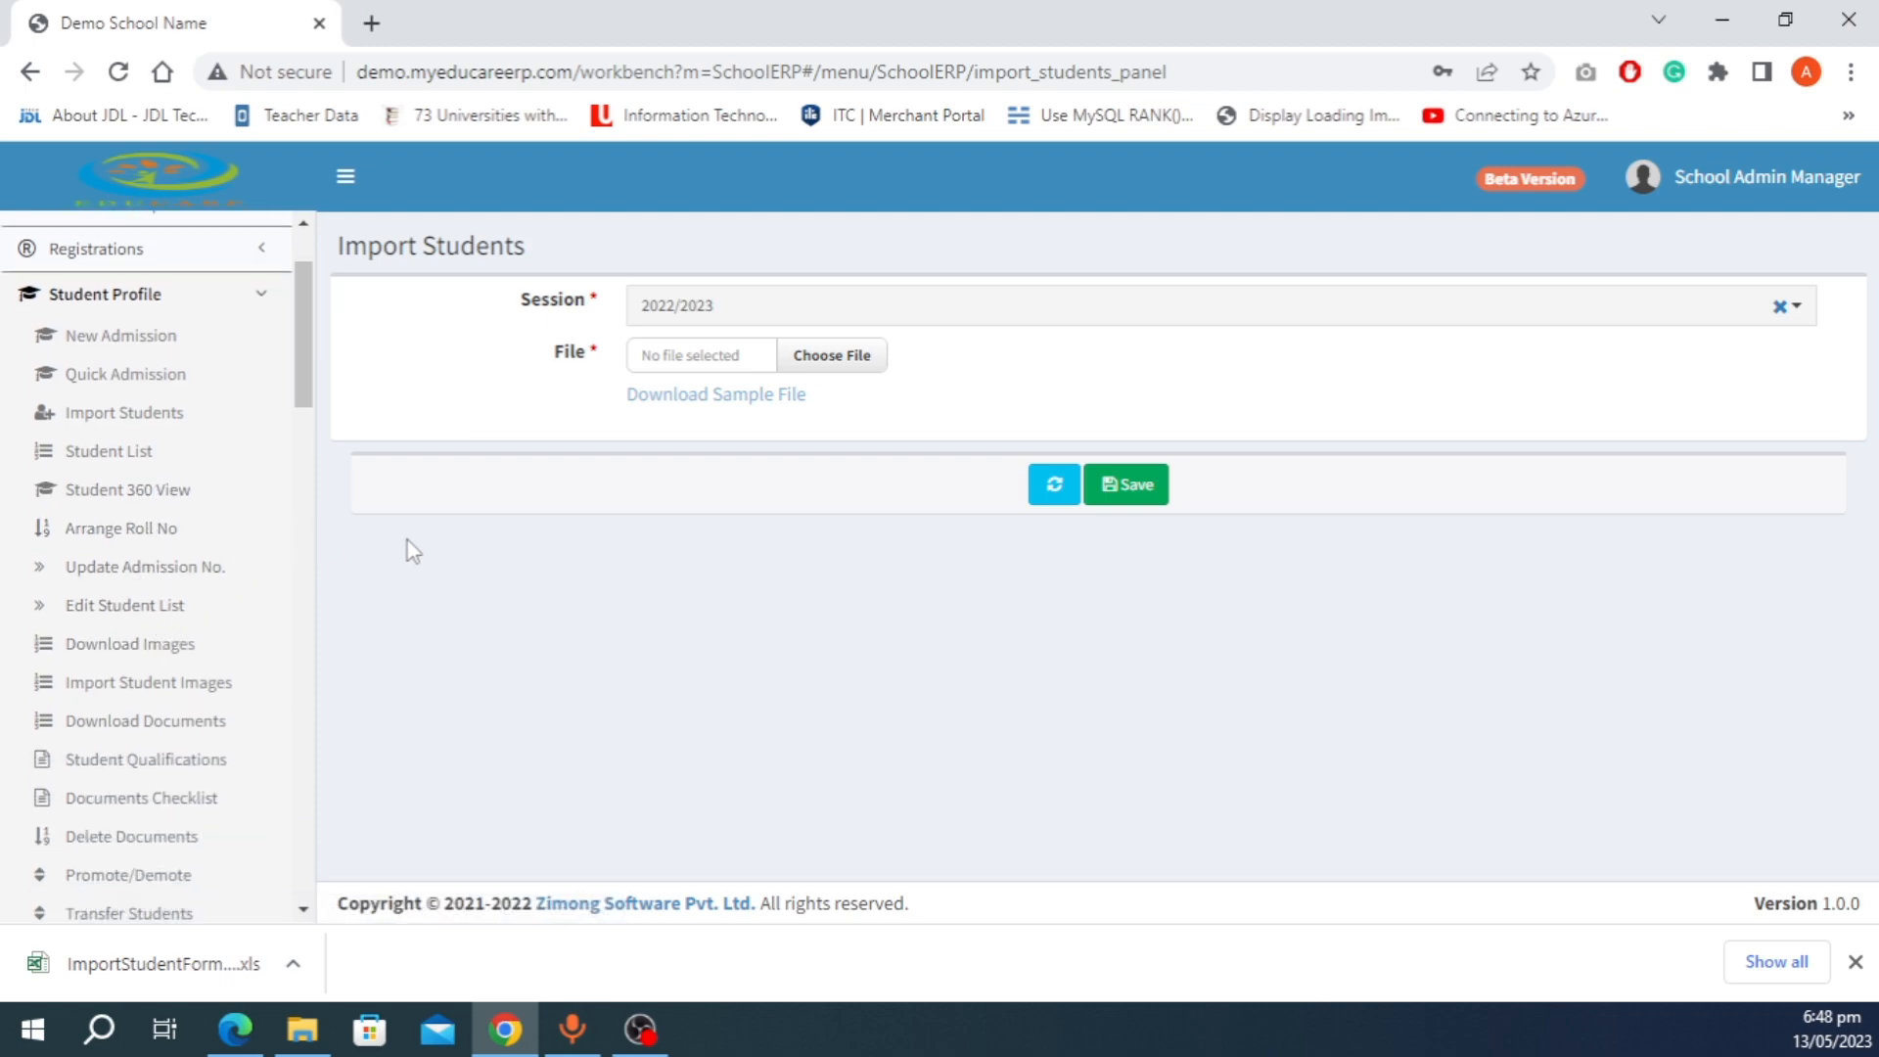